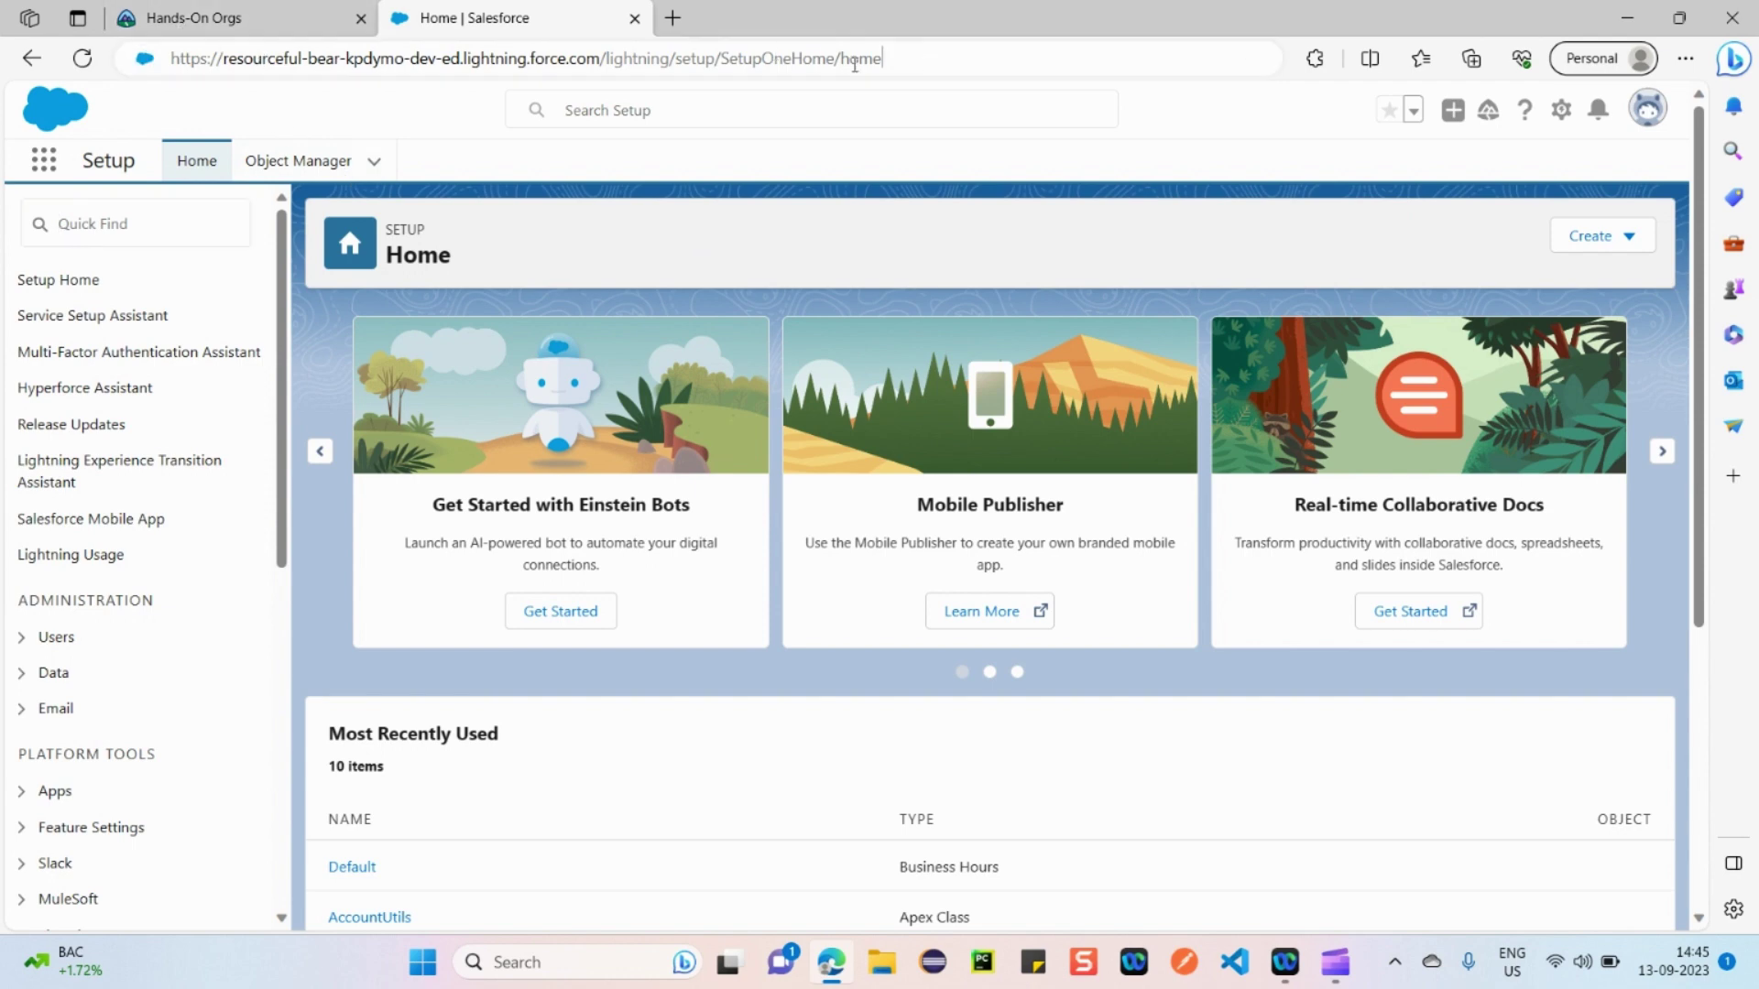
{"action": "left_click", "coordinate": [930, 64]}
{"action": "left_click", "coordinate": [1322, 130]}
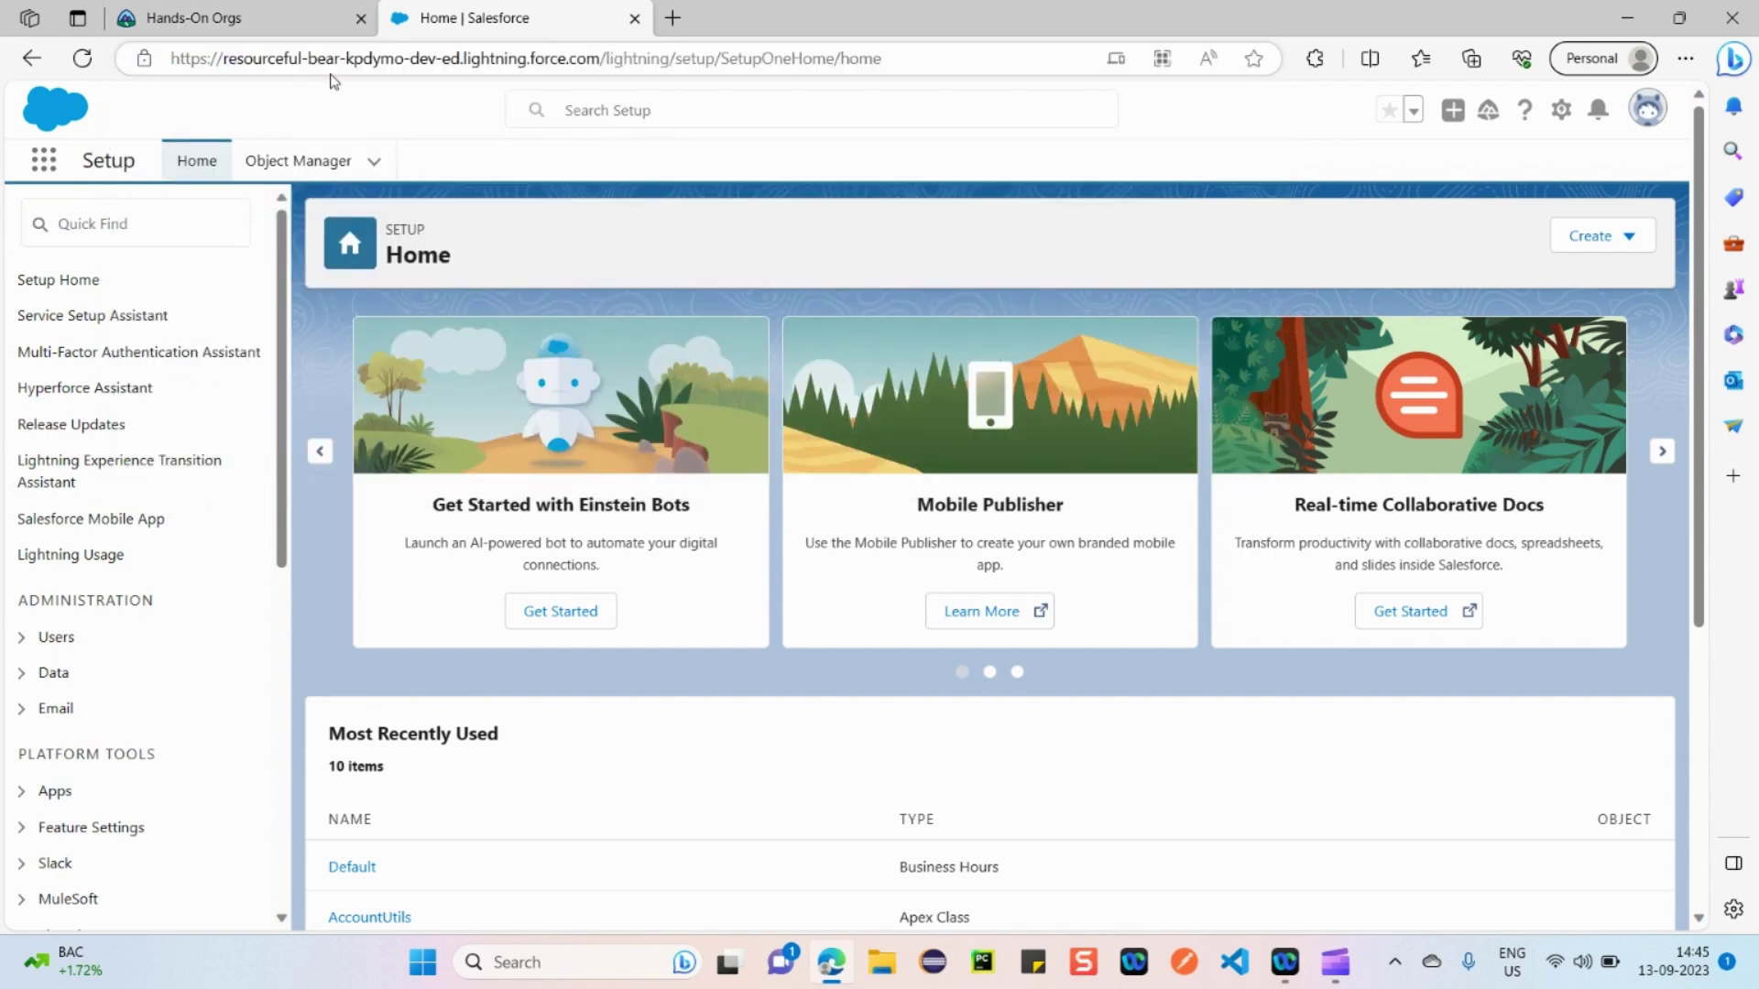
{"action": "left_click_drag", "start_coordinate": [393, 58], "coordinate": [557, 58]}
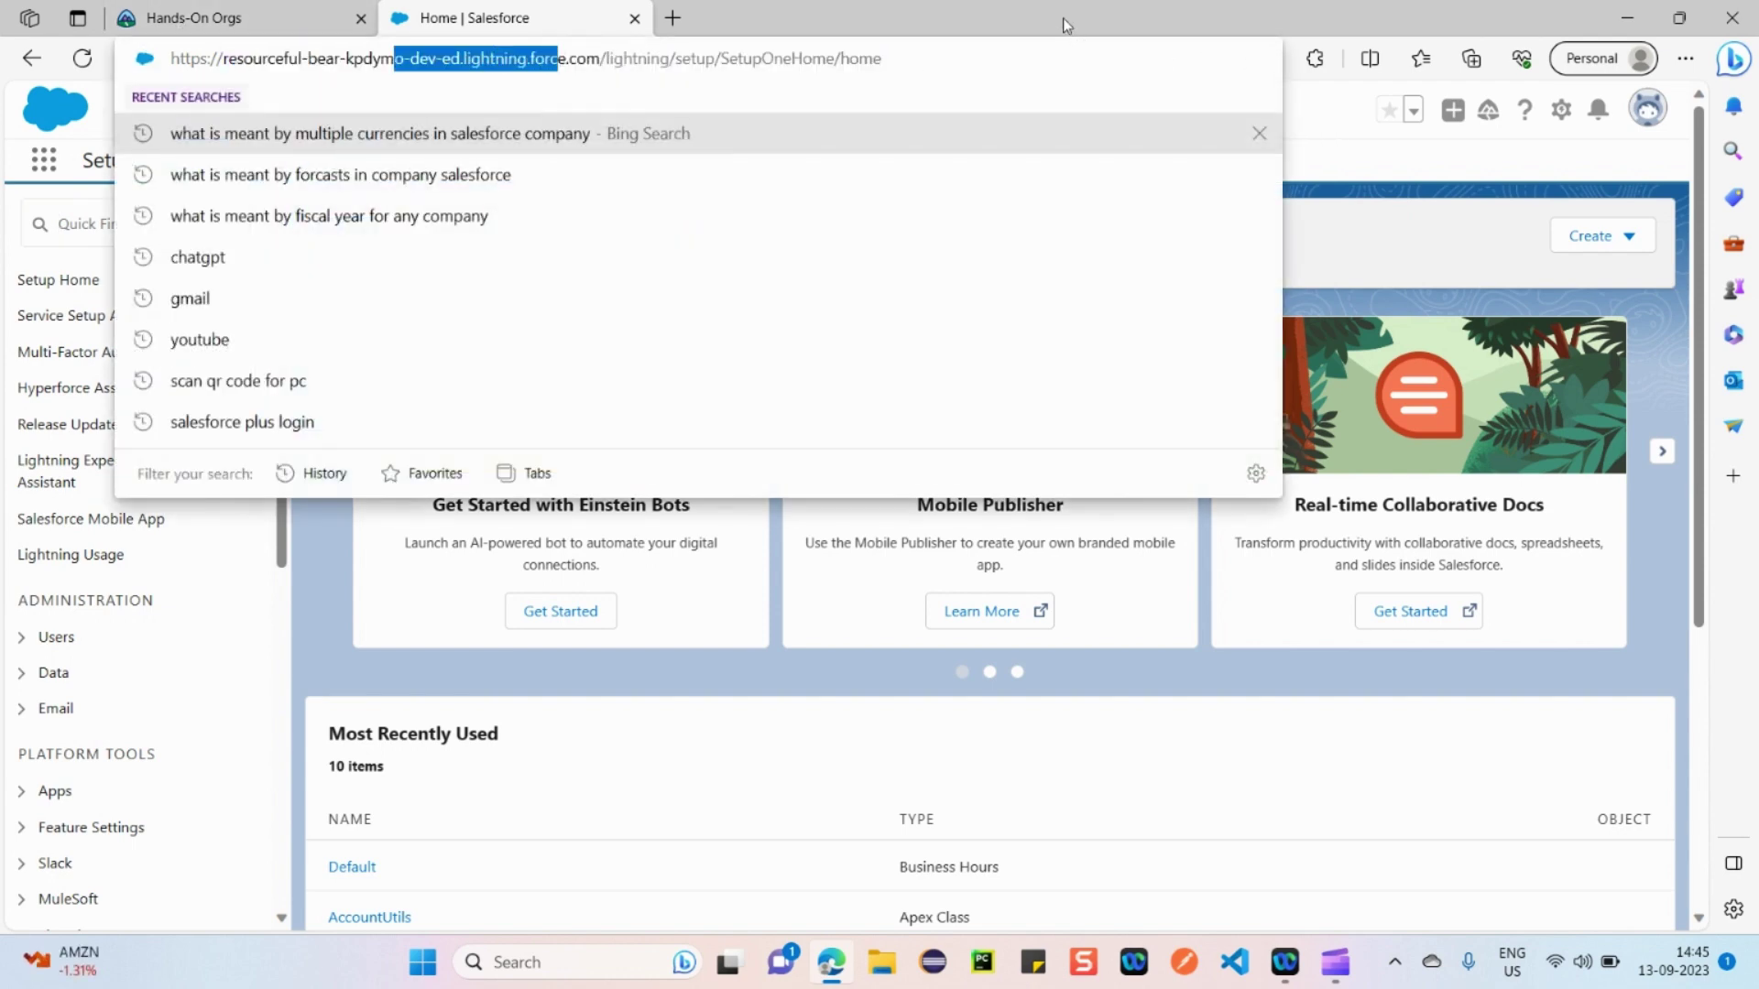
{"action": "left_click", "coordinate": [1343, 119]}
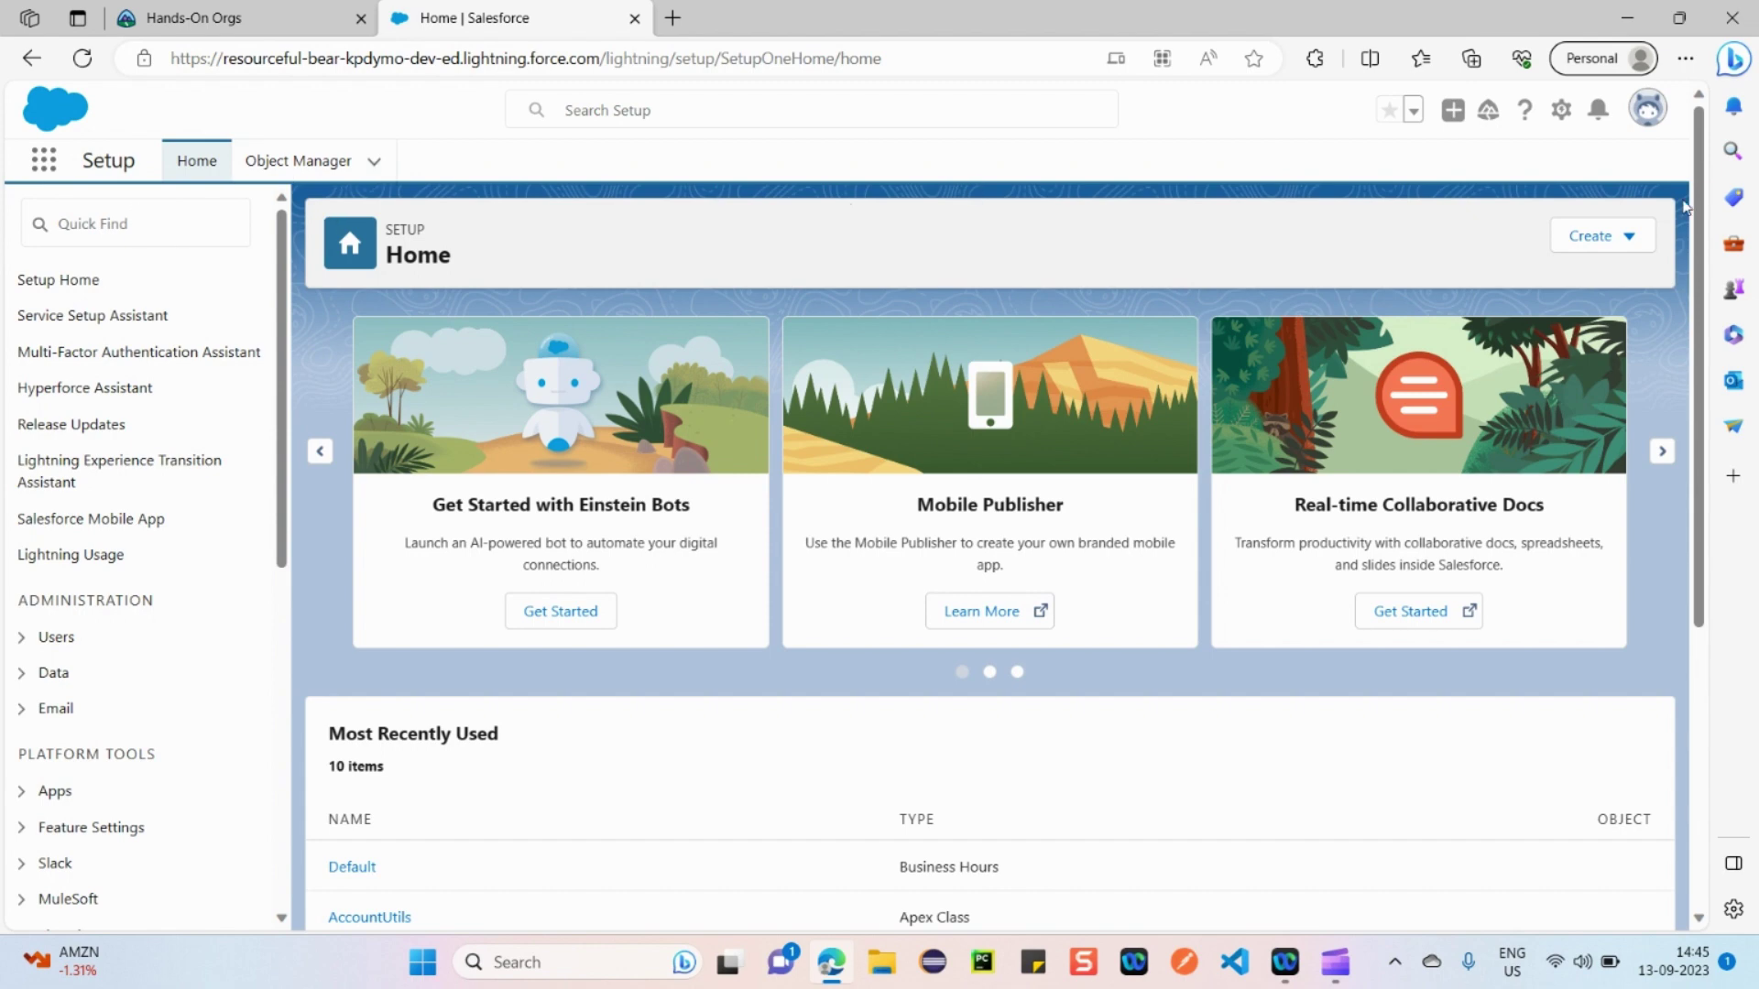
Open Setup in a new tab, search its Quick Find for "Company" and open the Company Information page
{"action": "left_click", "coordinate": [1564, 113]}
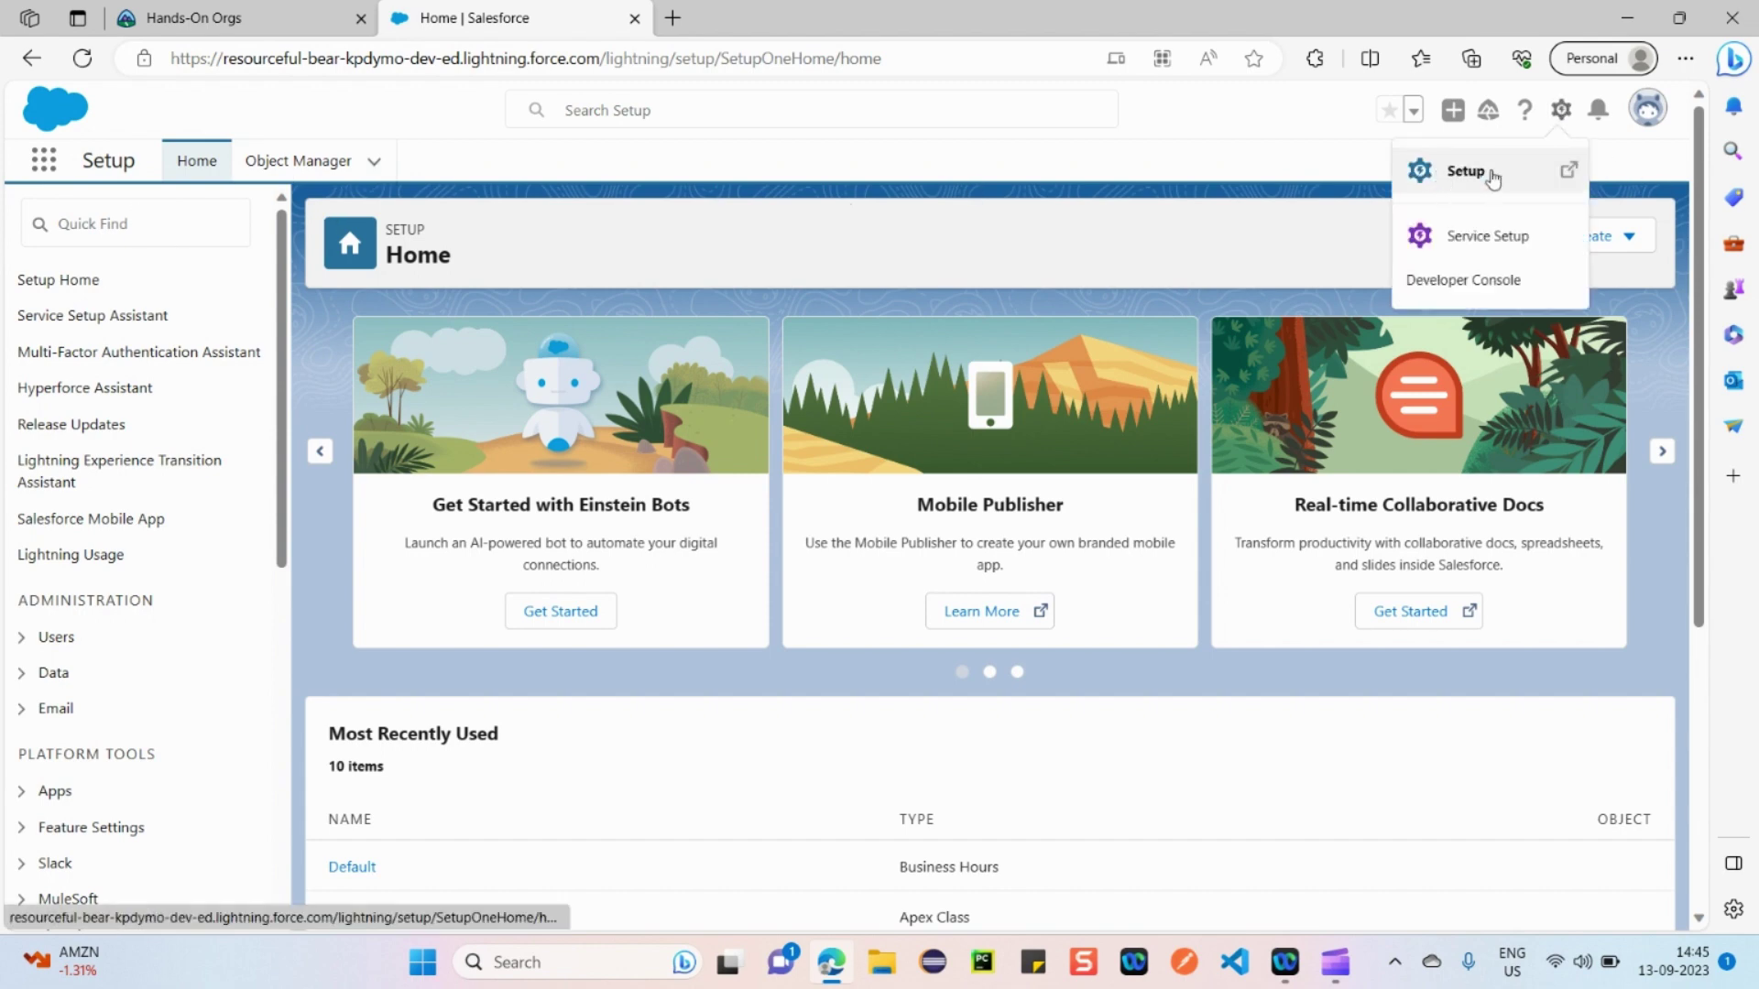
{"action": "left_click", "coordinate": [1470, 173]}
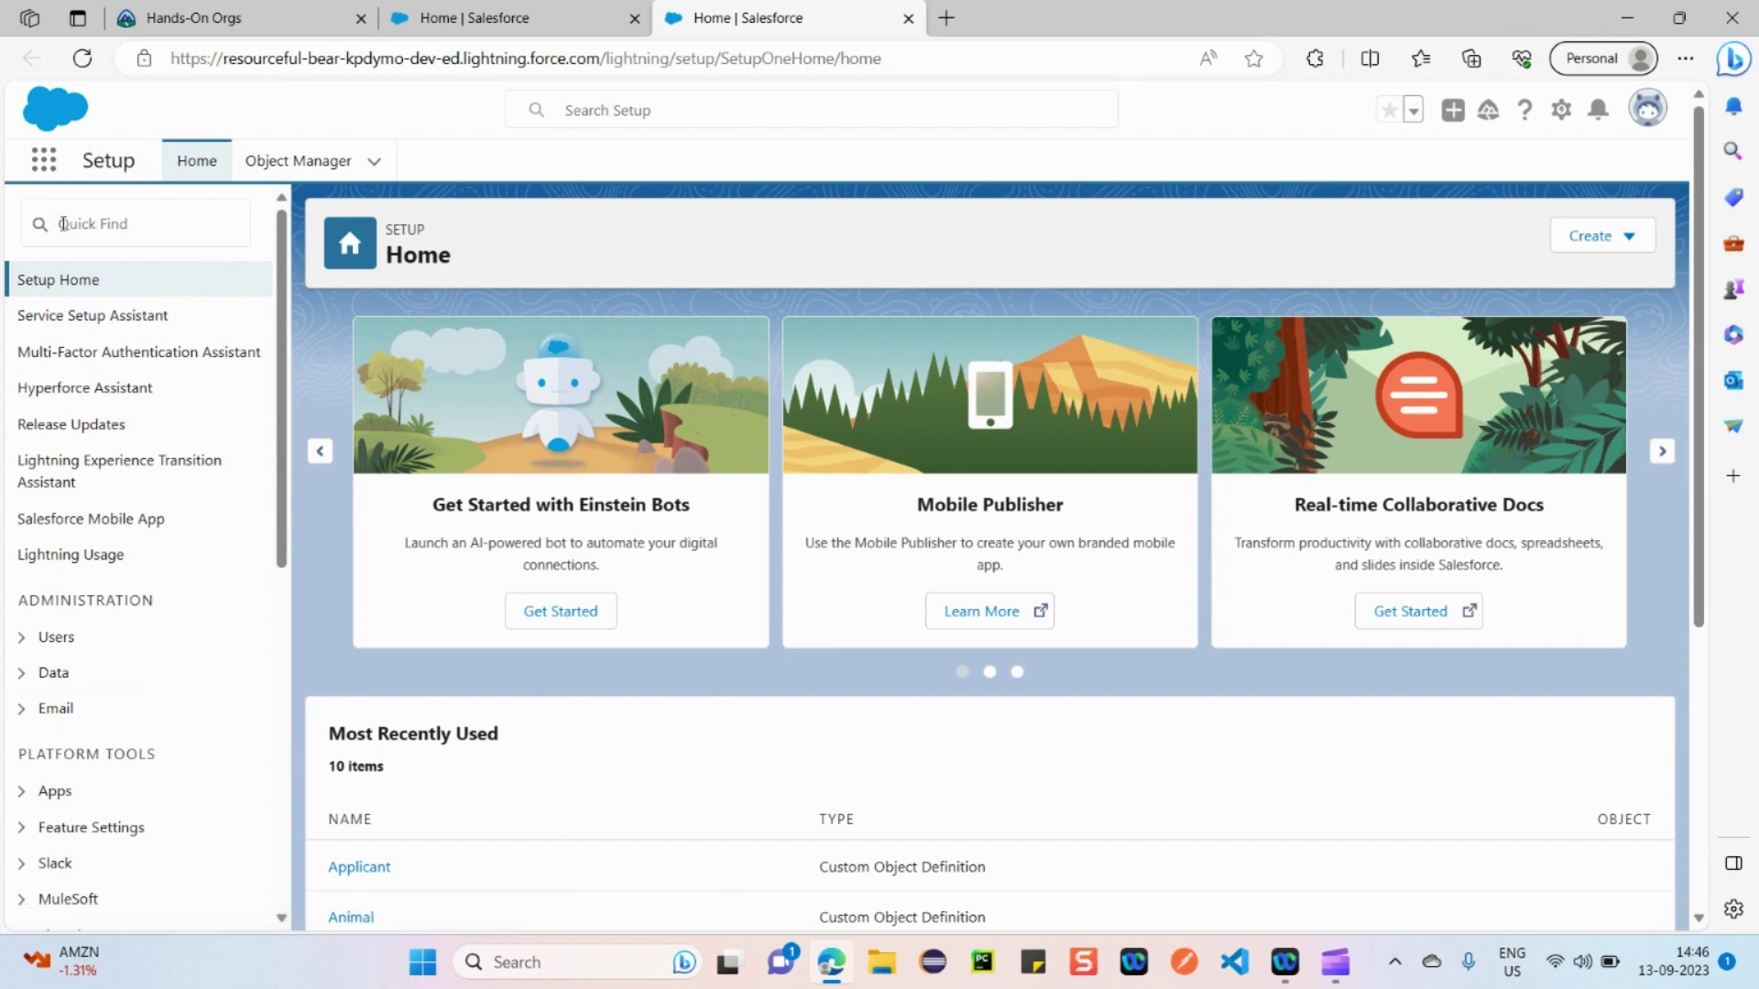
{"action": "left_click", "coordinate": [105, 228]}
{"action": "type", "text": "d"}
{"action": "type", "text": "ompany"}
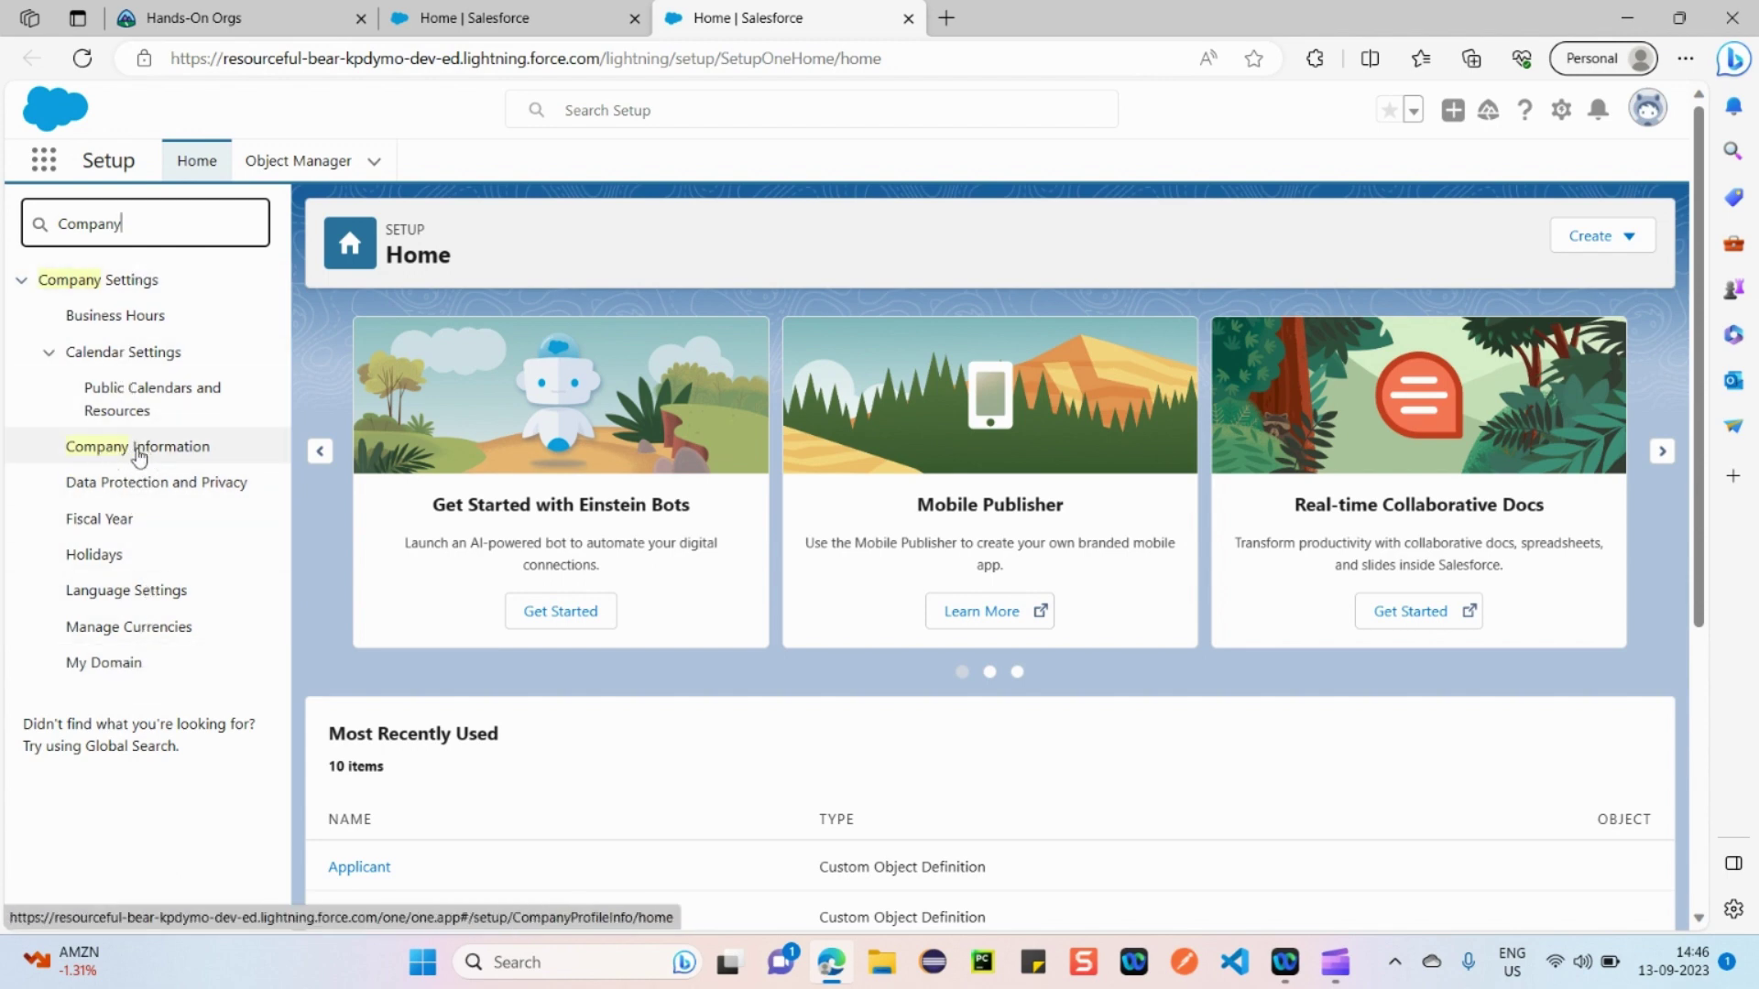
{"action": "left_click", "coordinate": [127, 453]}
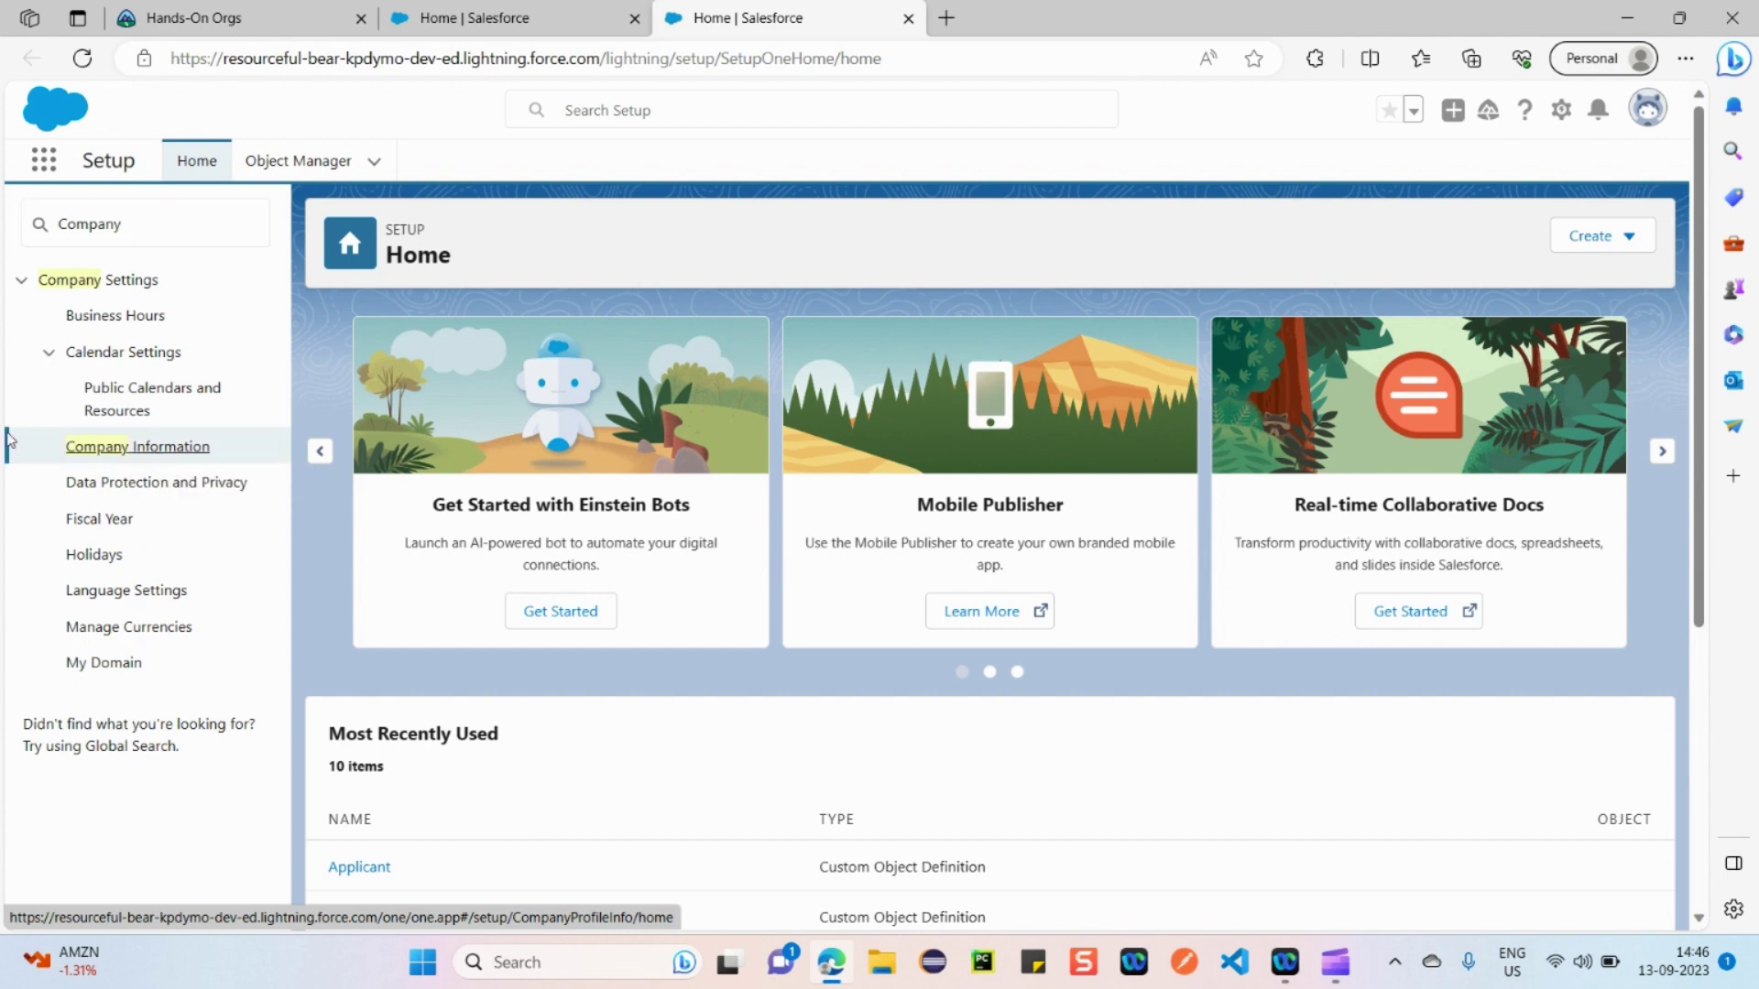
{"action": "left_click", "coordinate": [175, 453]}
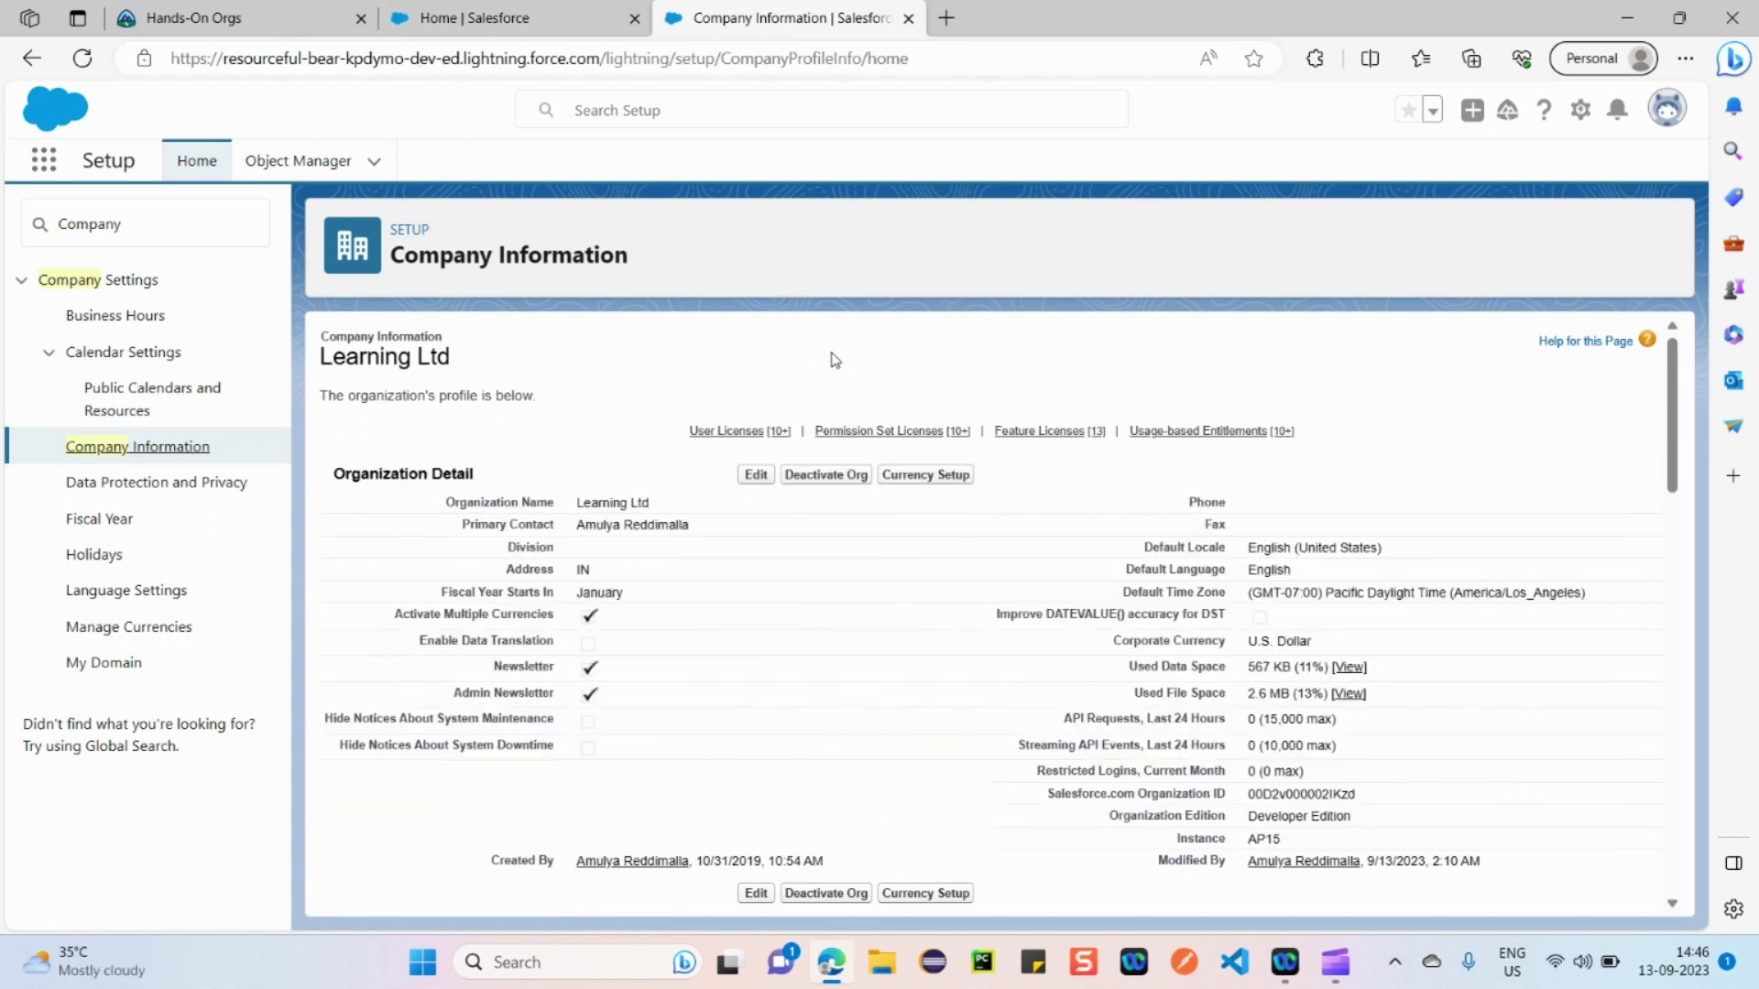
Examine the organization name and primary contact in the Organization Detail section of Company Information
{"action": "triple_click", "coordinate": [613, 256]}
{"action": "left_click", "coordinate": [728, 298]}
{"action": "left_click_drag", "start_coordinate": [446, 502], "coordinate": [686, 513]}
{"action": "left_click", "coordinate": [619, 463]}
{"action": "left_click_drag", "start_coordinate": [582, 530], "coordinate": [721, 536]}
{"action": "left_click", "coordinate": [644, 424]}
{"action": "left_click_drag", "start_coordinate": [703, 534], "coordinate": [577, 529]}
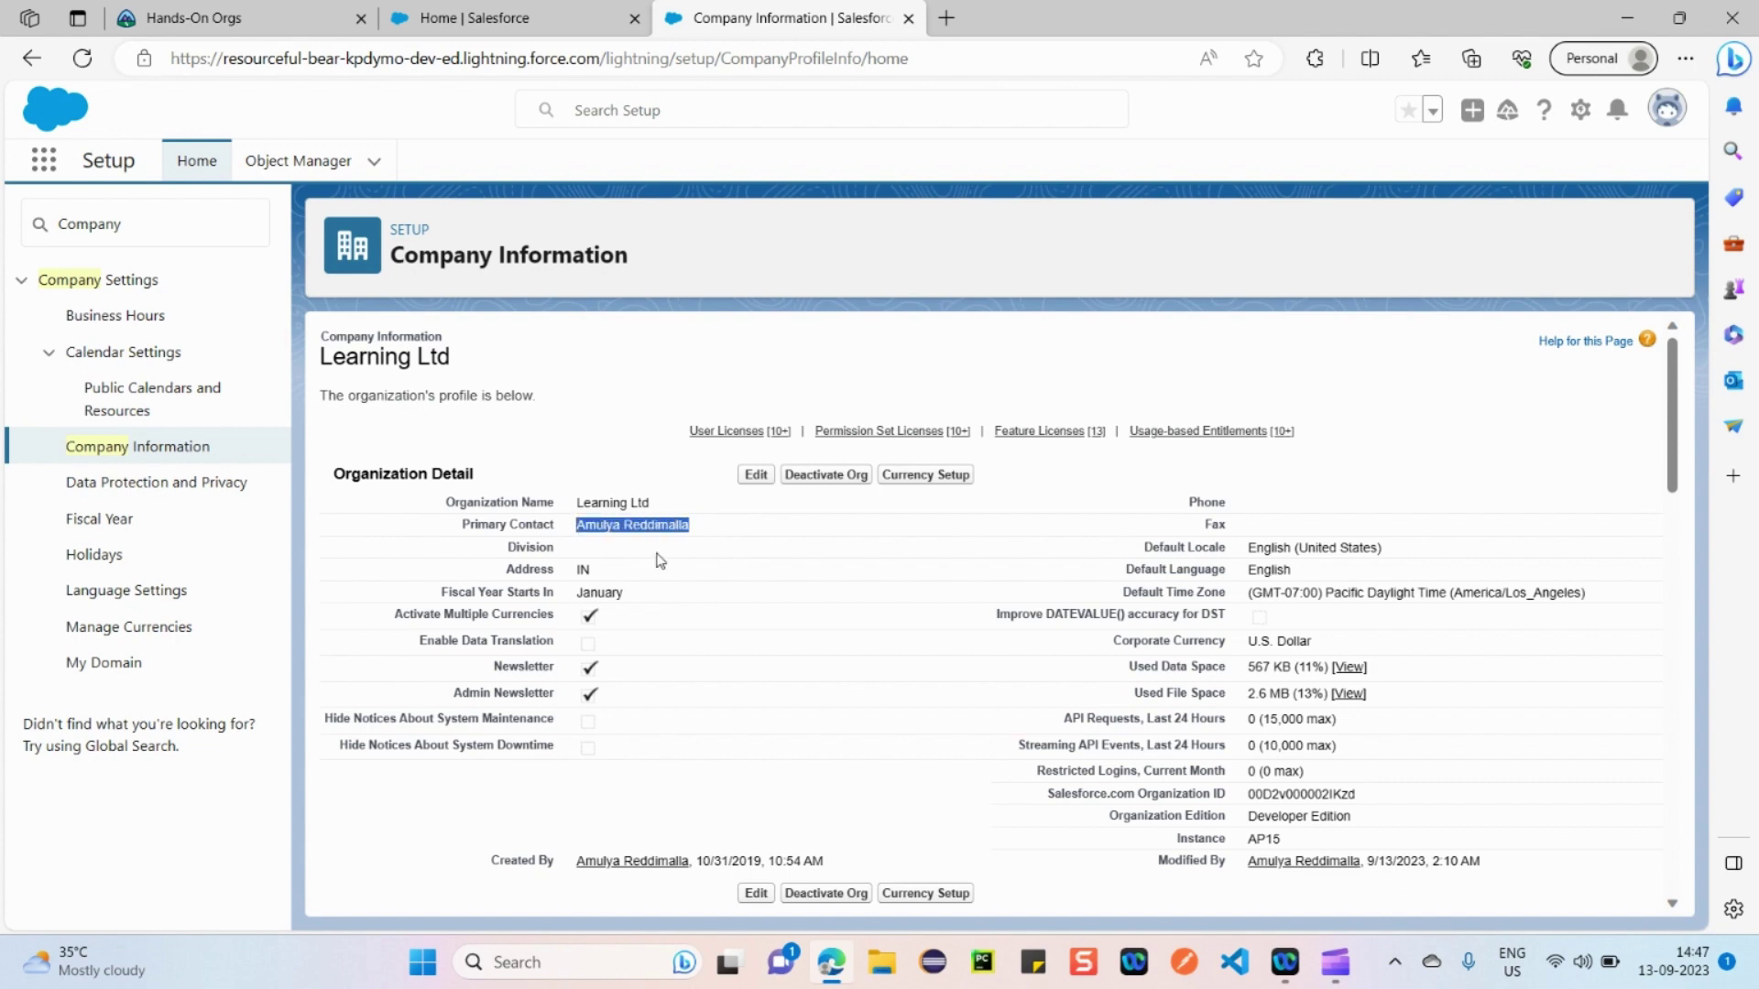
{"action": "left_click", "coordinate": [625, 391]}
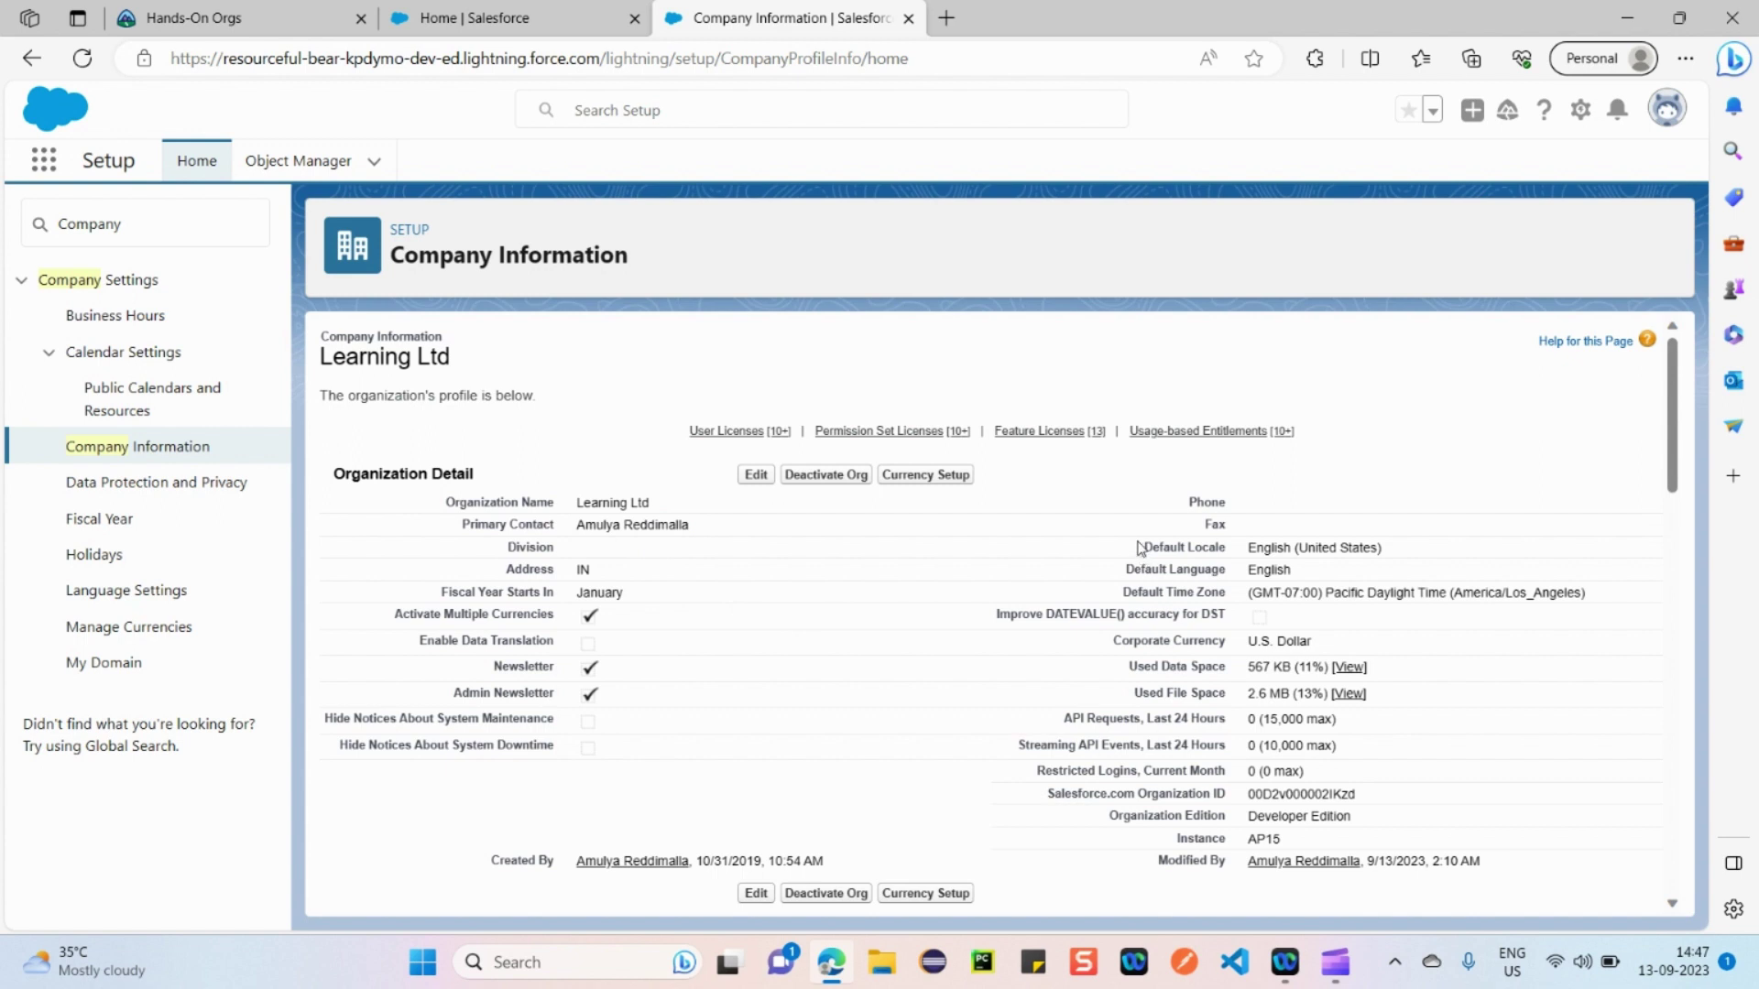
Examine the organization's default locale, default language and default time zone
{"action": "left_click_drag", "start_coordinate": [1139, 547], "coordinate": [1611, 606]}
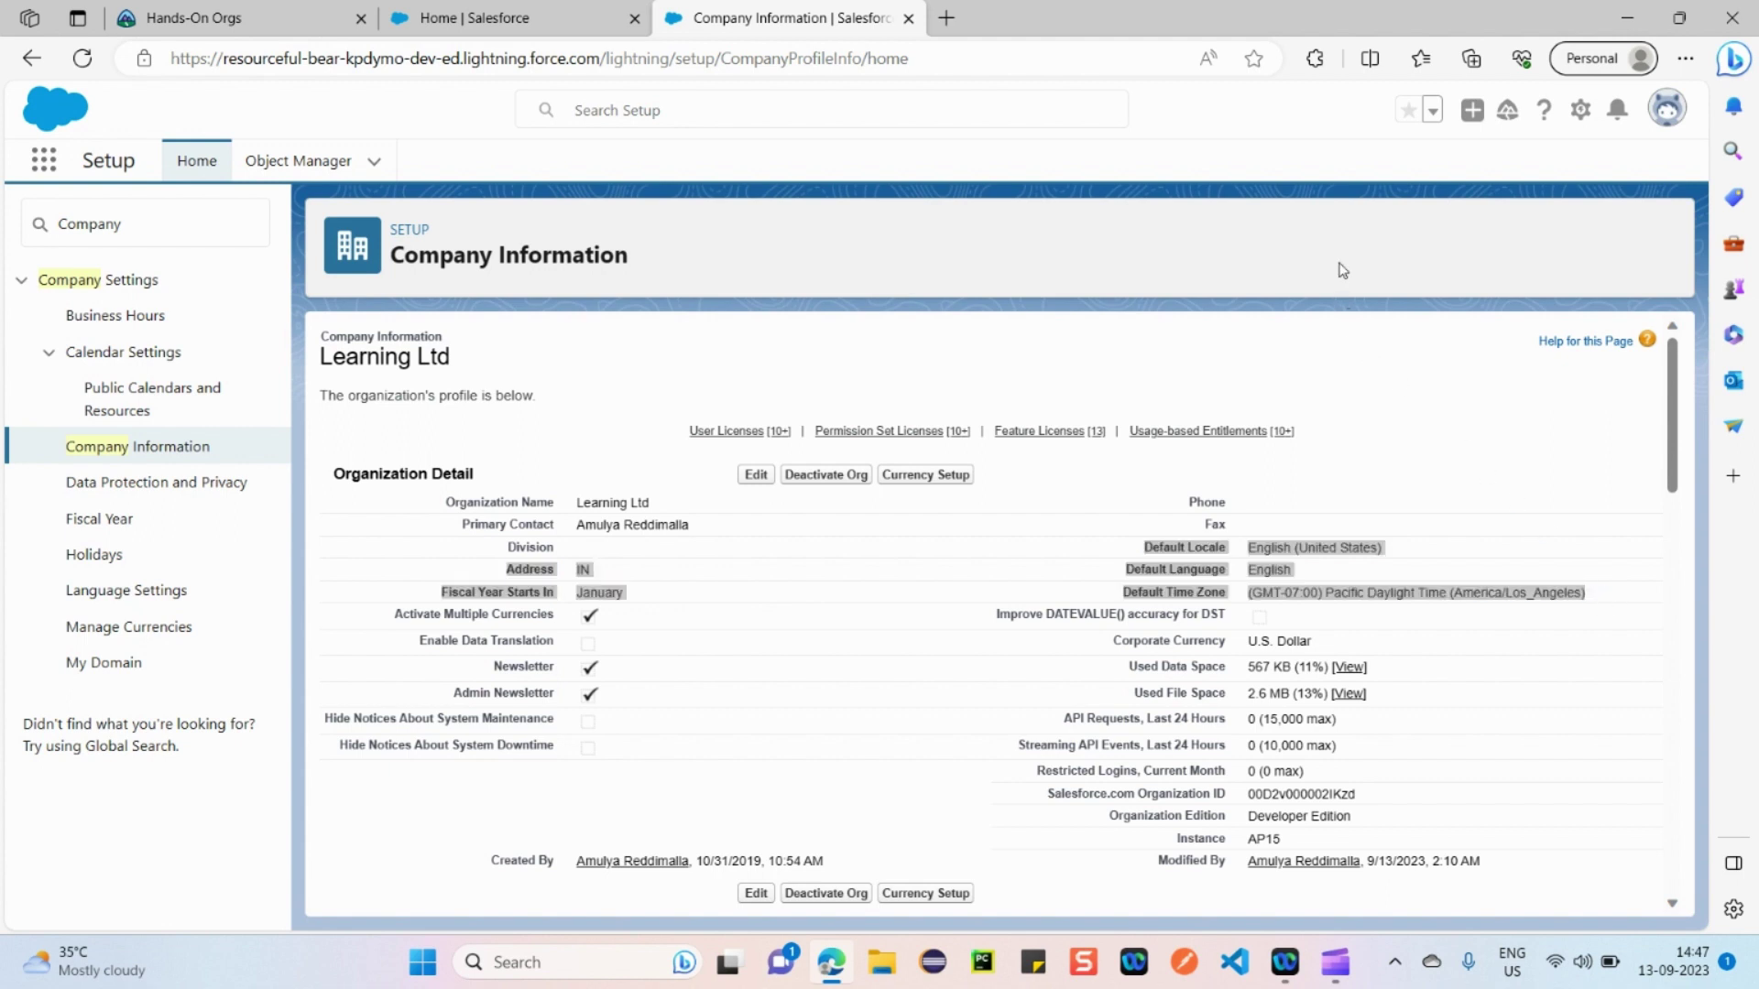
{"action": "left_click", "coordinate": [1396, 386]}
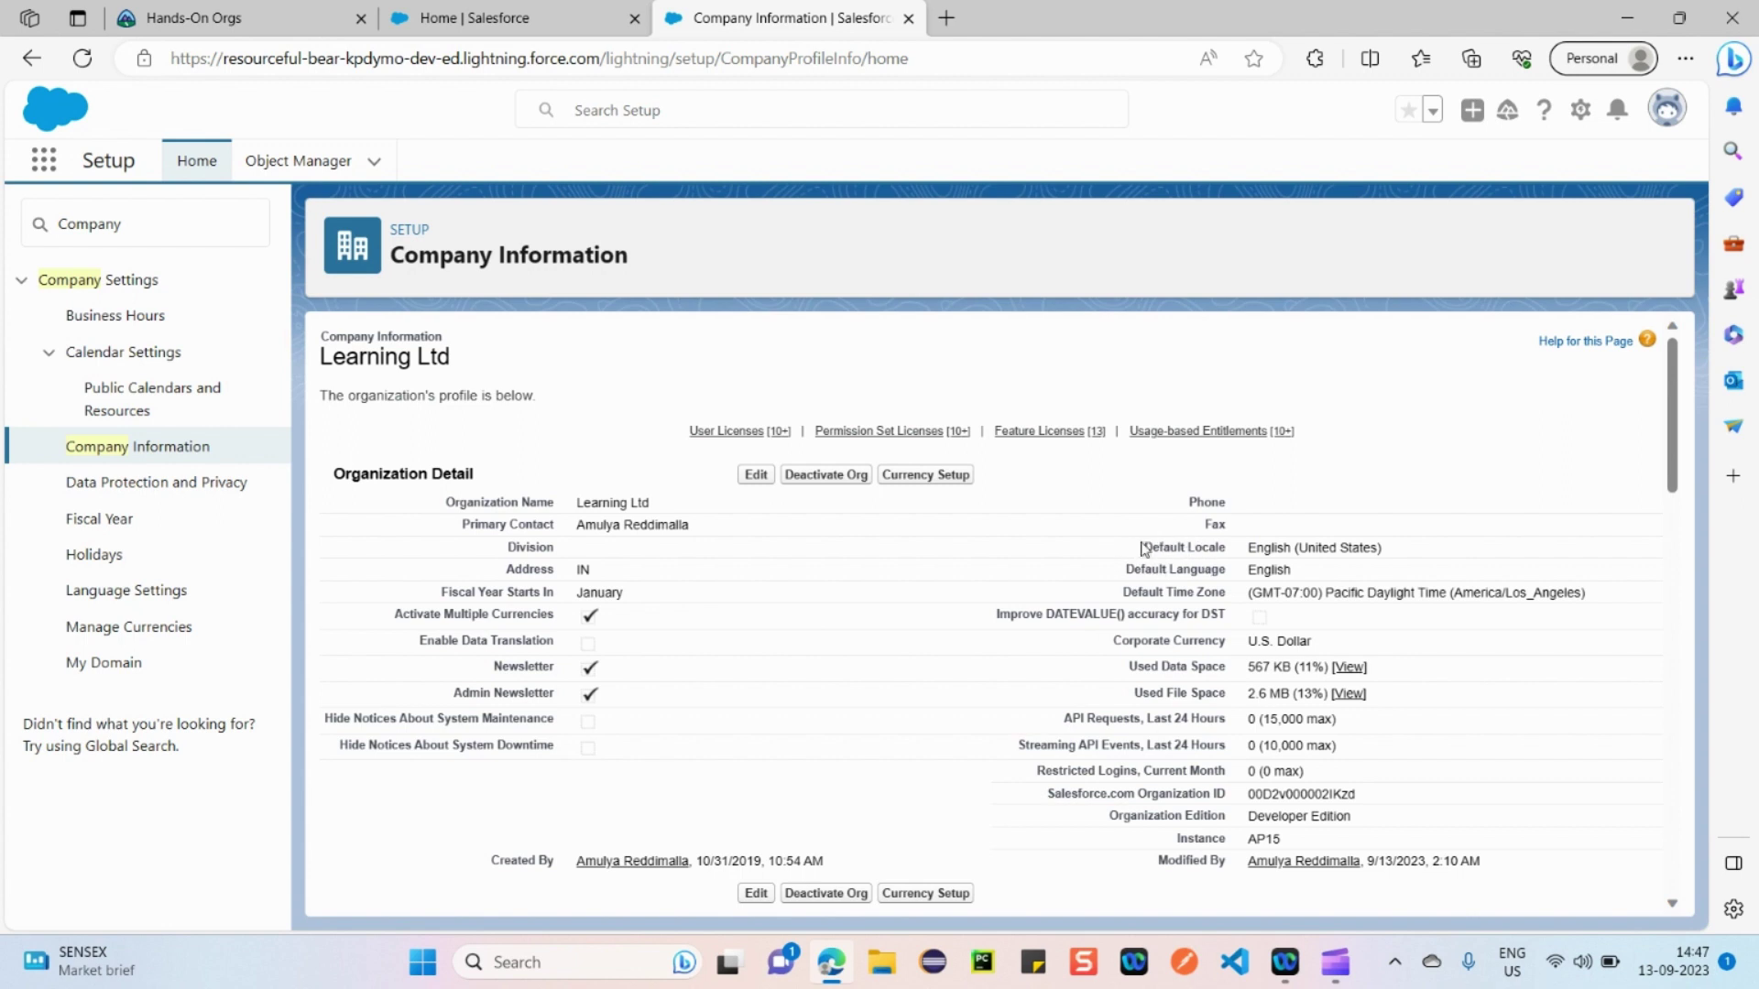
{"action": "left_click_drag", "start_coordinate": [1142, 548], "coordinate": [1618, 601]}
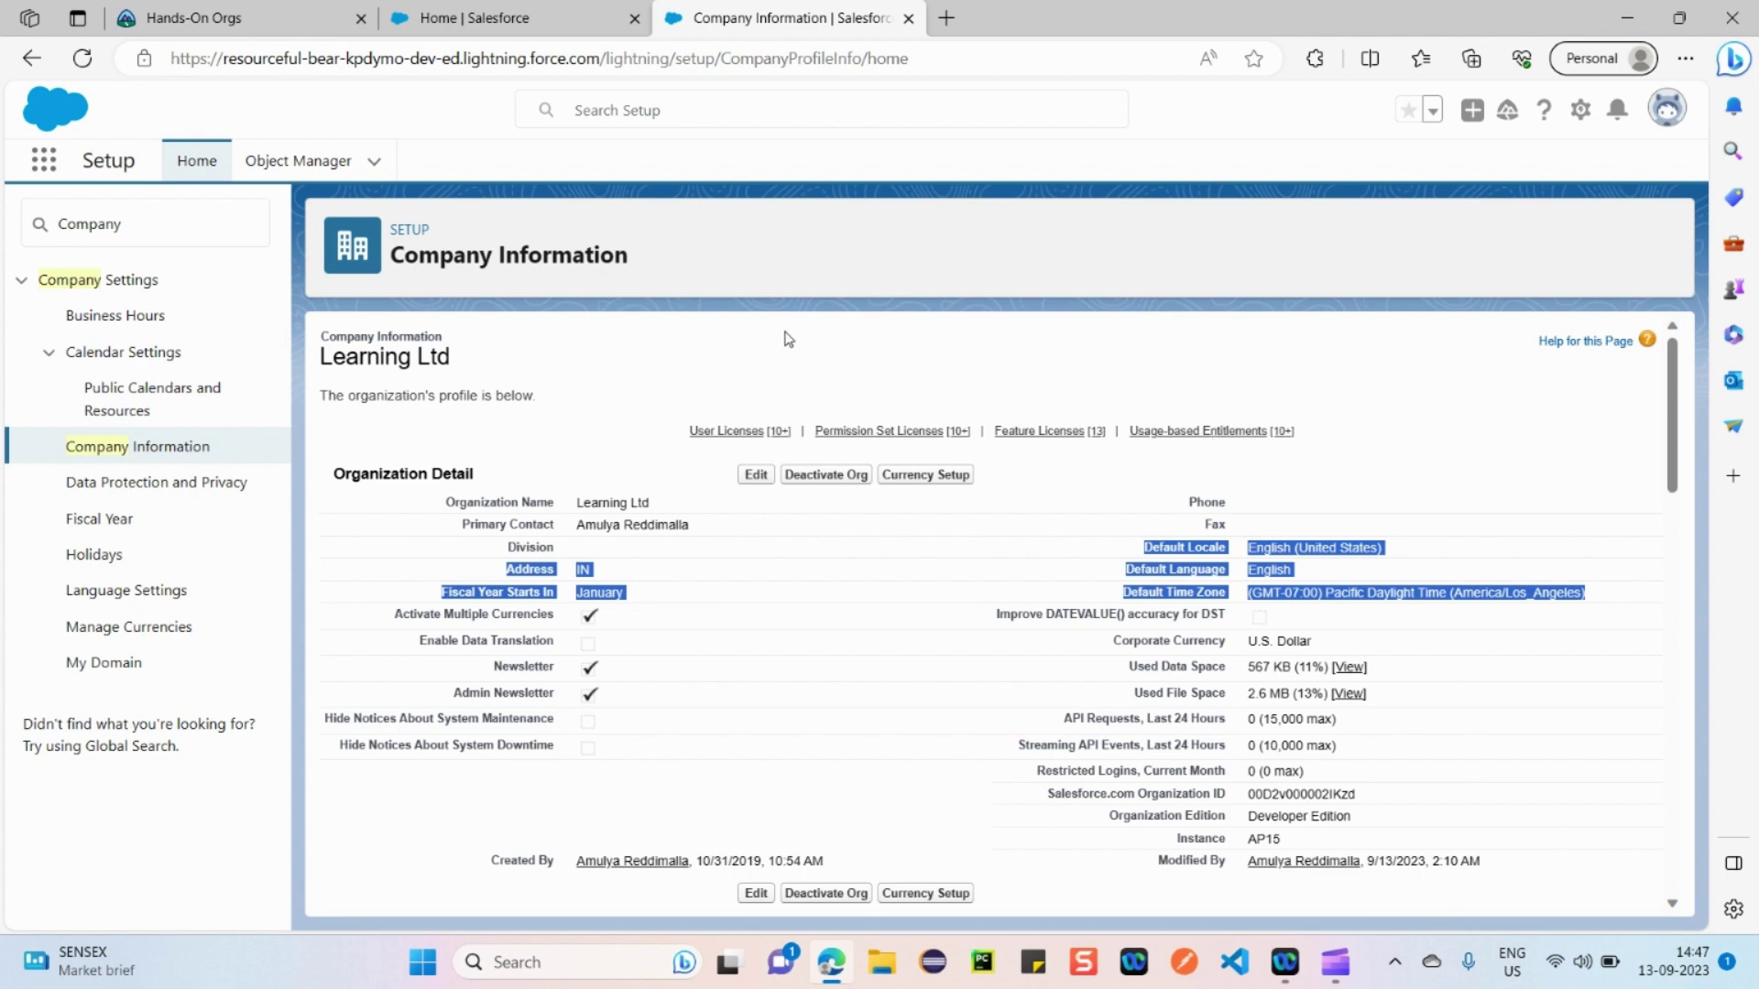
{"action": "left_click_drag", "start_coordinate": [655, 267], "coordinate": [394, 261]}
{"action": "left_click", "coordinate": [793, 260]}
{"action": "left_click", "coordinate": [723, 362]}
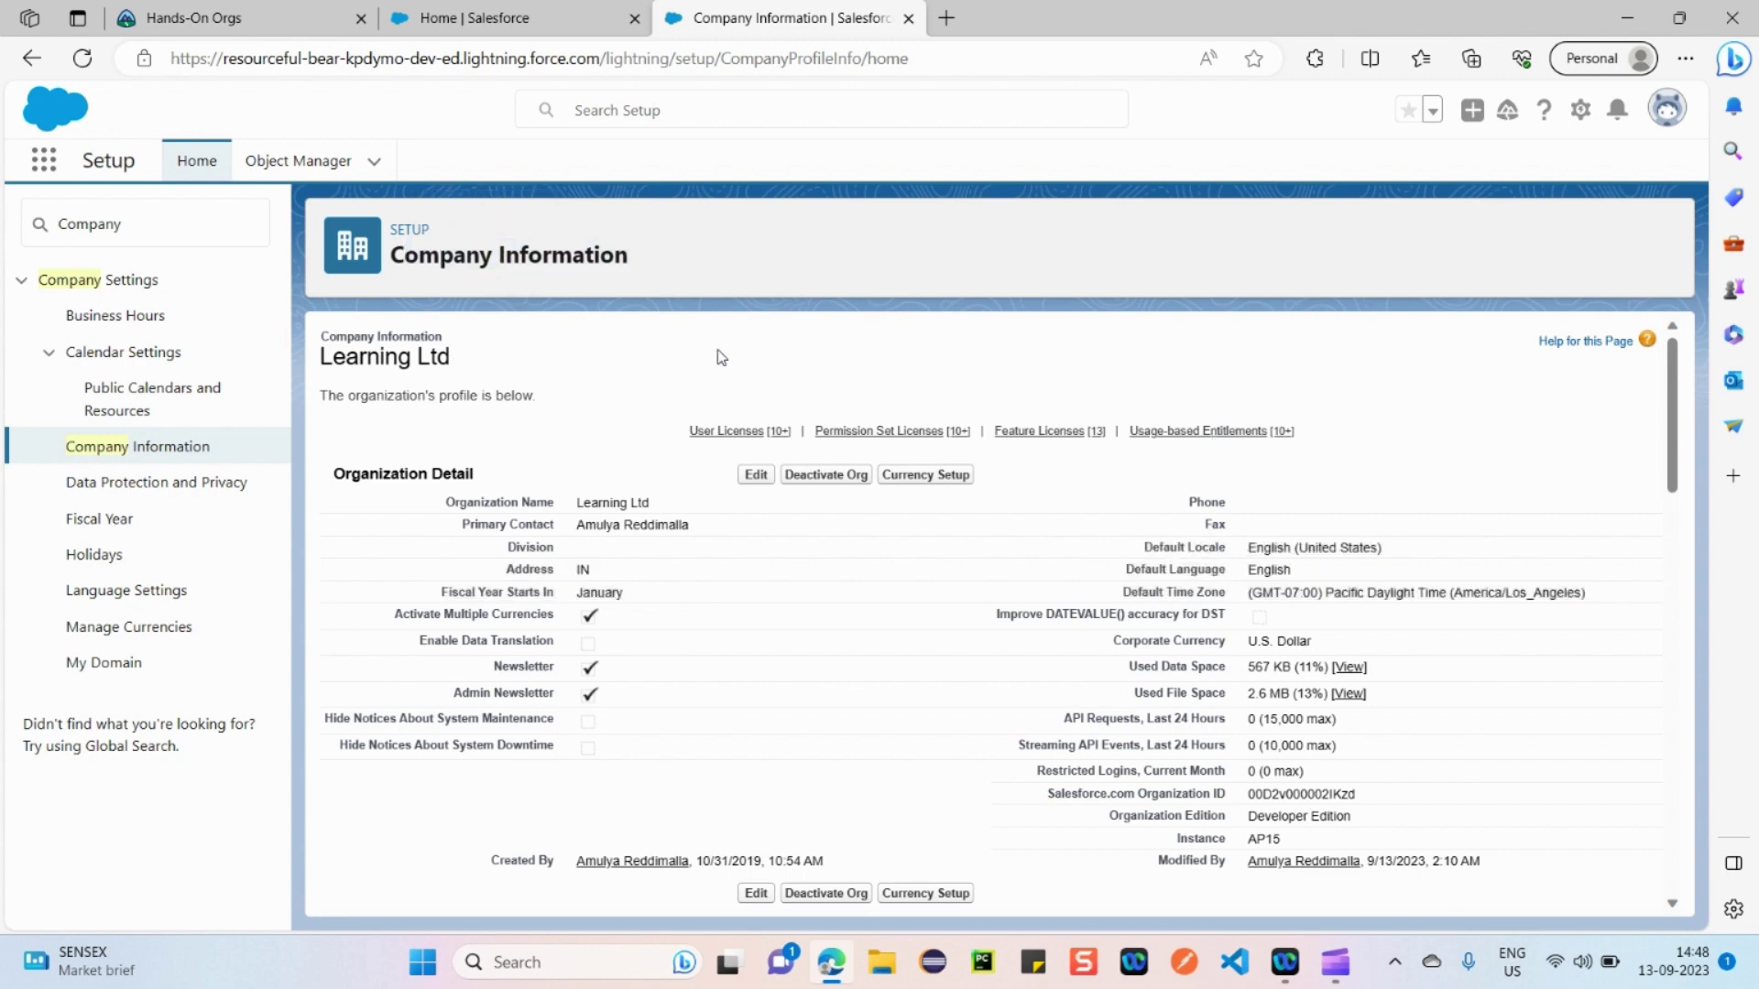
Review the fiscal year start, the Activate Multiple Currencies setting and the corporate currency in the organization details
{"action": "scroll", "coordinate": [546, 496], "scroll_direction": "down", "scroll_amount": 1}
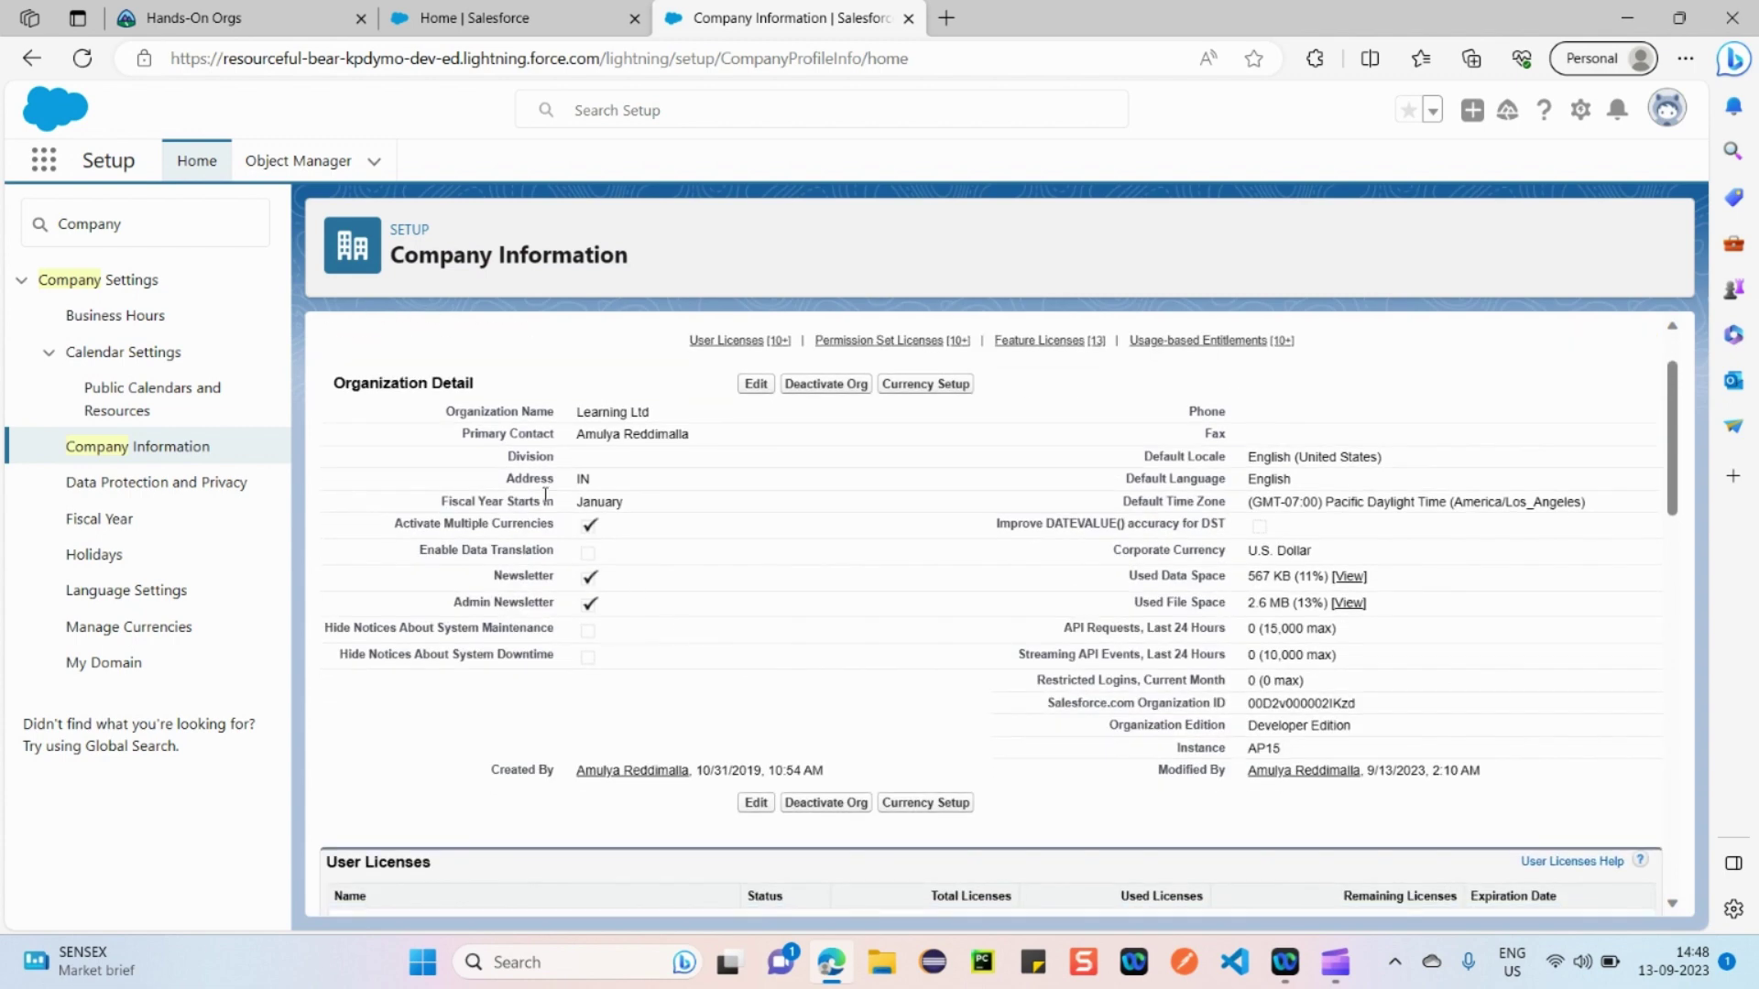
{"action": "left_click_drag", "start_coordinate": [441, 503], "coordinate": [674, 509]}
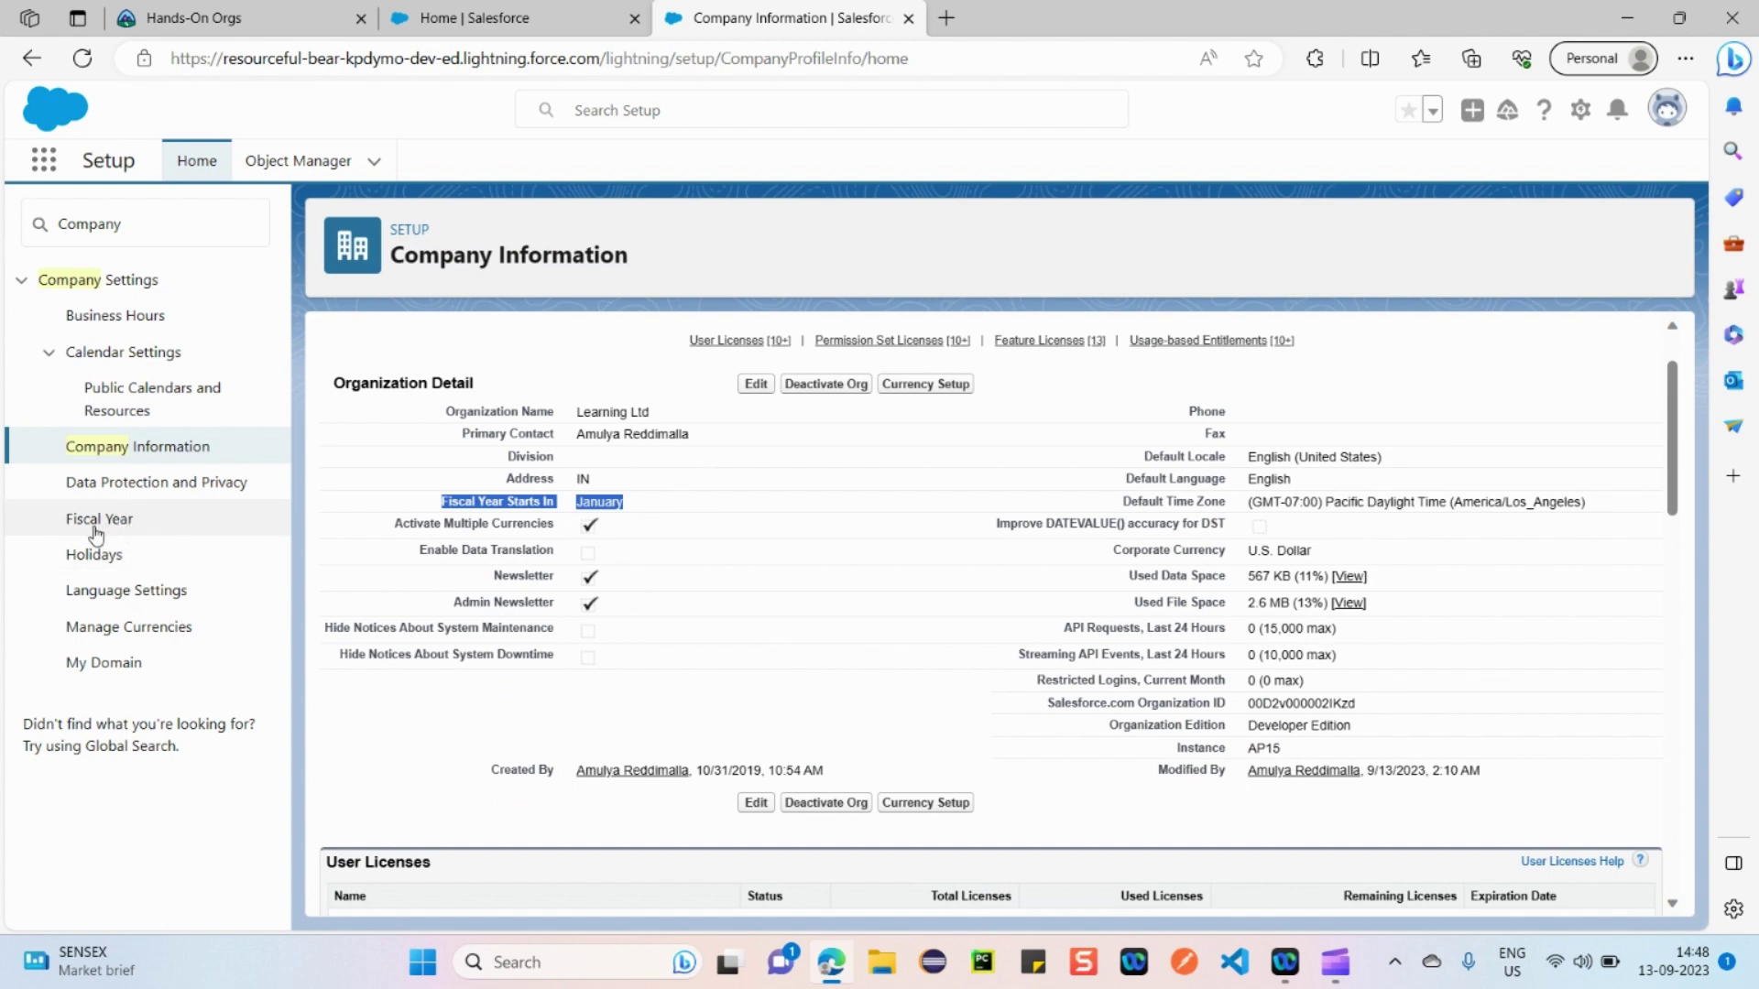
{"action": "left_click", "coordinate": [707, 507]}
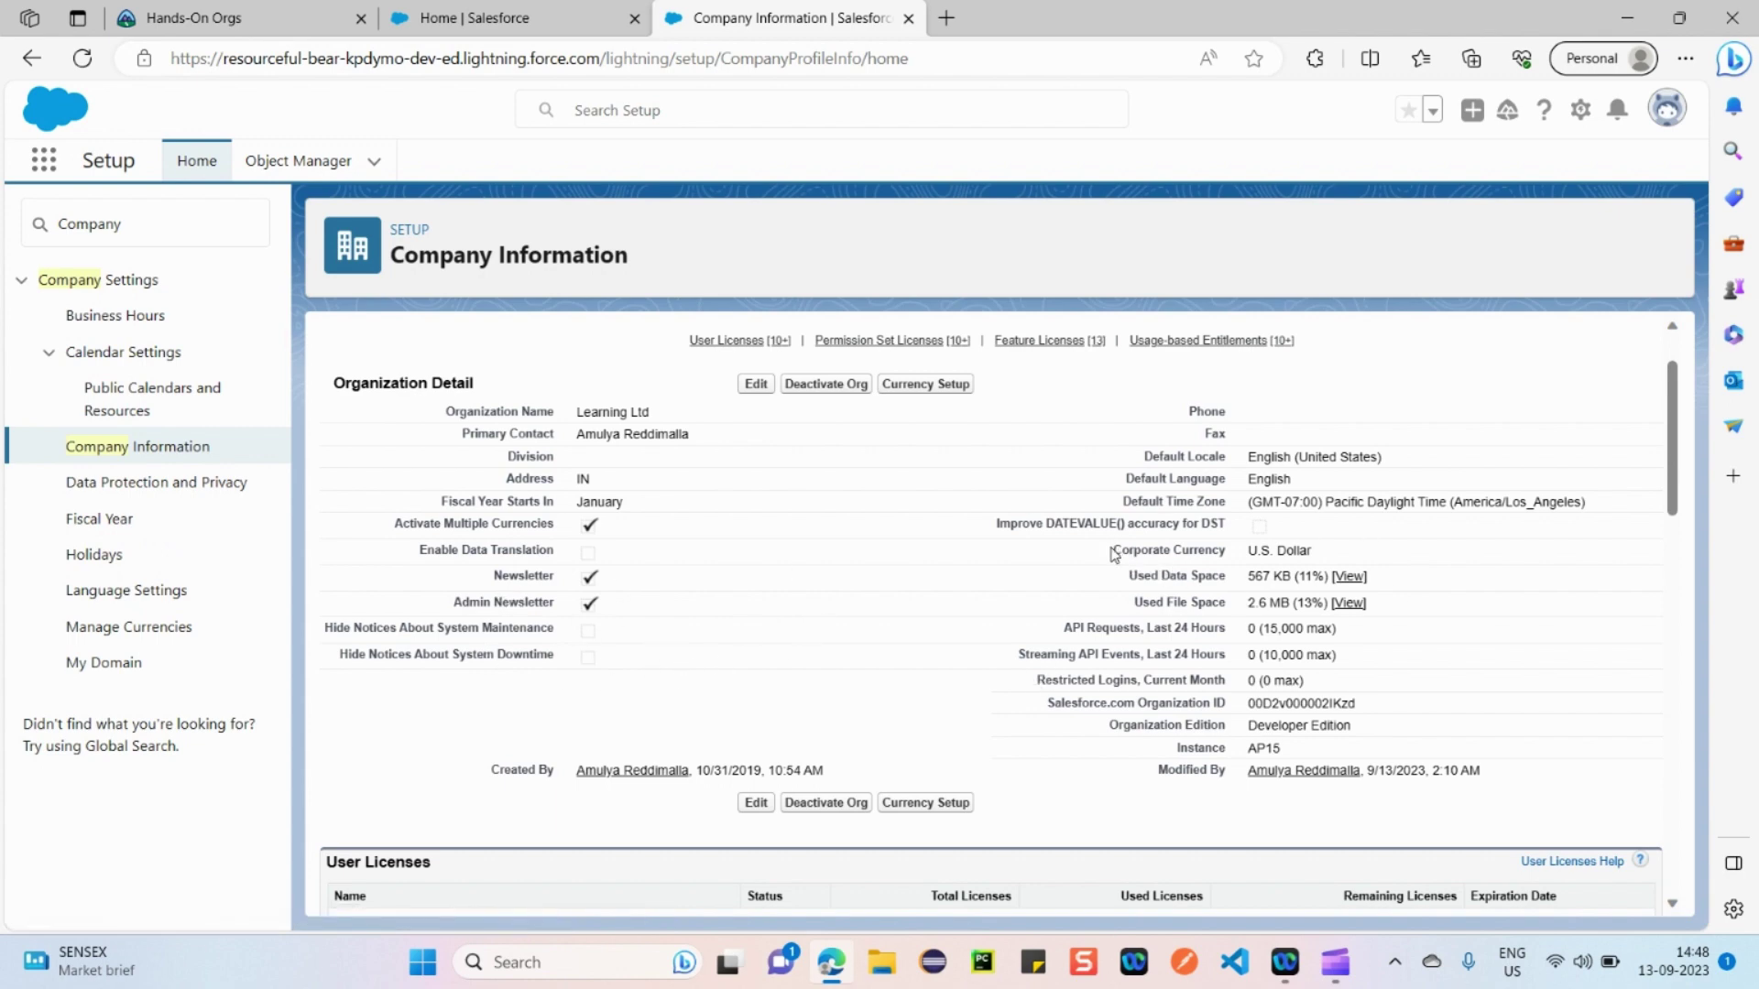
{"action": "left_click_drag", "start_coordinate": [1114, 554], "coordinate": [1352, 551]}
{"action": "left_click_drag", "start_coordinate": [382, 525], "coordinate": [635, 524]}
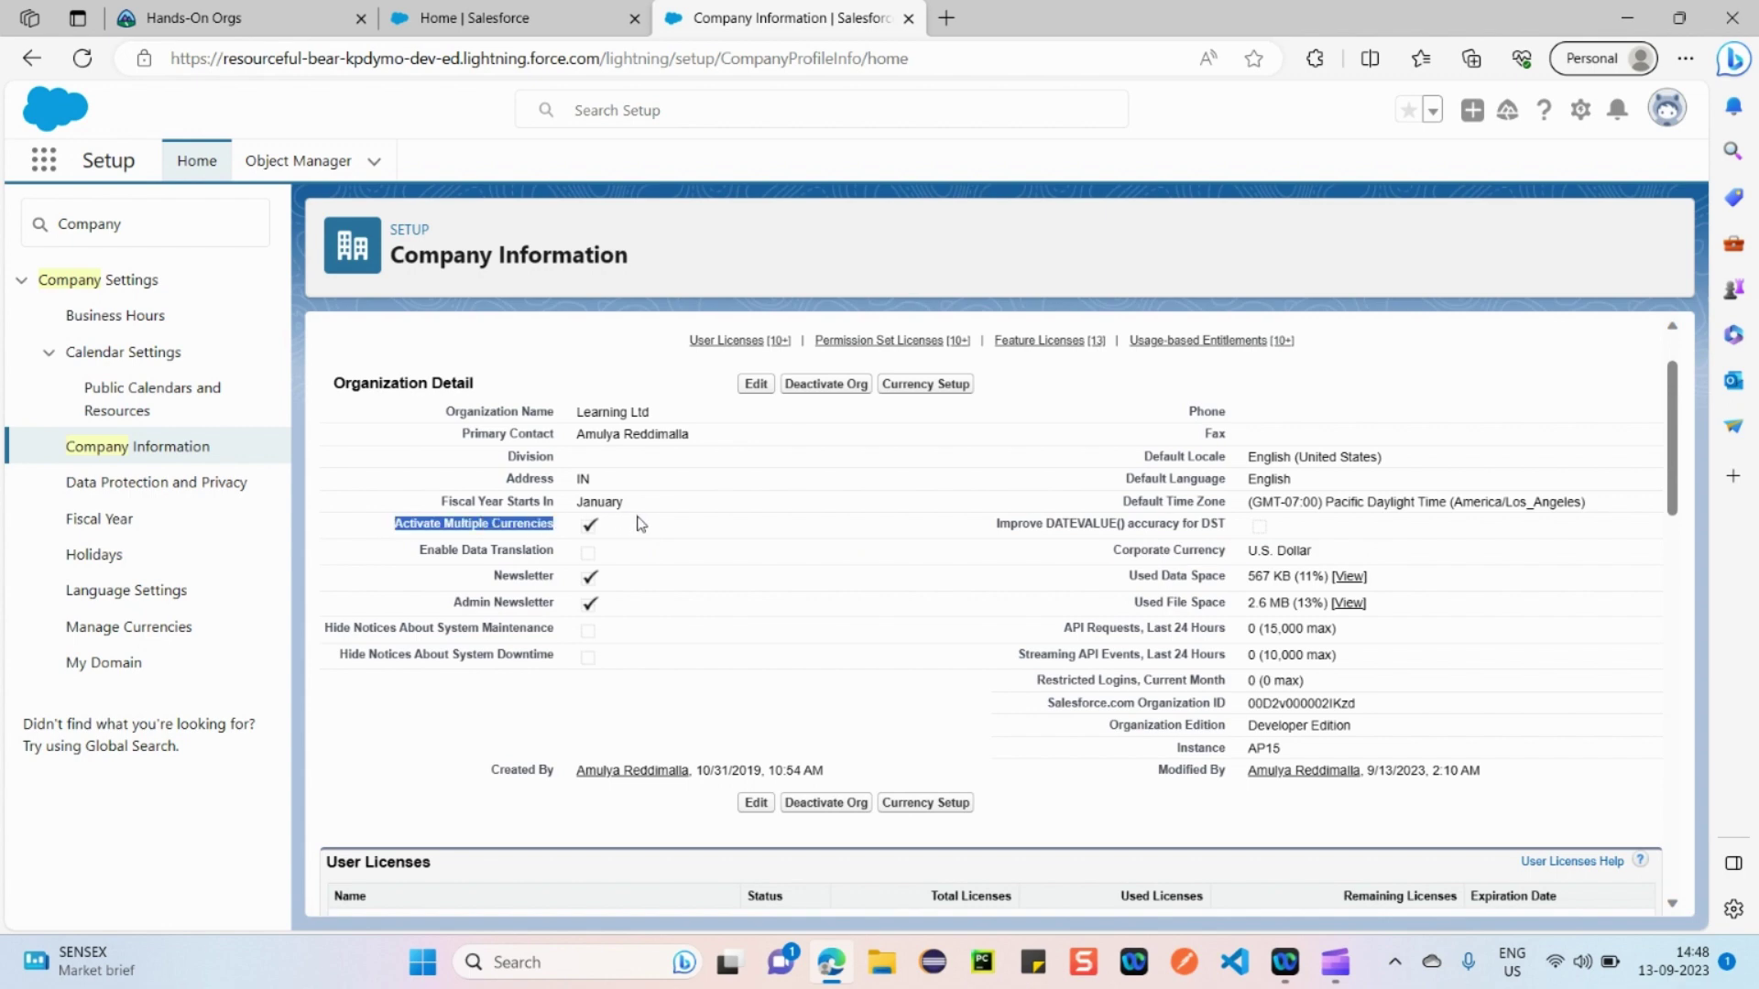
{"action": "left_click", "coordinate": [707, 536]}
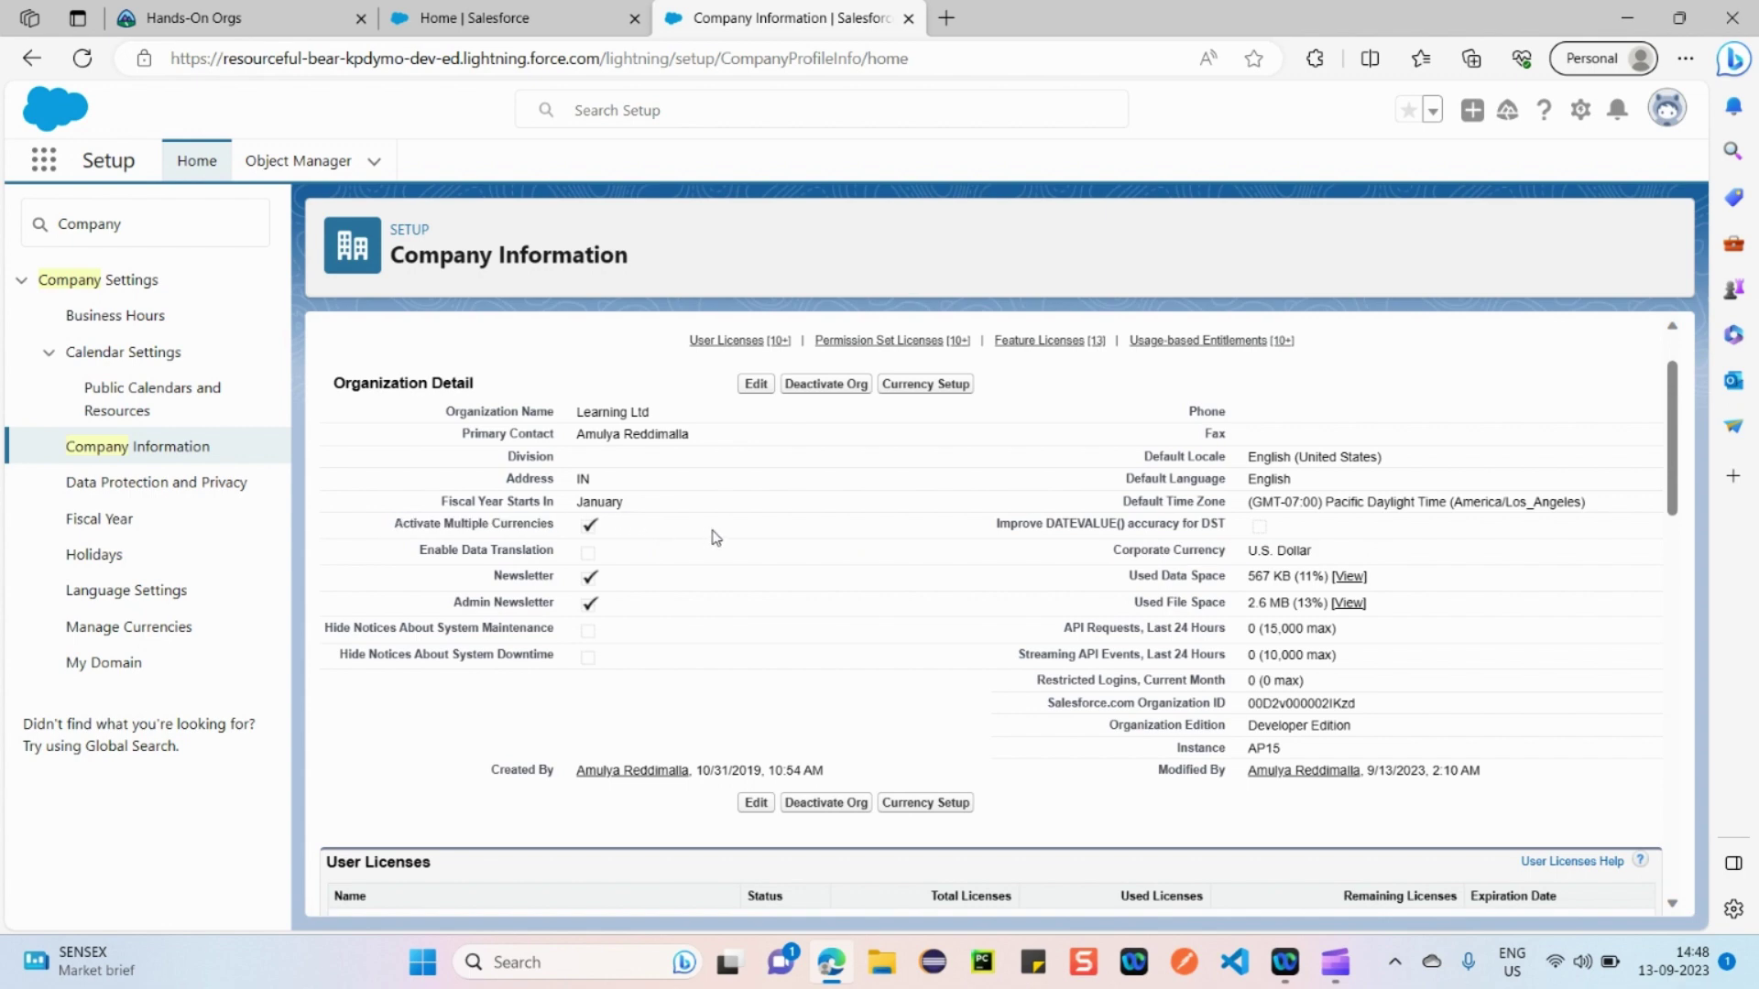
{"action": "left_click_drag", "start_coordinate": [1112, 551], "coordinate": [1251, 542]}
{"action": "left_click", "coordinate": [1013, 563]}
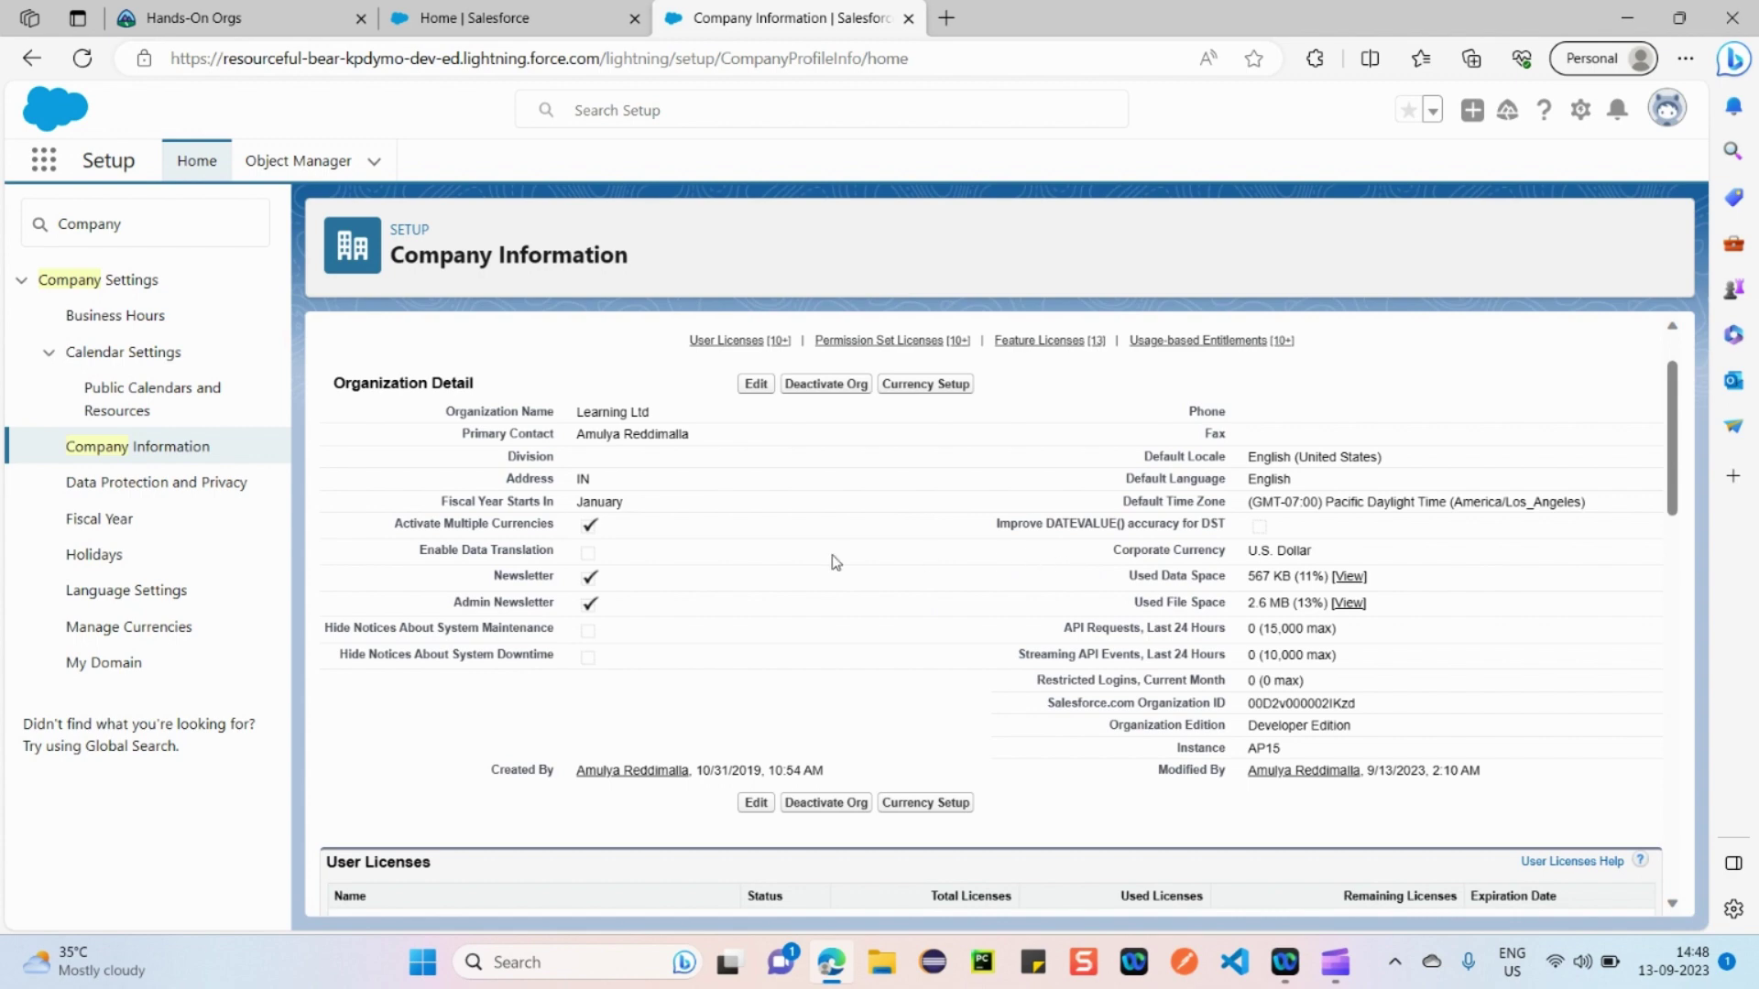
{"action": "left_click_drag", "start_coordinate": [394, 529], "coordinate": [624, 532]}
{"action": "left_click", "coordinate": [680, 537]}
{"action": "left_click_drag", "start_coordinate": [605, 525], "coordinate": [377, 529]}
{"action": "left_click", "coordinate": [653, 532]}
Review the organization's used data space, used file space, API requests and streaming API events
{"action": "left_click_drag", "start_coordinate": [645, 262], "coordinate": [481, 265]}
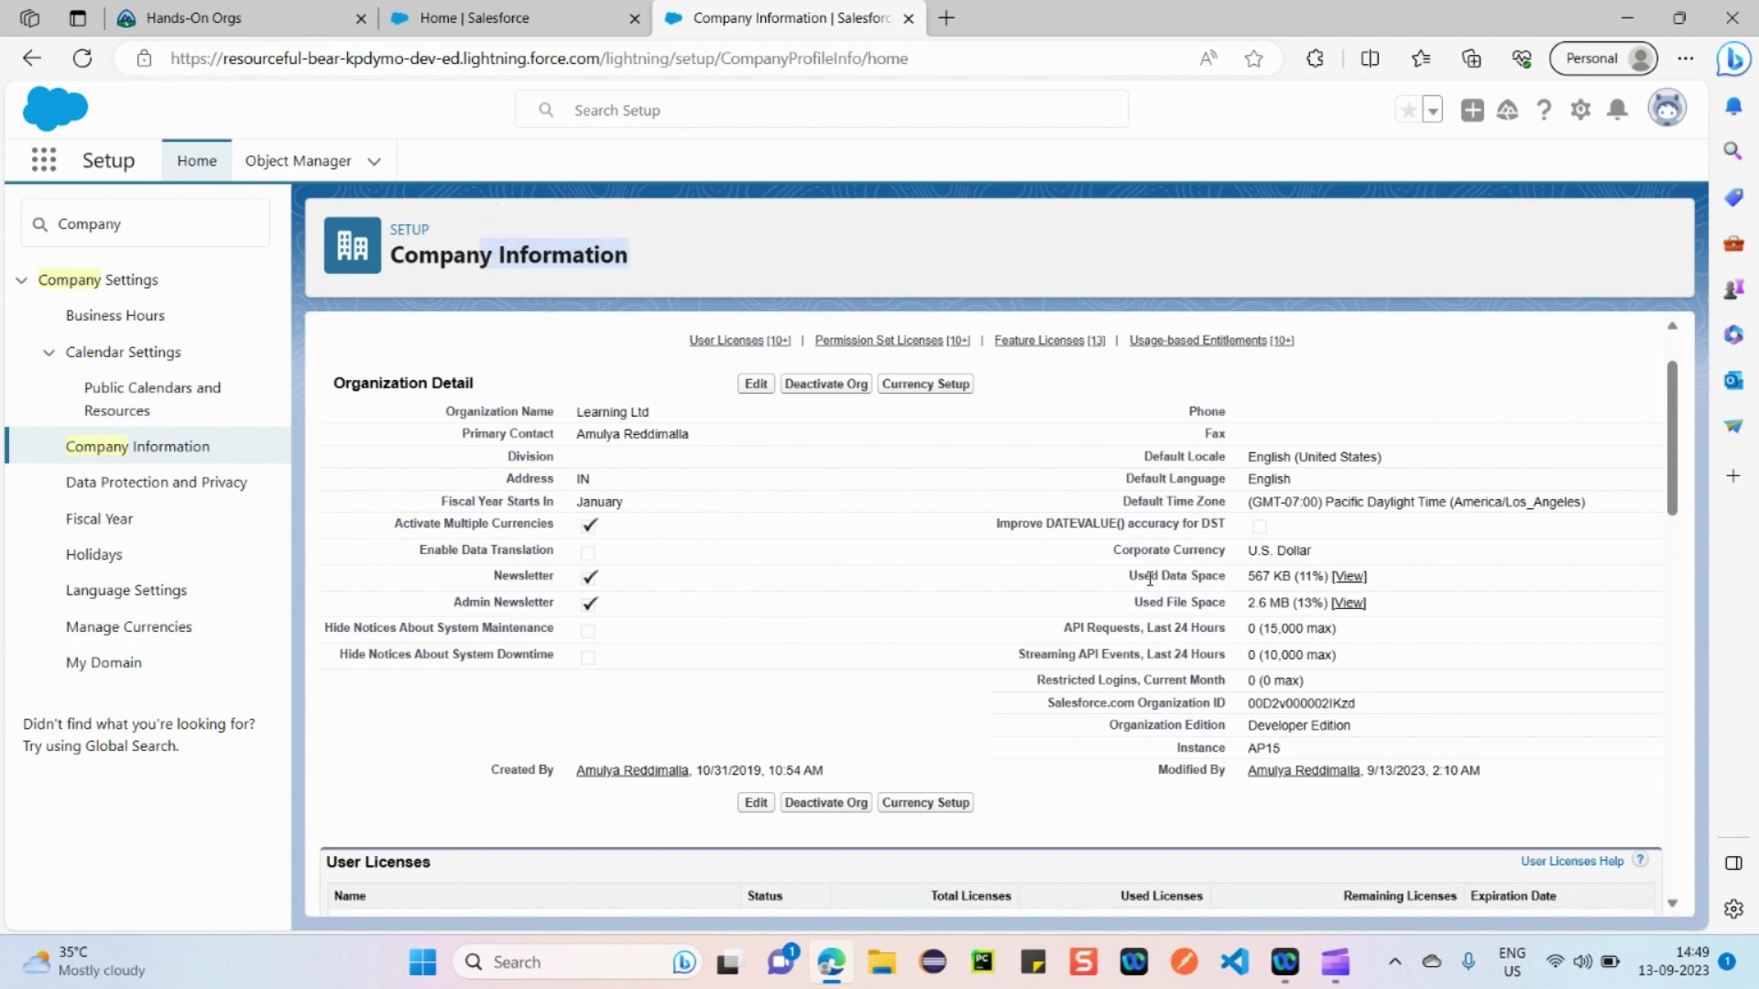
{"action": "left_click_drag", "start_coordinate": [1136, 573], "coordinate": [1020, 601]}
{"action": "left_click", "coordinate": [465, 254]}
{"action": "triple_click", "coordinate": [465, 253]}
{"action": "scroll", "coordinate": [957, 623], "scroll_direction": "down", "scroll_amount": 1}
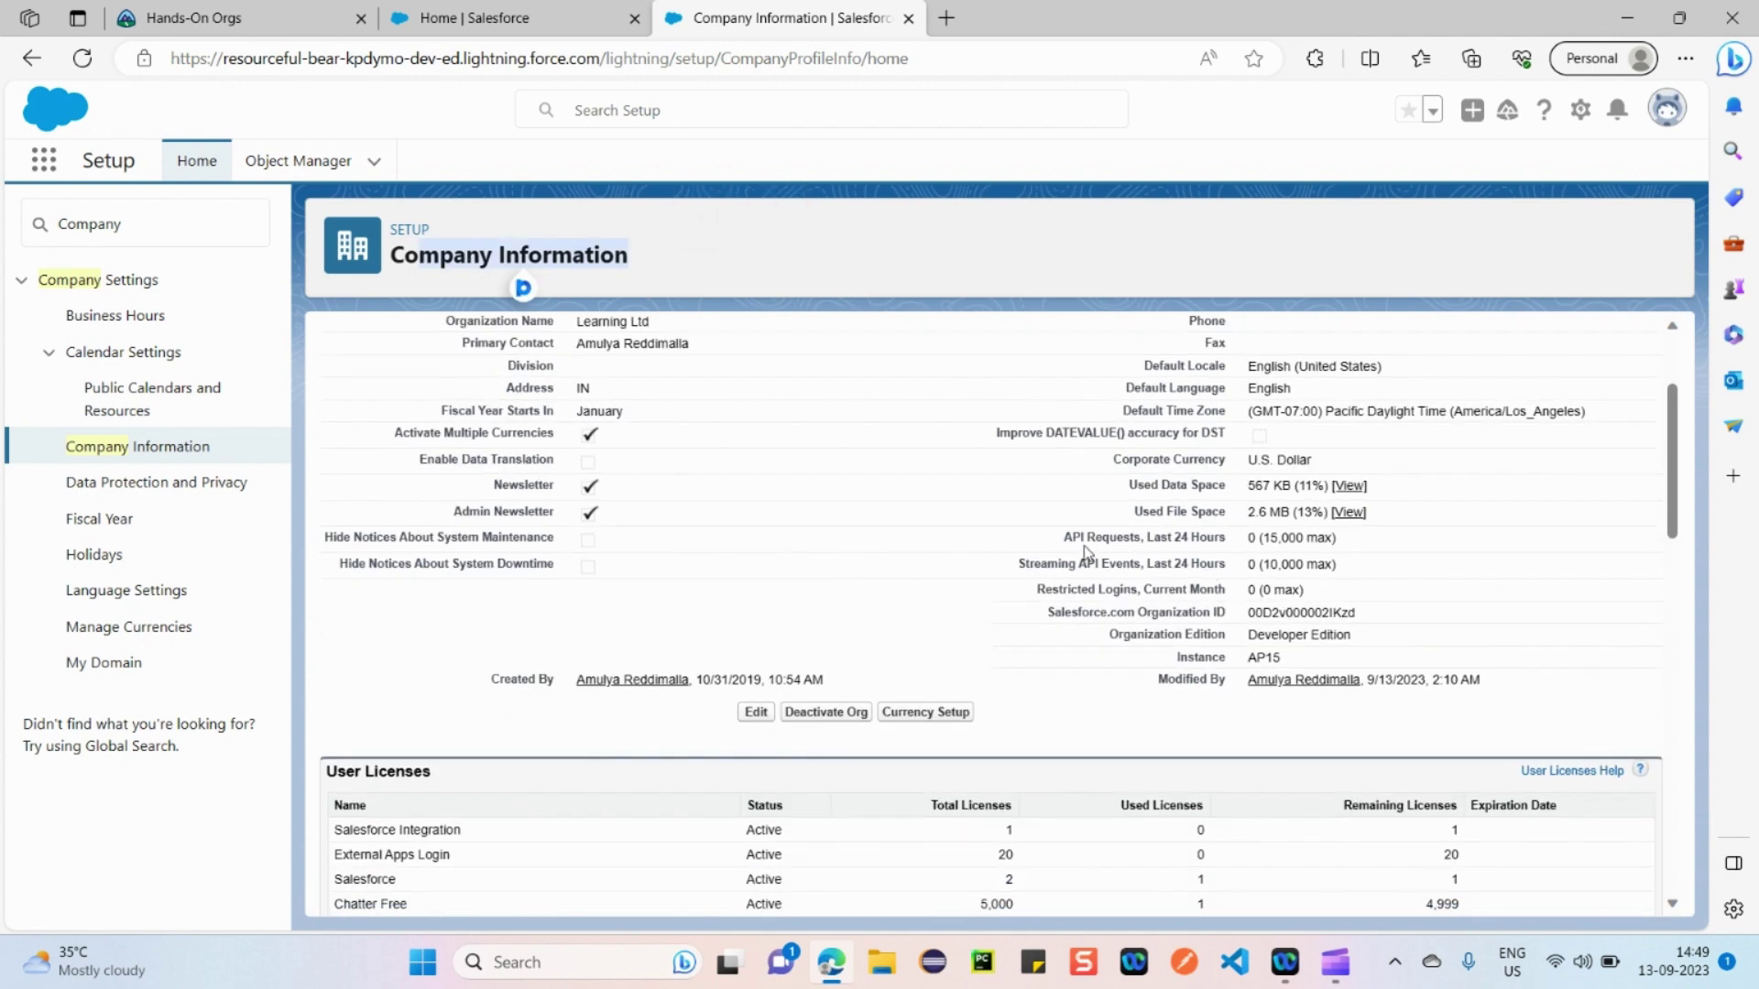
{"action": "left_click_drag", "start_coordinate": [1054, 539], "coordinate": [1381, 572]}
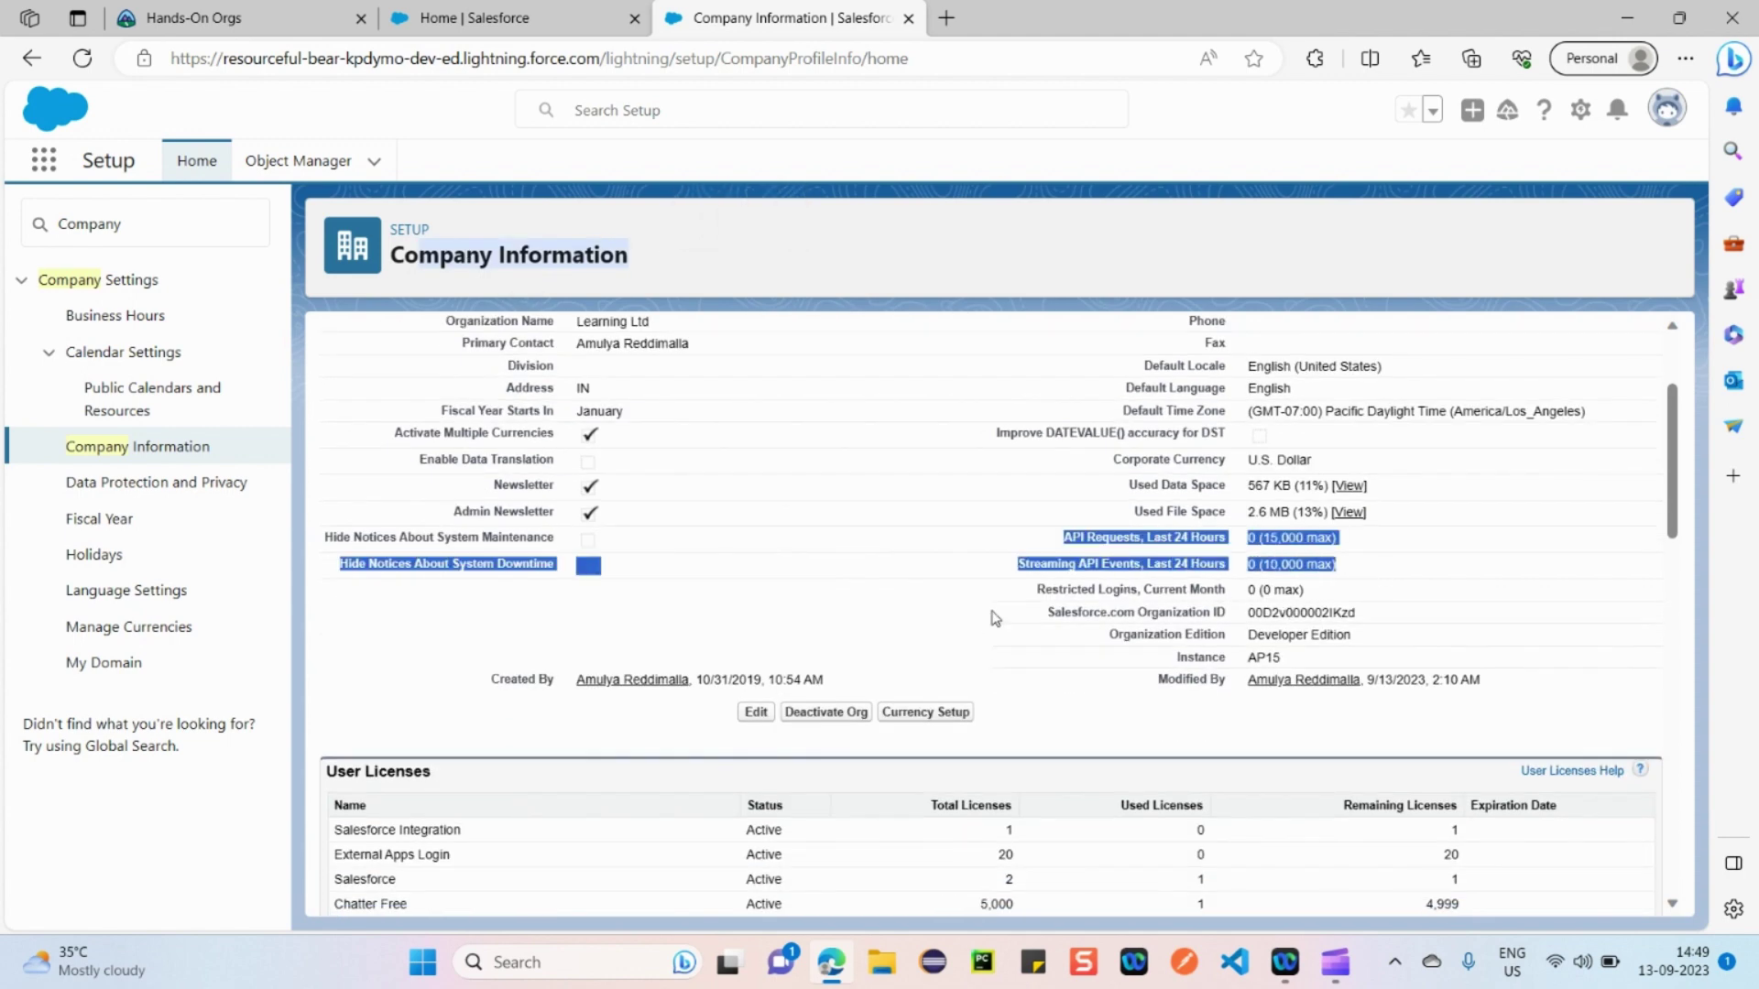
{"action": "left_click", "coordinate": [749, 632]}
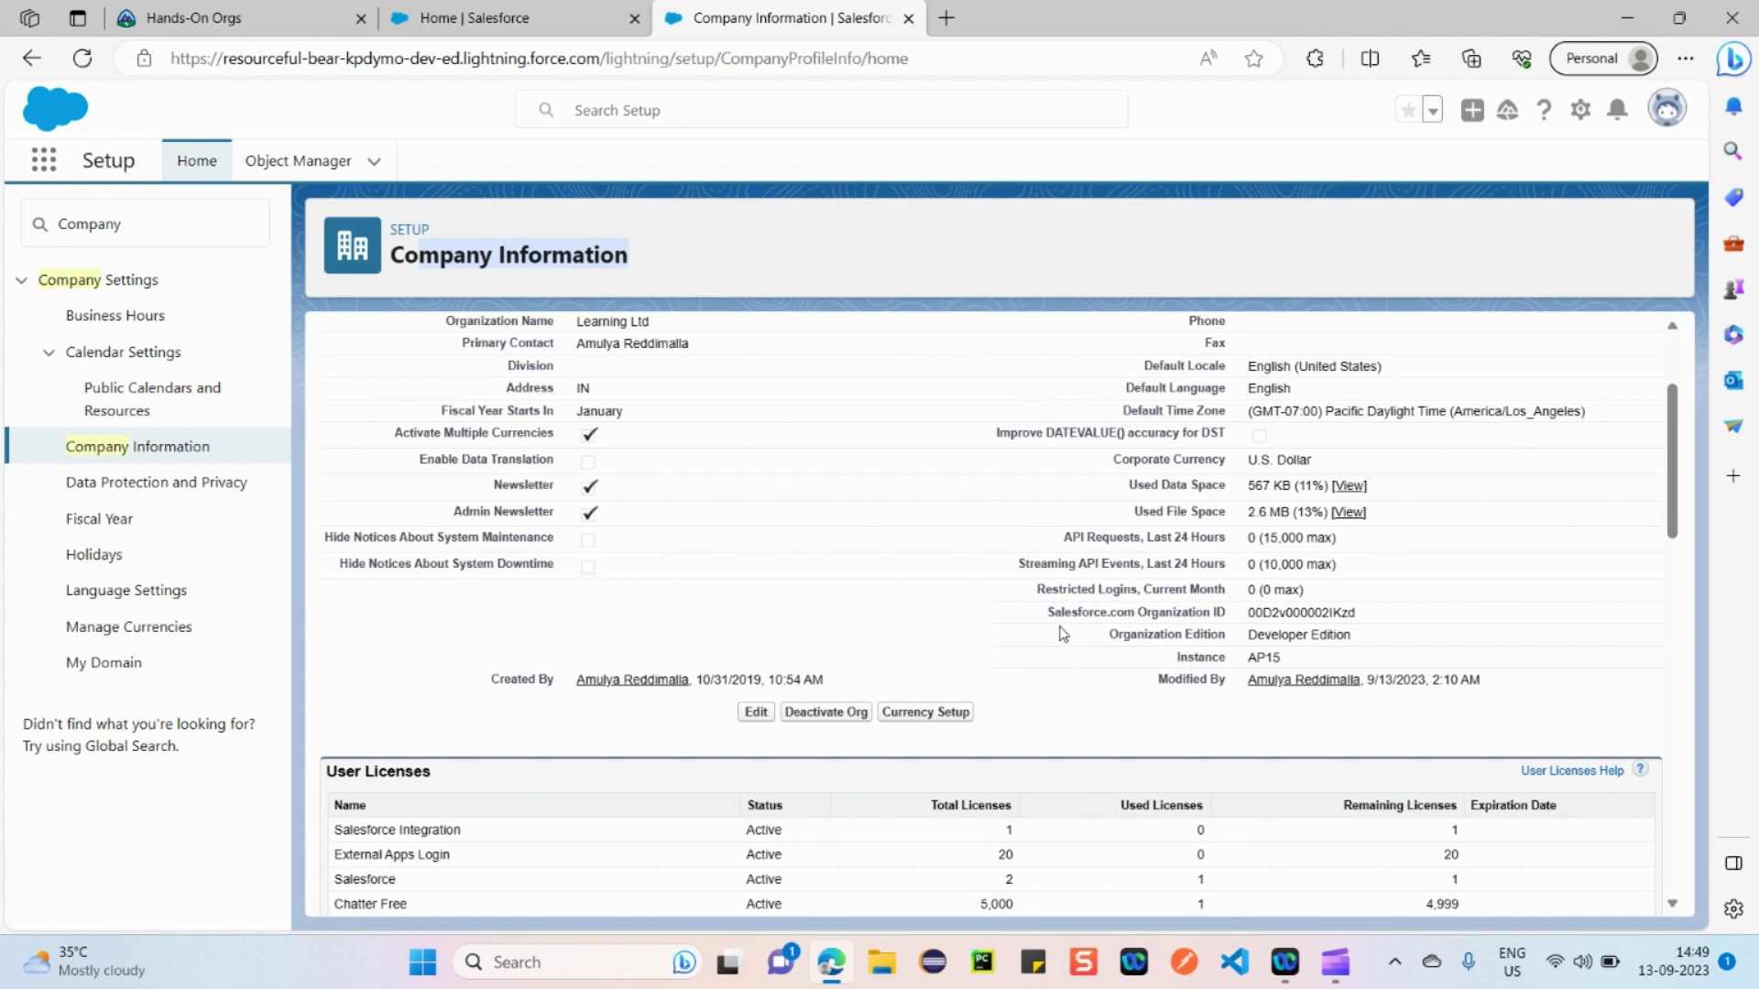
Examine the Salesforce.com Organization ID and the organization edition in the company details
{"action": "left_click_drag", "start_coordinate": [1049, 620], "coordinate": [1399, 620]}
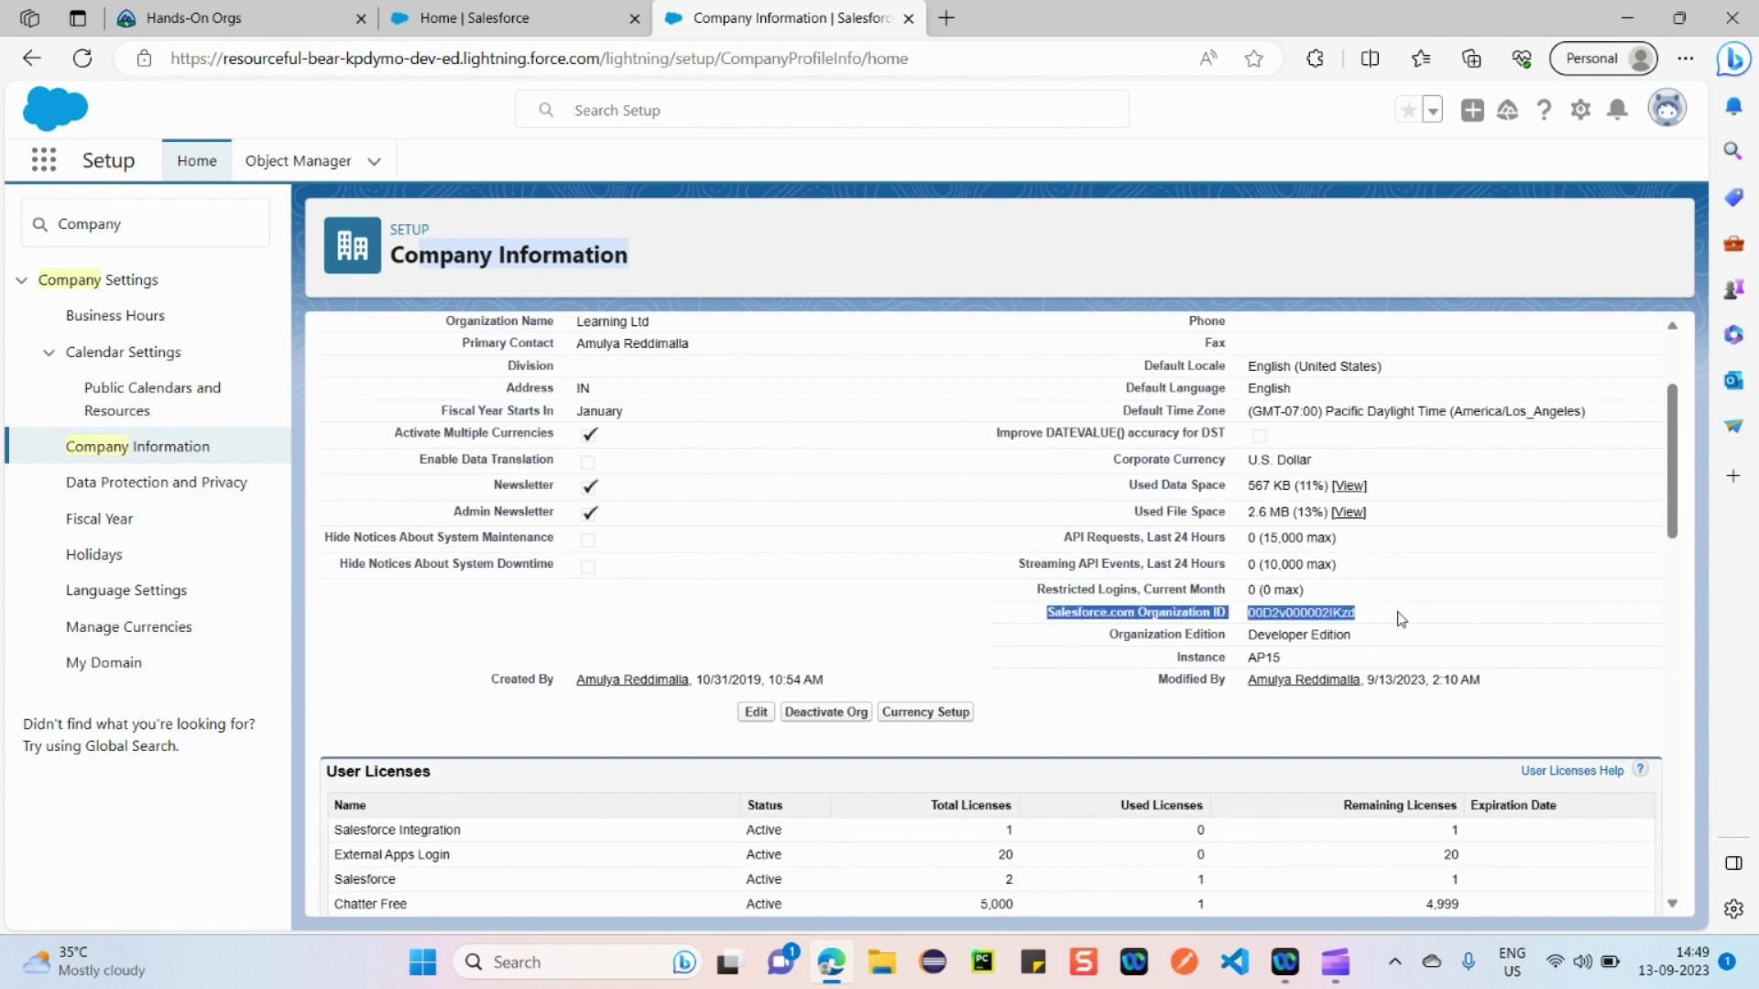
{"action": "left_click", "coordinate": [812, 629]}
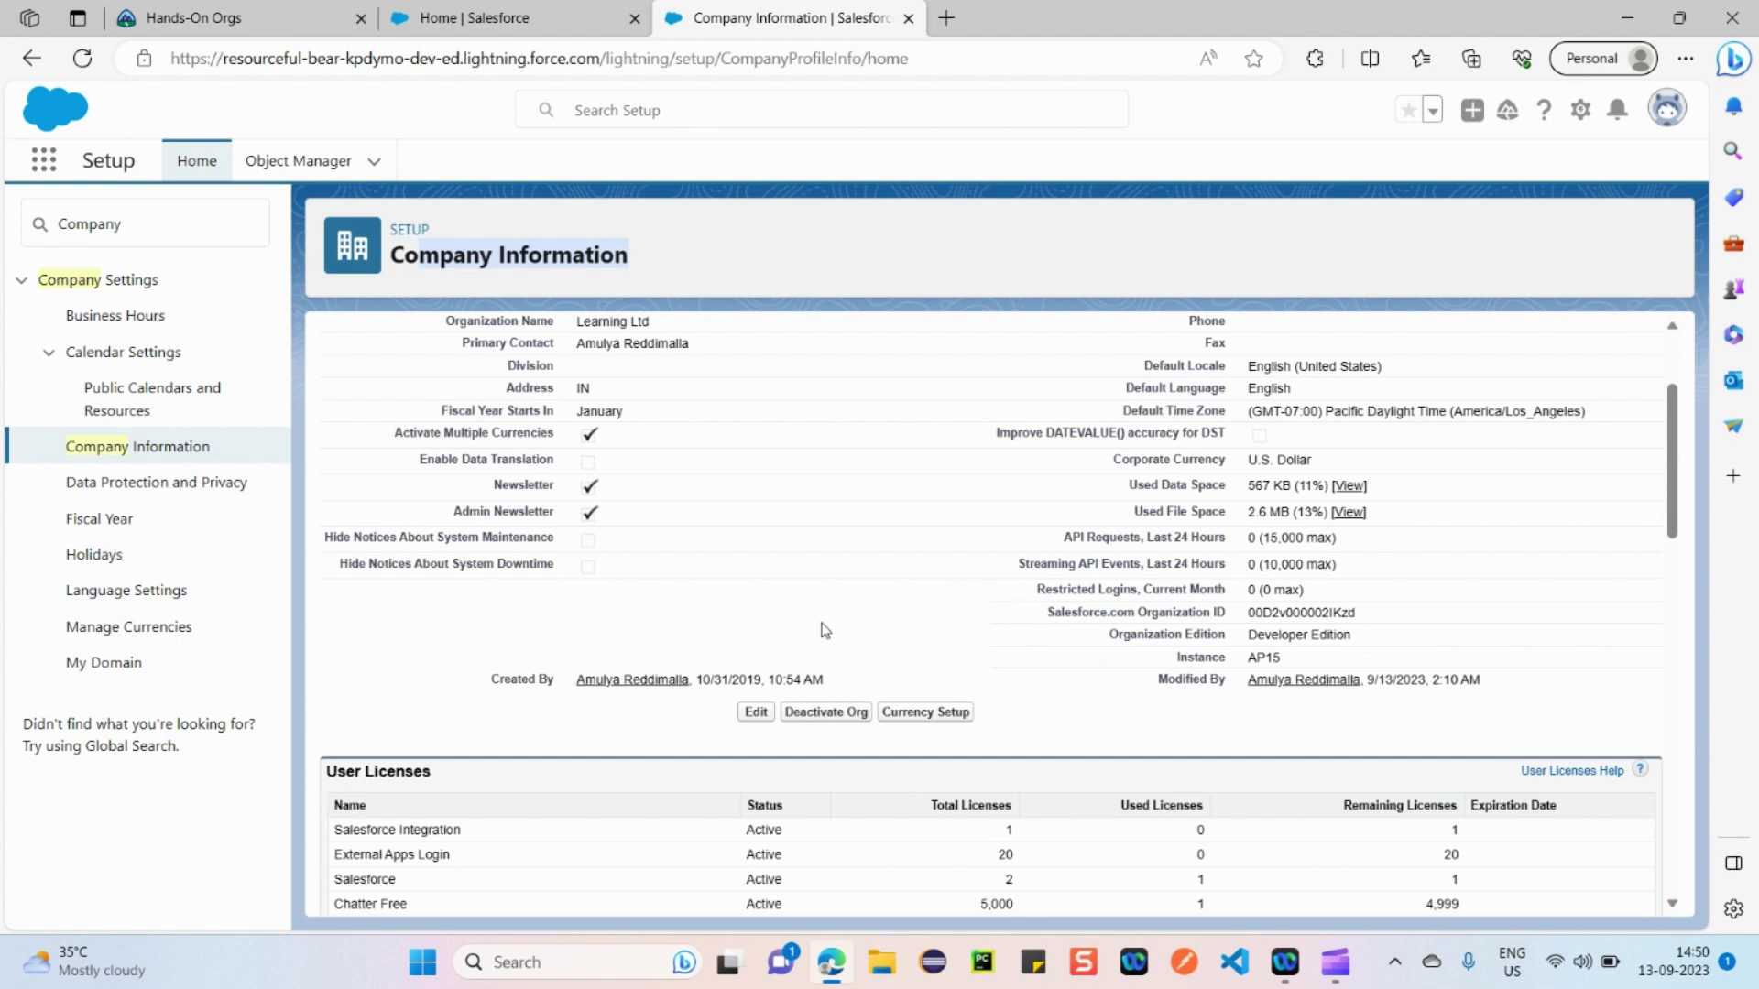
{"action": "left_click", "coordinate": [471, 255]}
{"action": "left_click_drag", "start_coordinate": [392, 255], "coordinate": [630, 257]}
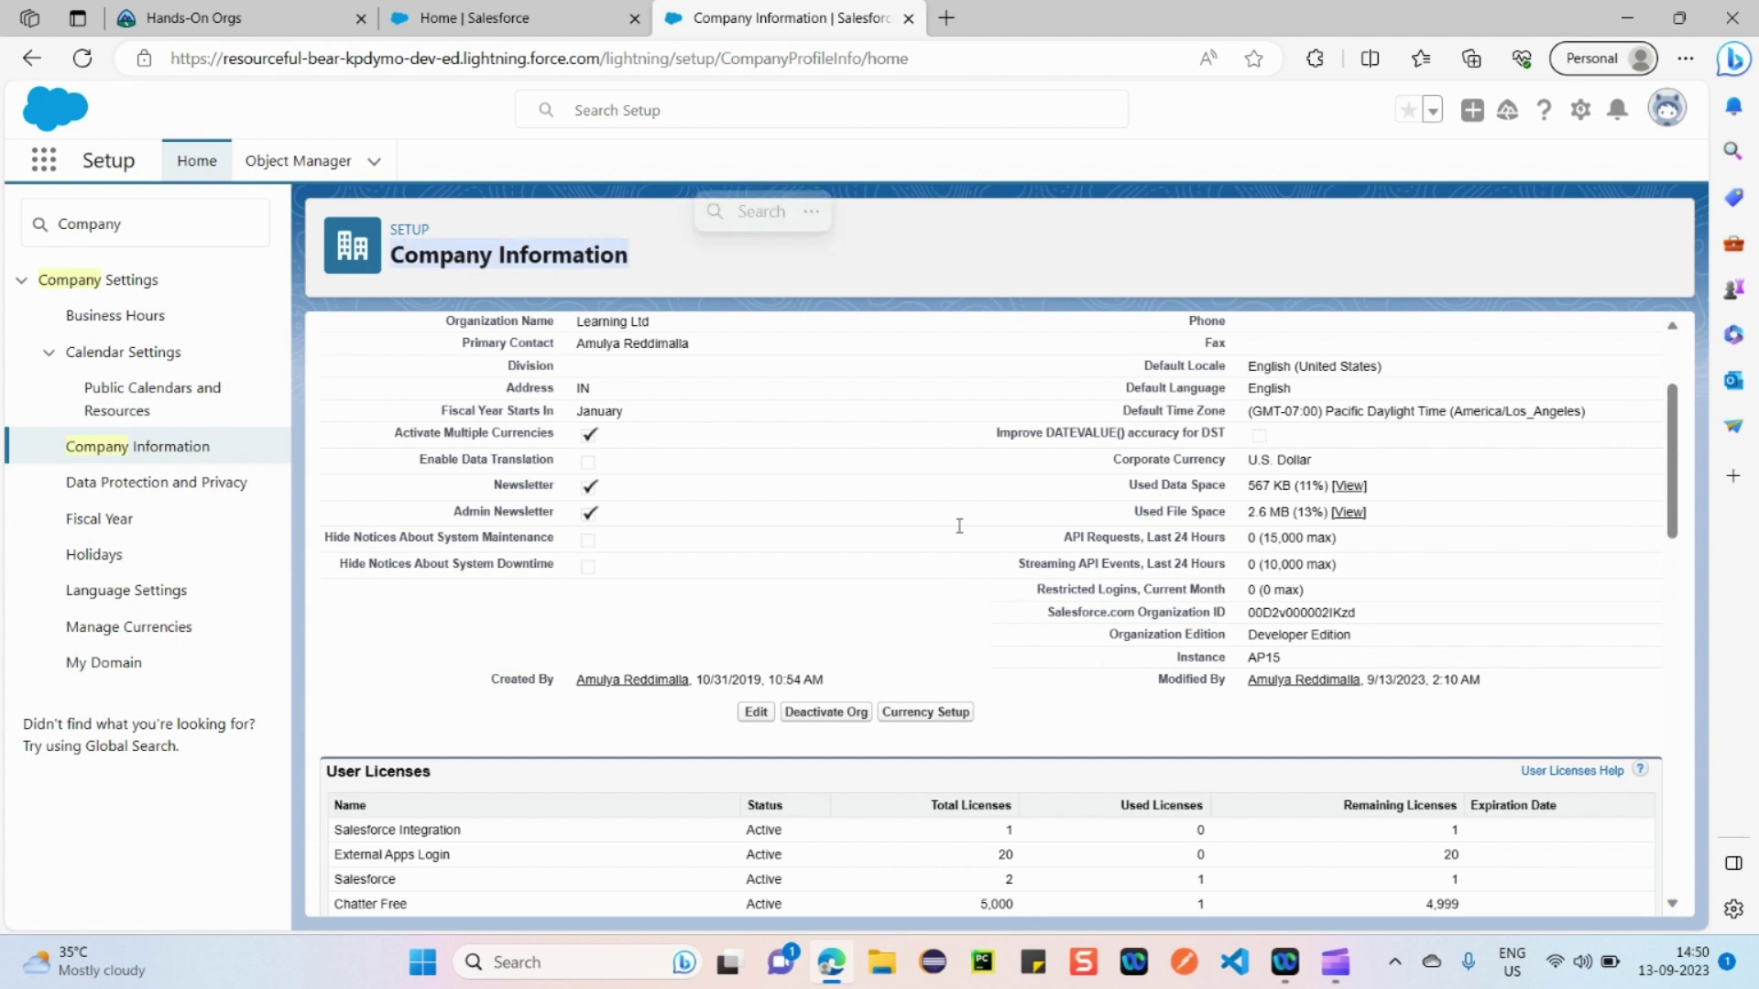
{"action": "left_click_drag", "start_coordinate": [1042, 617], "coordinate": [1329, 632]}
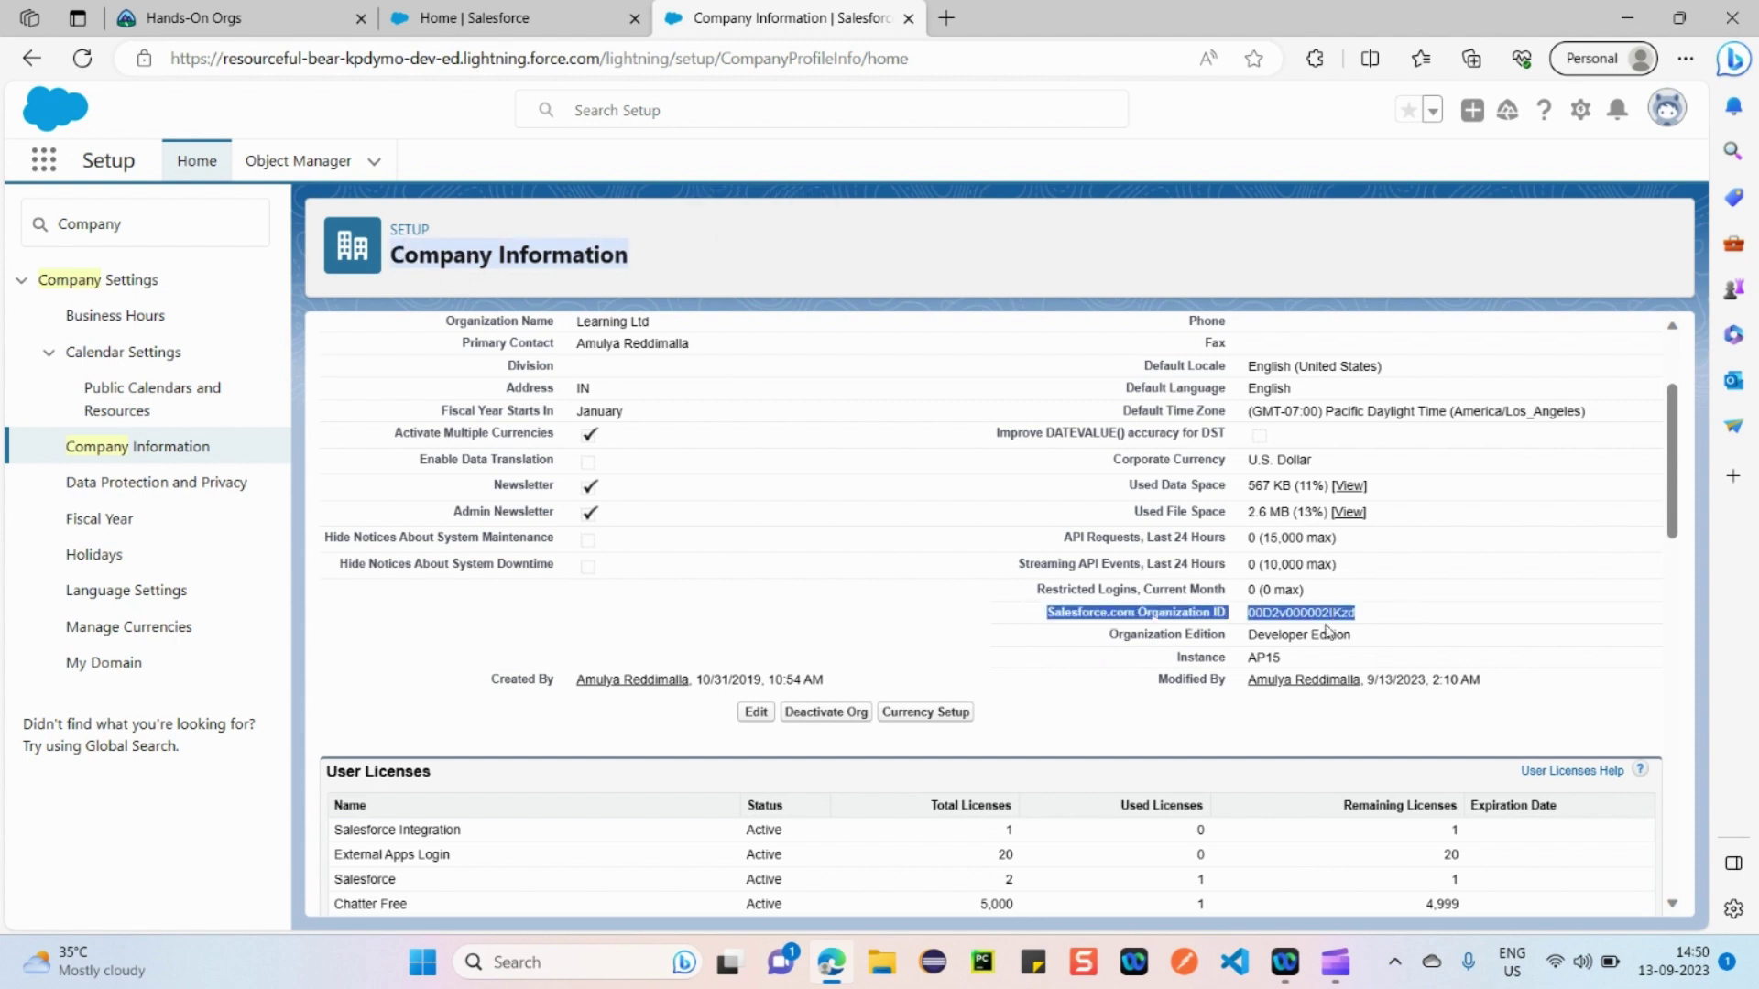
{"action": "left_click", "coordinate": [768, 613]}
{"action": "left_click_drag", "start_coordinate": [1108, 642], "coordinate": [1399, 642]}
{"action": "left_click", "coordinate": [812, 631]}
{"action": "left_click_drag", "start_coordinate": [1119, 634], "coordinate": [1397, 637]}
{"action": "left_click", "coordinate": [795, 611]}
Look through the User Licenses table, checking the license names and the total, used and remaining license columns
{"action": "scroll", "coordinate": [795, 610], "scroll_direction": "down", "scroll_amount": 1}
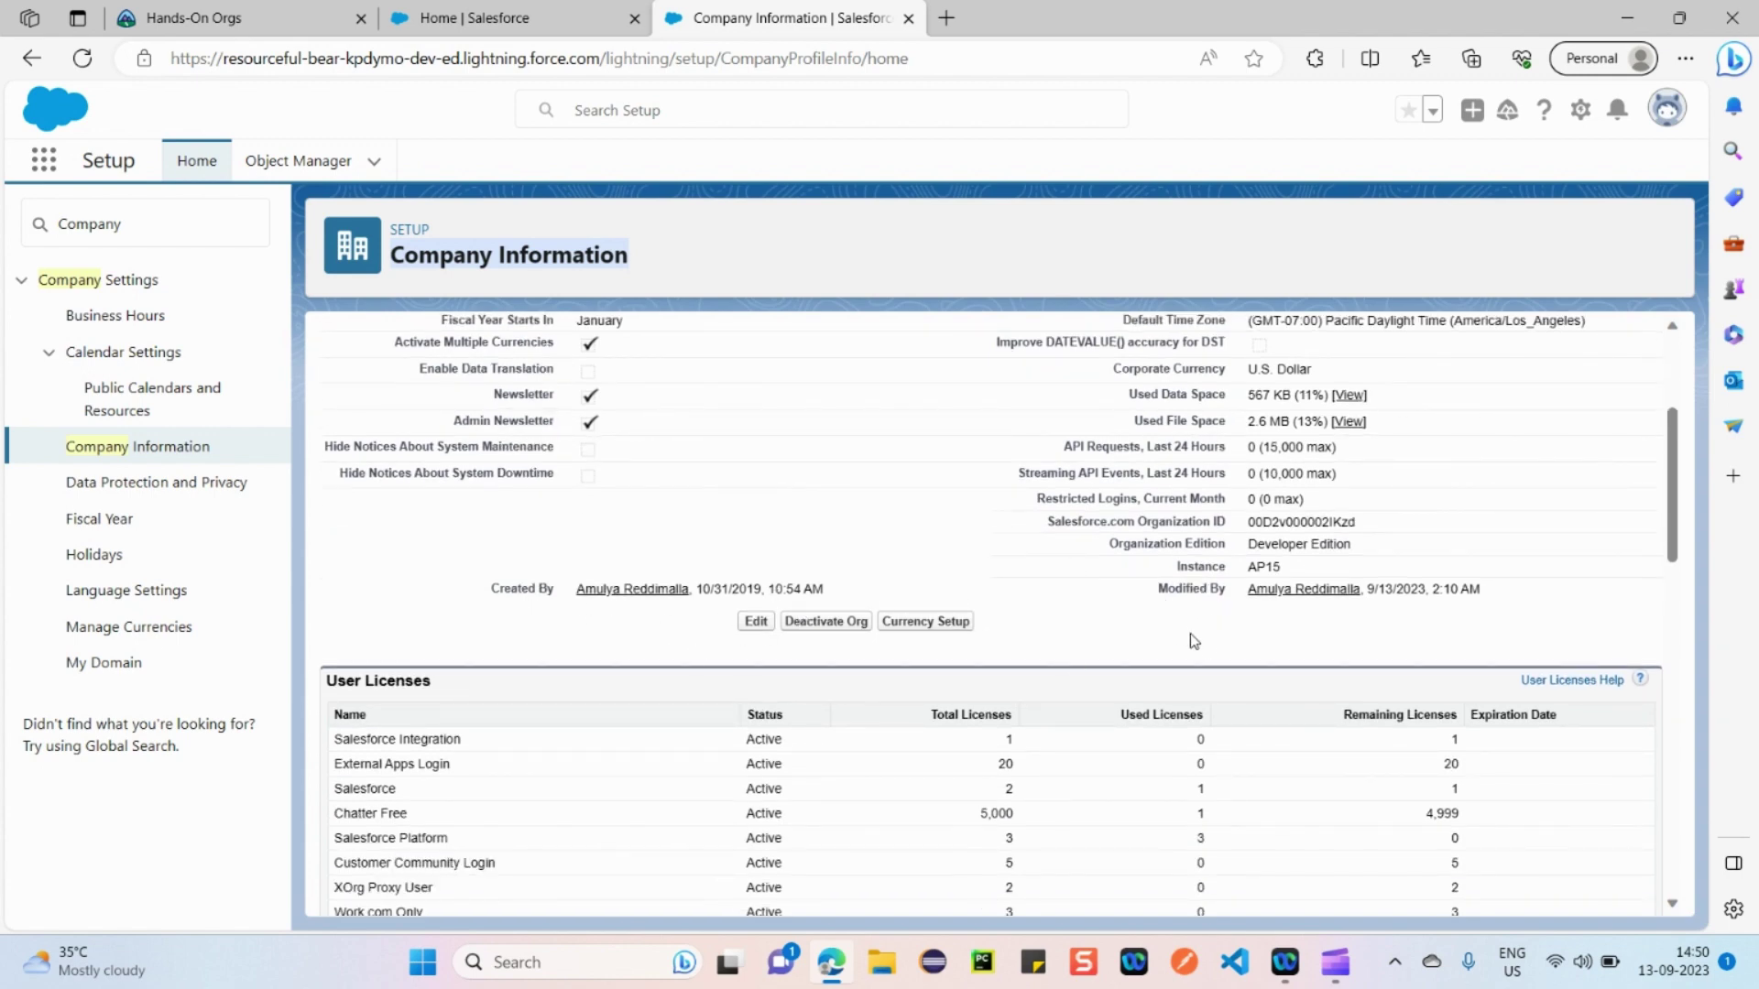
{"action": "scroll", "coordinate": [1181, 625], "scroll_direction": "down", "scroll_amount": 1}
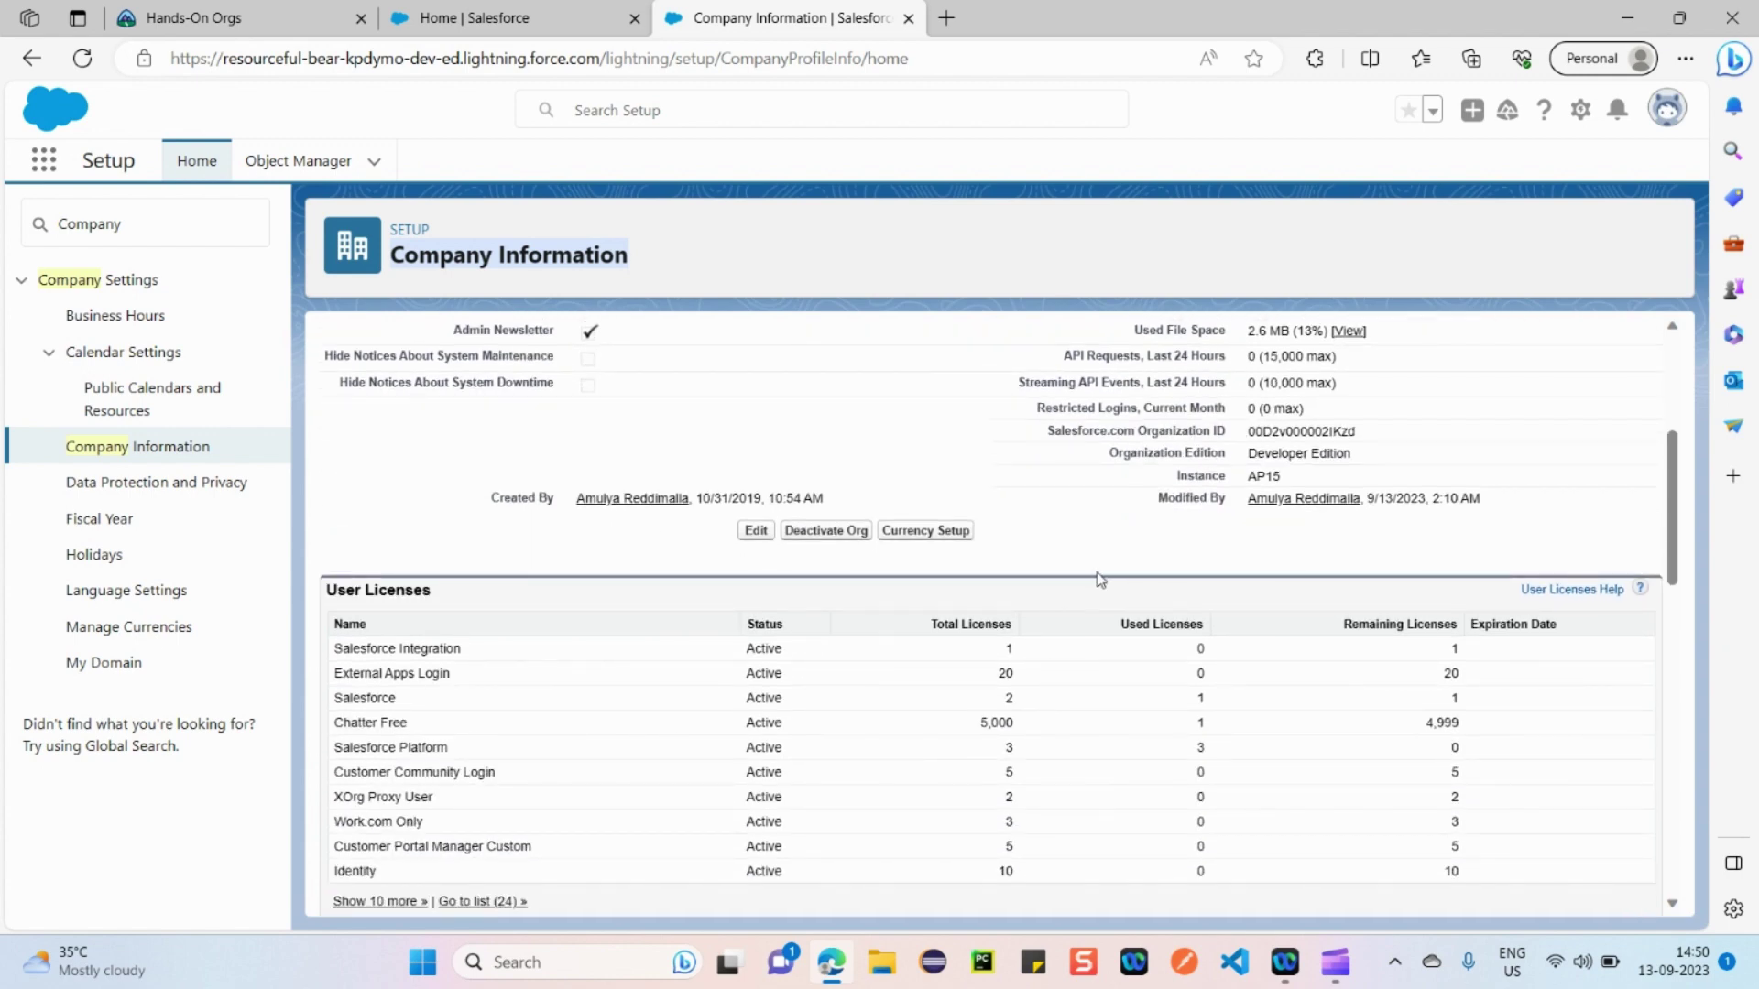
{"action": "scroll", "coordinate": [627, 506], "scroll_direction": "up", "scroll_amount": 2}
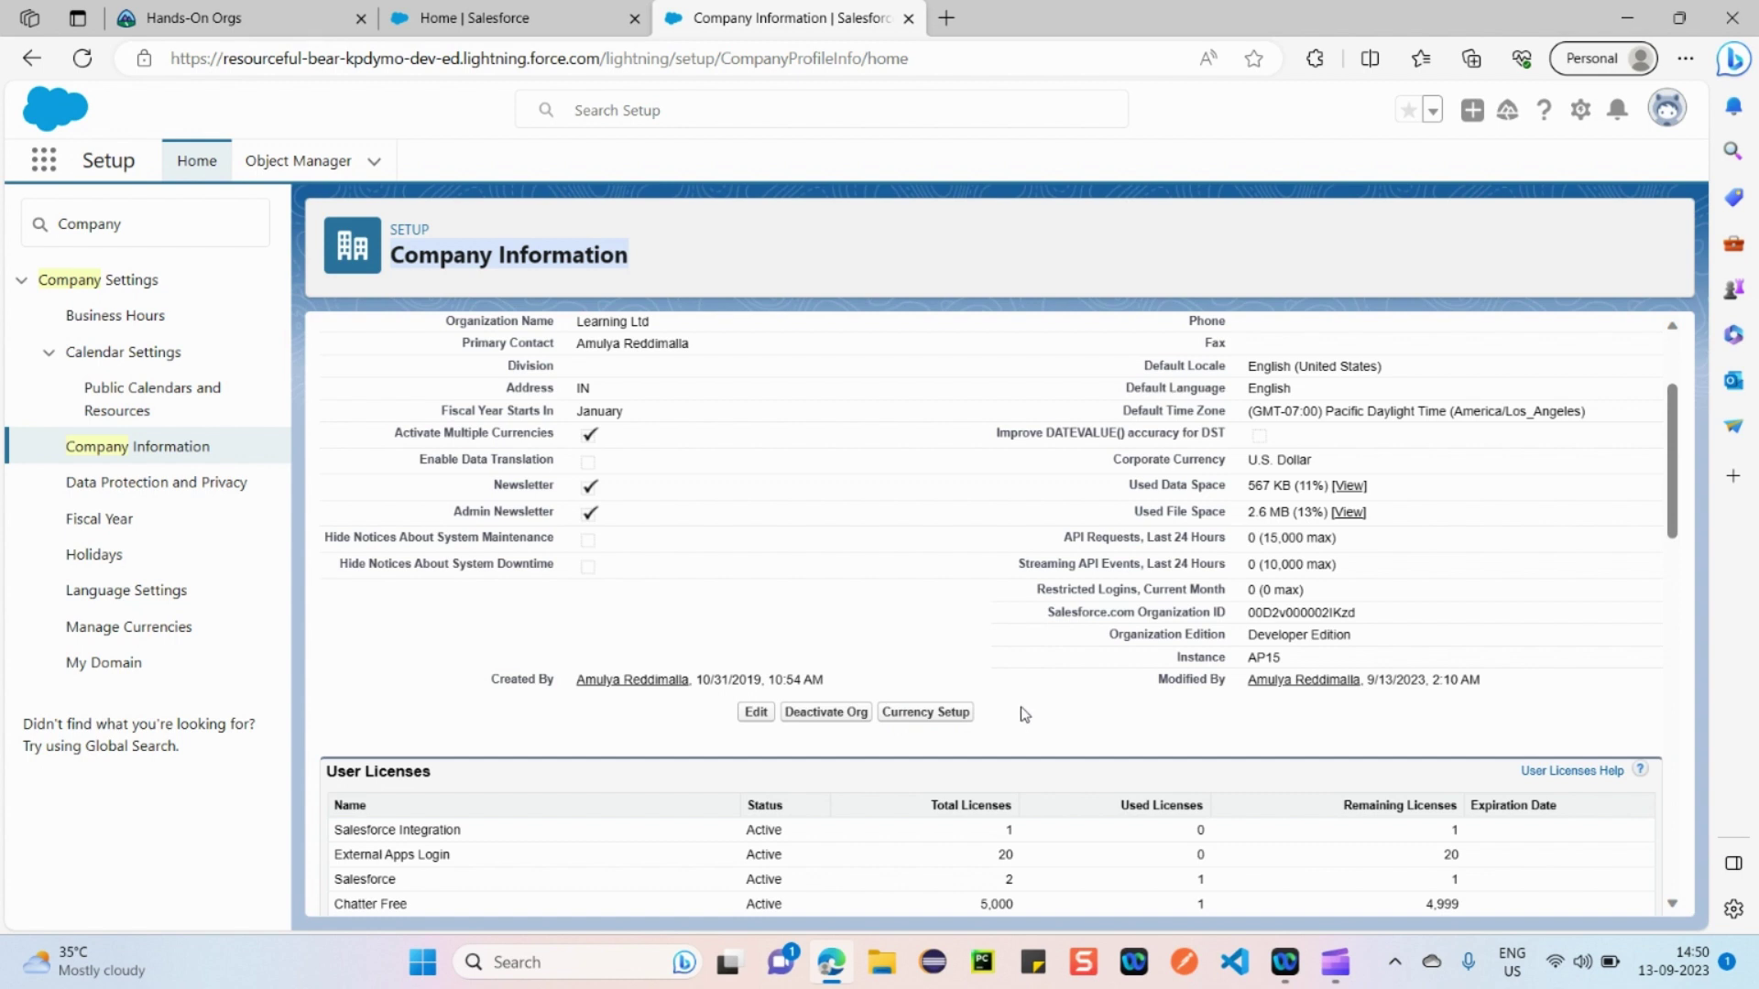
{"action": "left_click", "coordinate": [672, 256]}
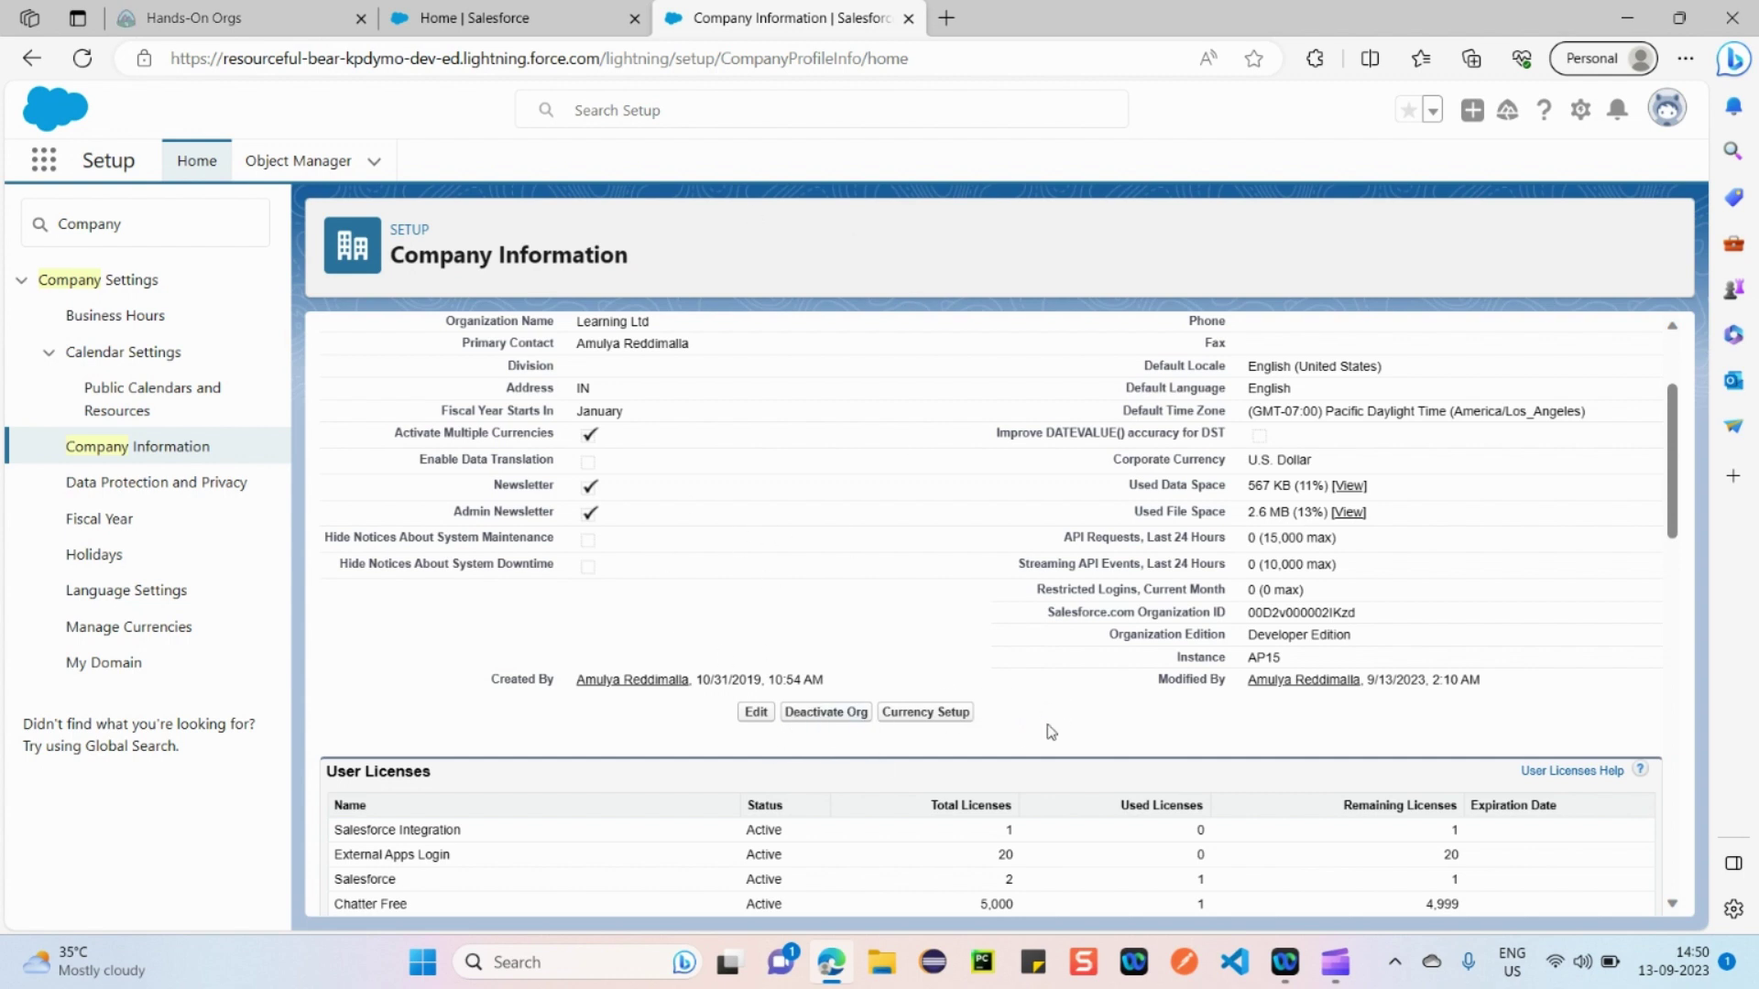
{"action": "scroll", "coordinate": [1050, 724], "scroll_direction": "down", "scroll_amount": 2}
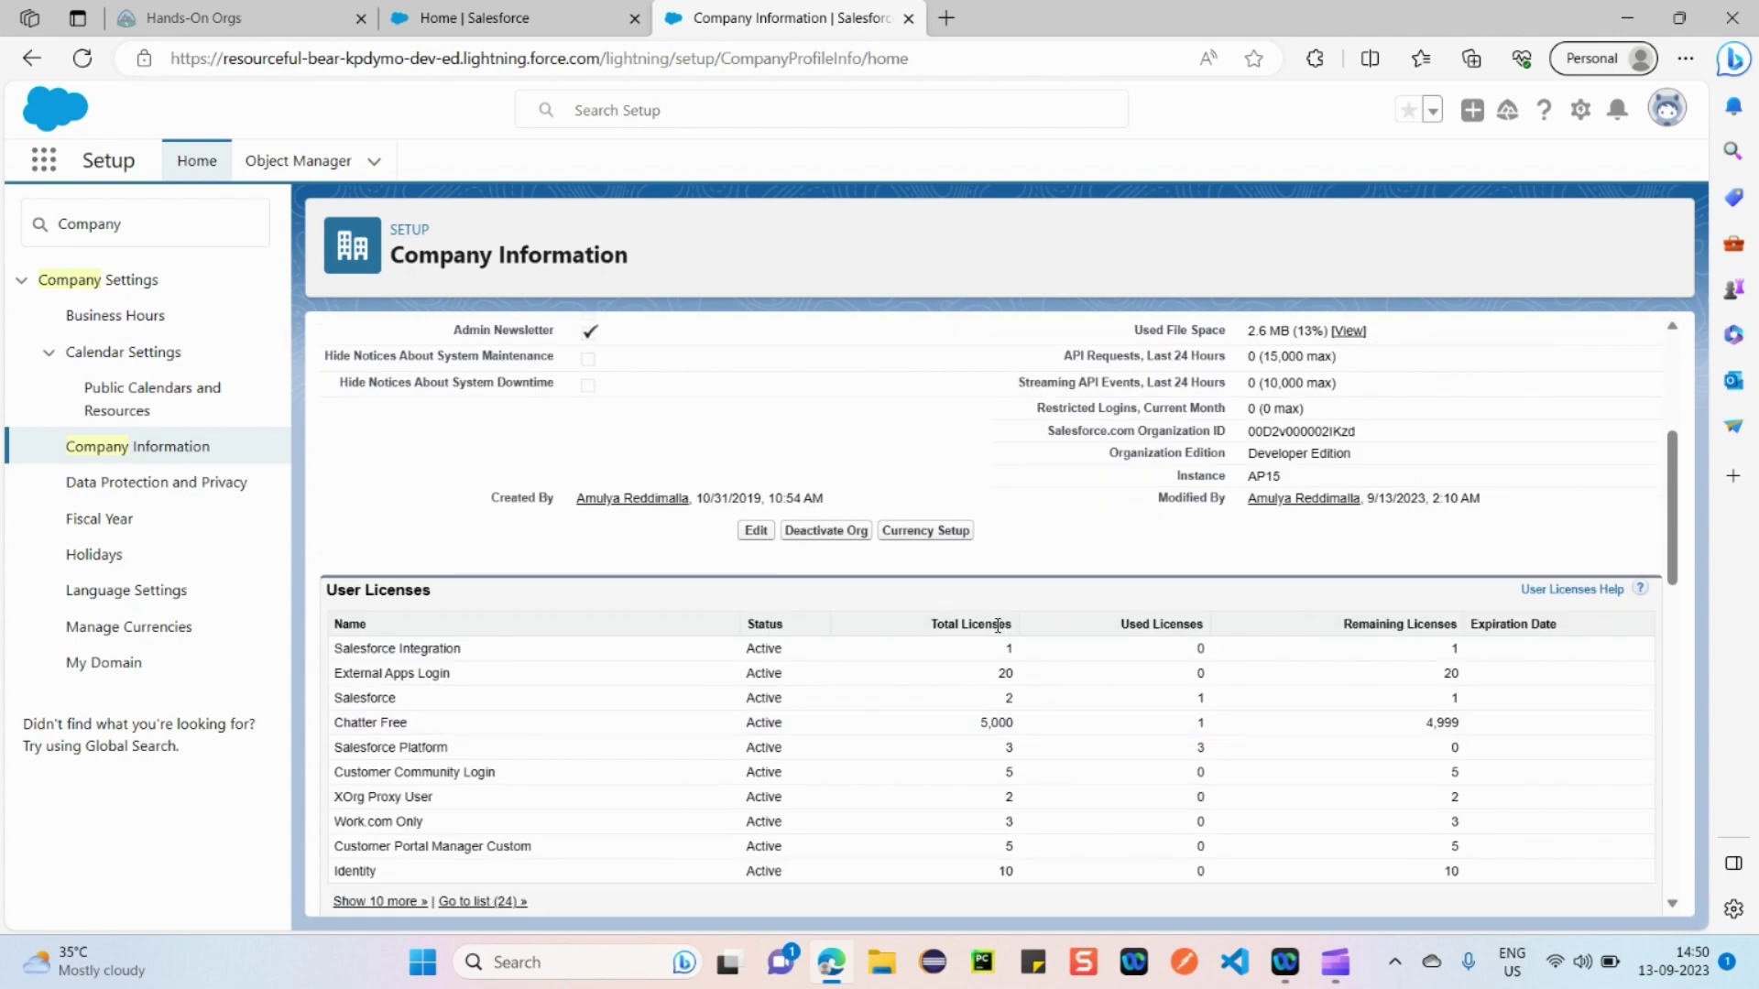
{"action": "scroll", "coordinate": [595, 556], "scroll_direction": "down", "scroll_amount": 1}
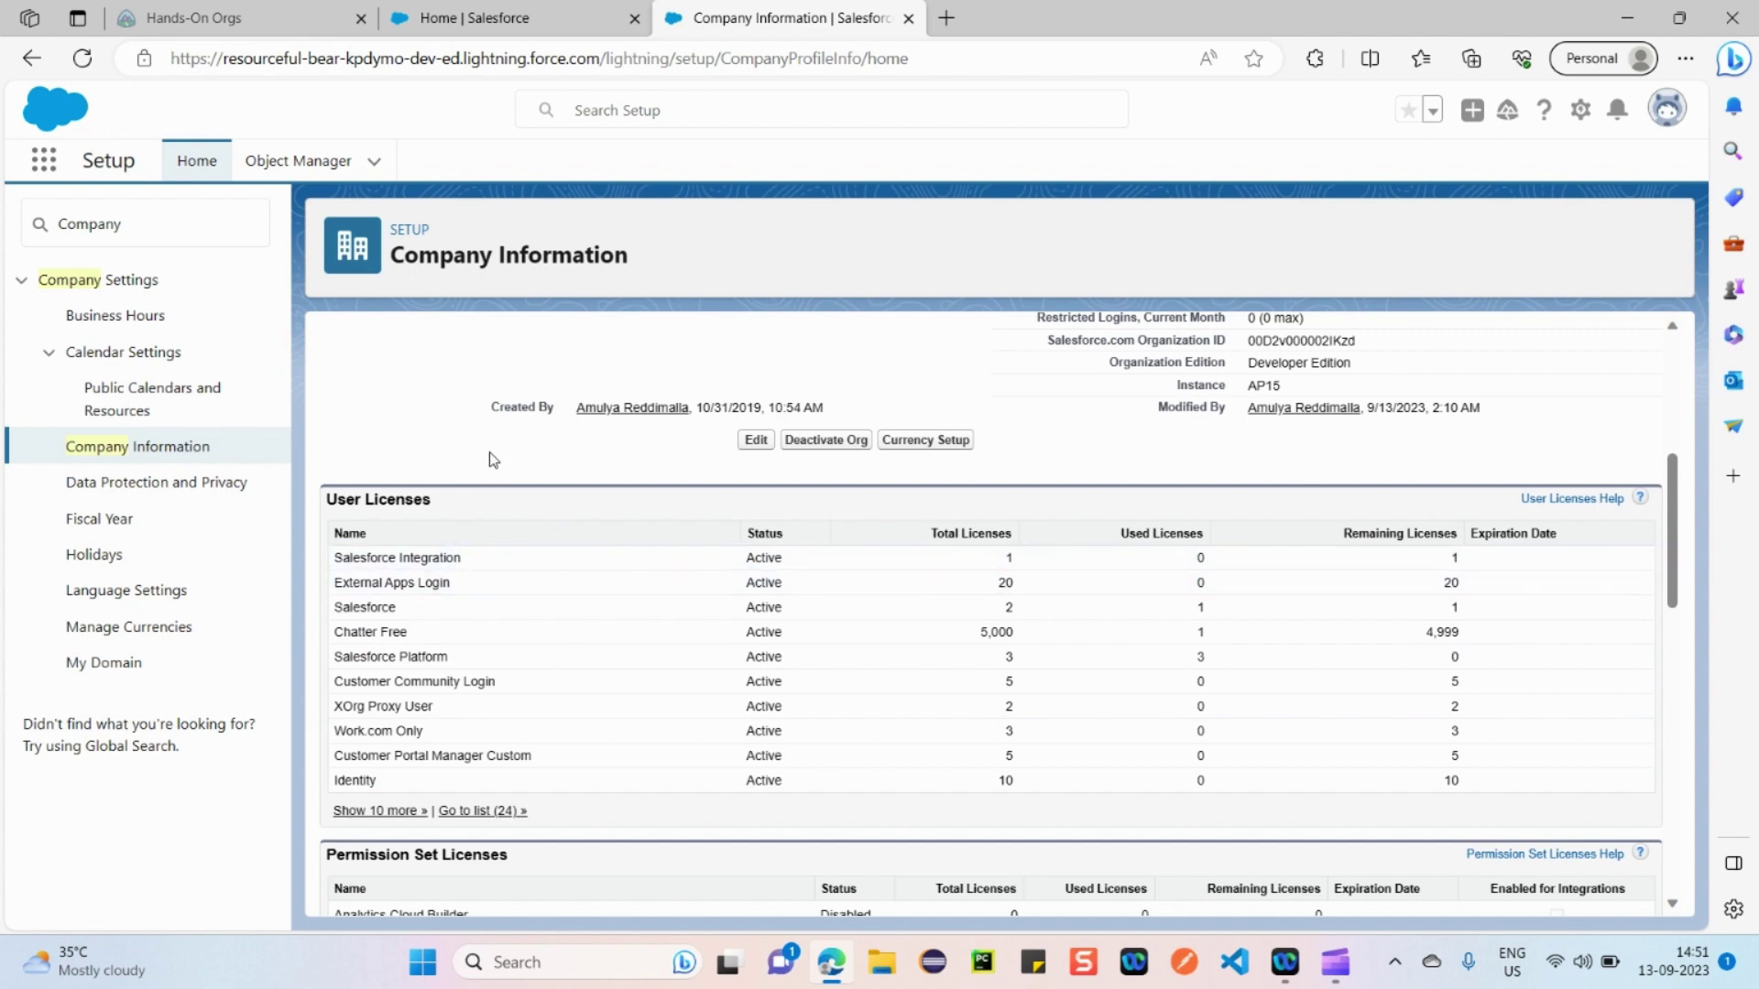
{"action": "left_click_drag", "start_coordinate": [337, 557], "coordinate": [378, 783]}
{"action": "left_click", "coordinate": [412, 427]}
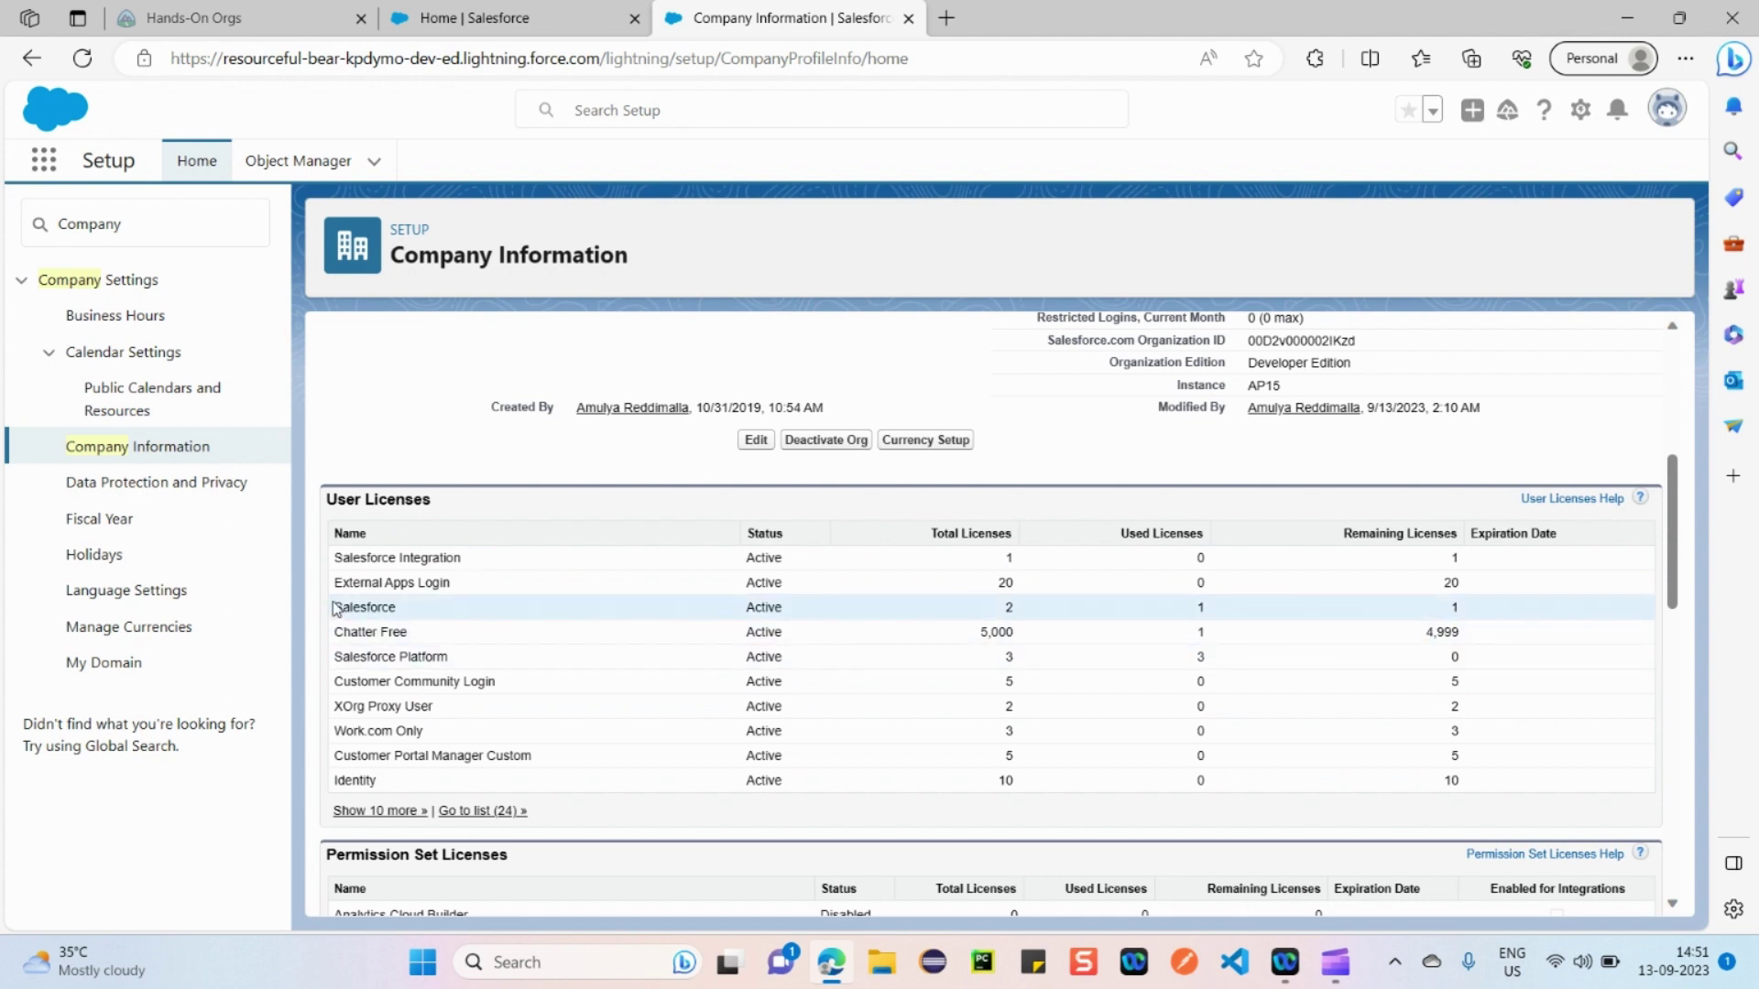
Examine the total, used and remaining license figures for the Salesforce entry in the User Licenses table
{"action": "double_click", "coordinate": [365, 607]}
{"action": "double_click", "coordinate": [1009, 607]}
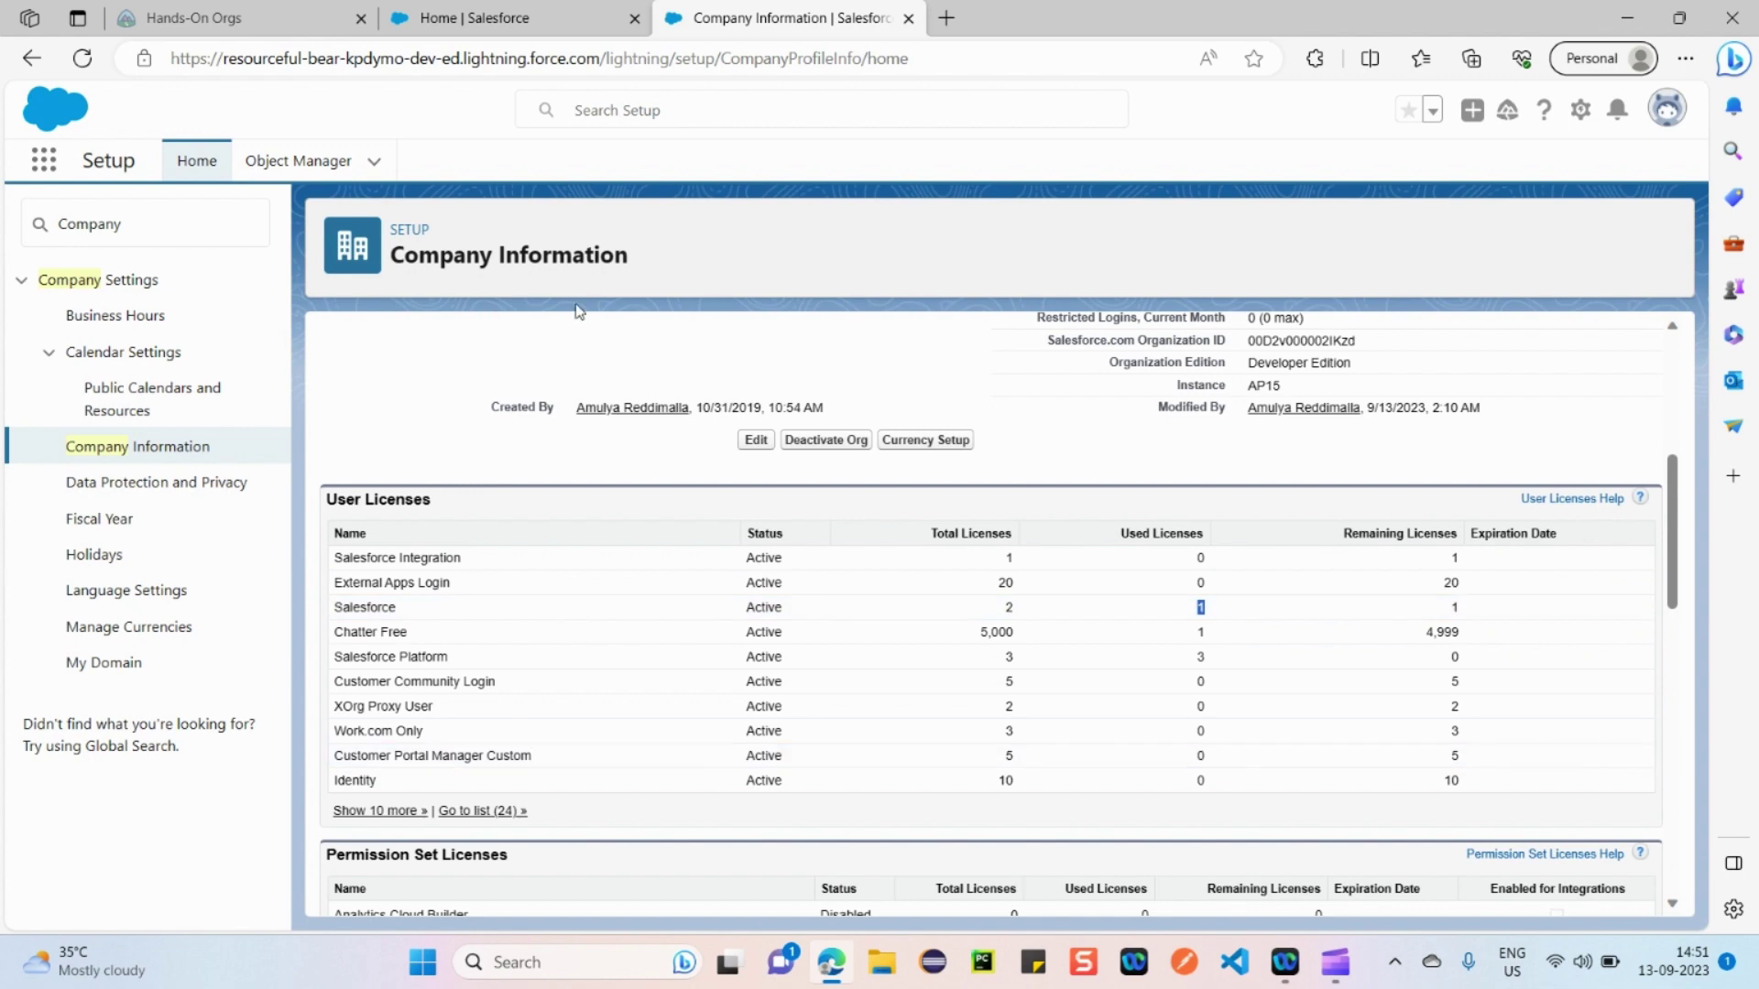
{"action": "scroll", "coordinate": [790, 557], "scroll_direction": "up", "scroll_amount": 5}
{"action": "scroll", "coordinate": [734, 691], "scroll_direction": "down", "scroll_amount": 5}
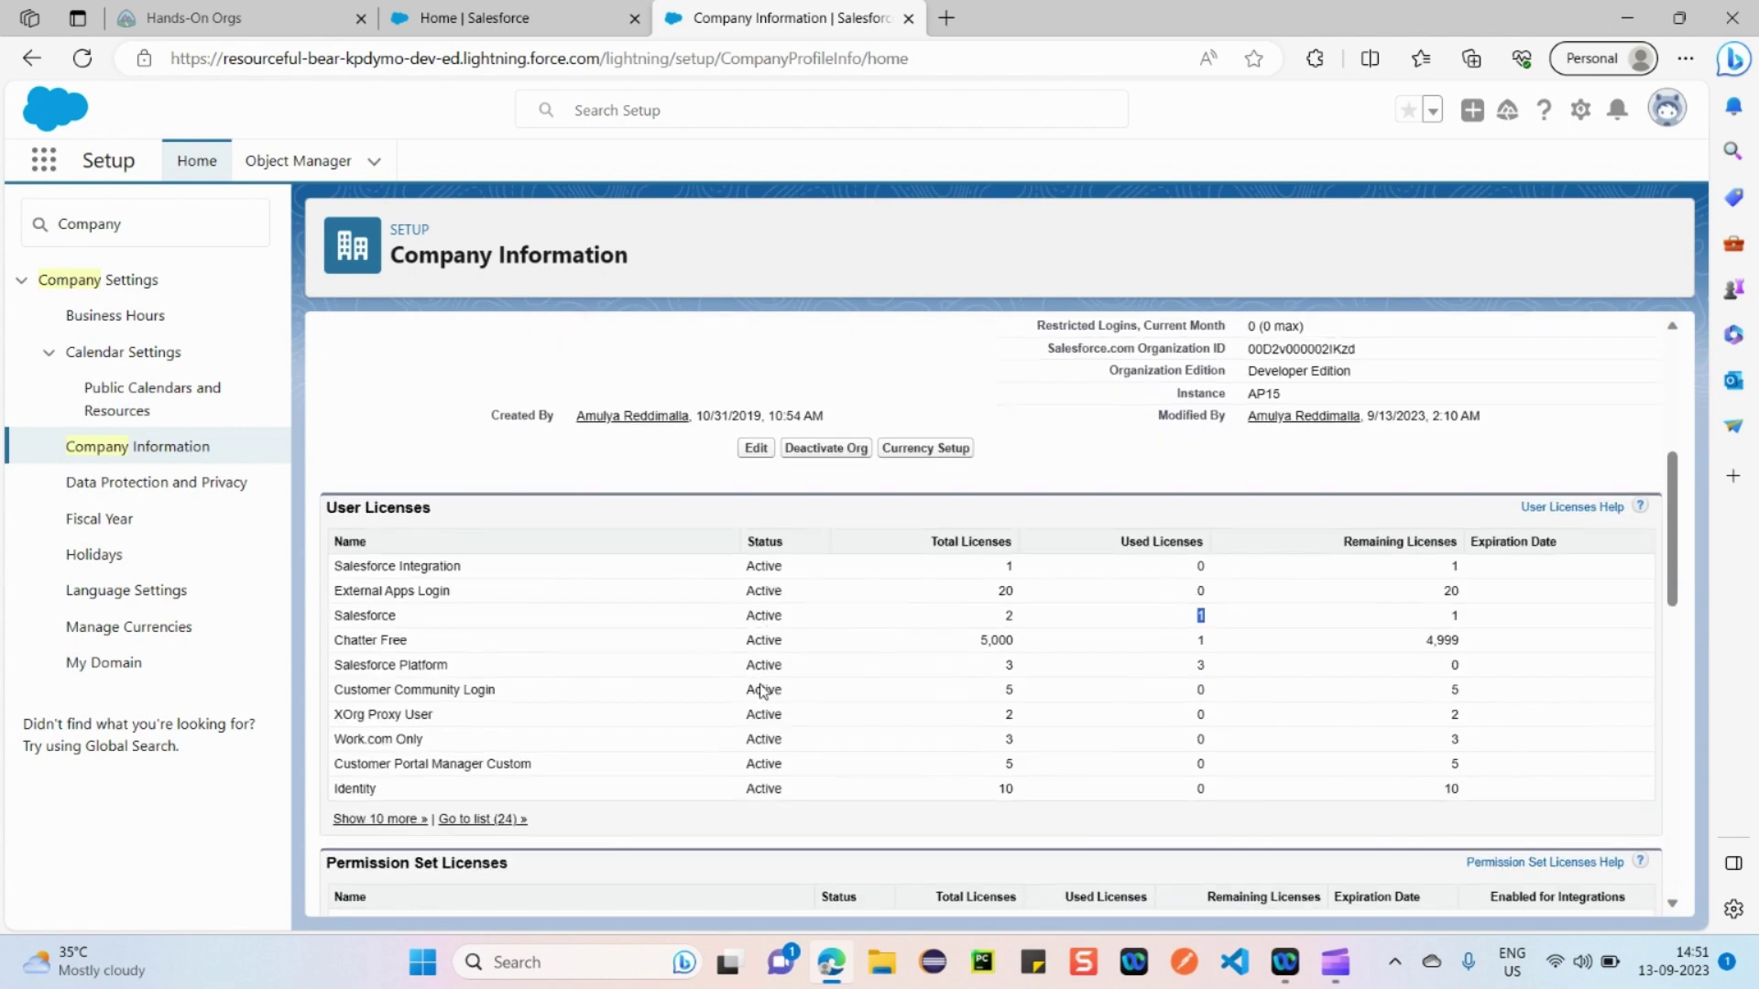
{"action": "left_click_drag", "start_coordinate": [1004, 609], "coordinate": [1256, 612]}
{"action": "left_click", "coordinate": [1046, 472]}
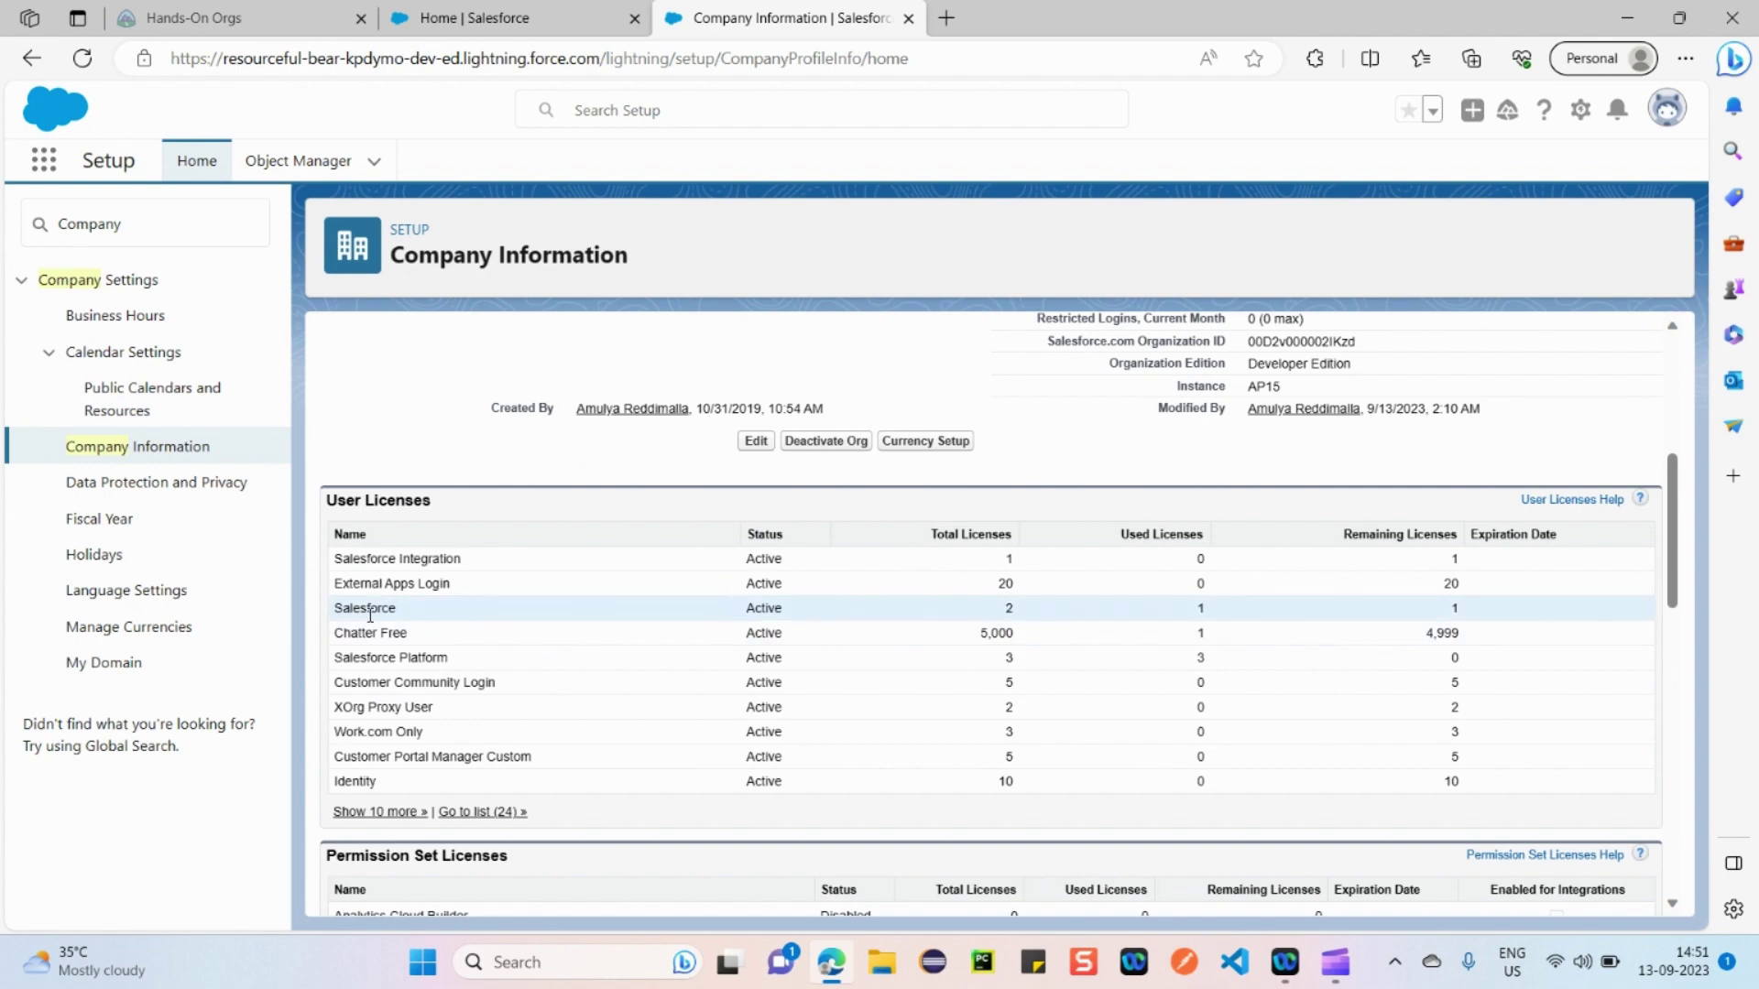
{"action": "left_click_drag", "start_coordinate": [407, 612], "coordinate": [327, 611]}
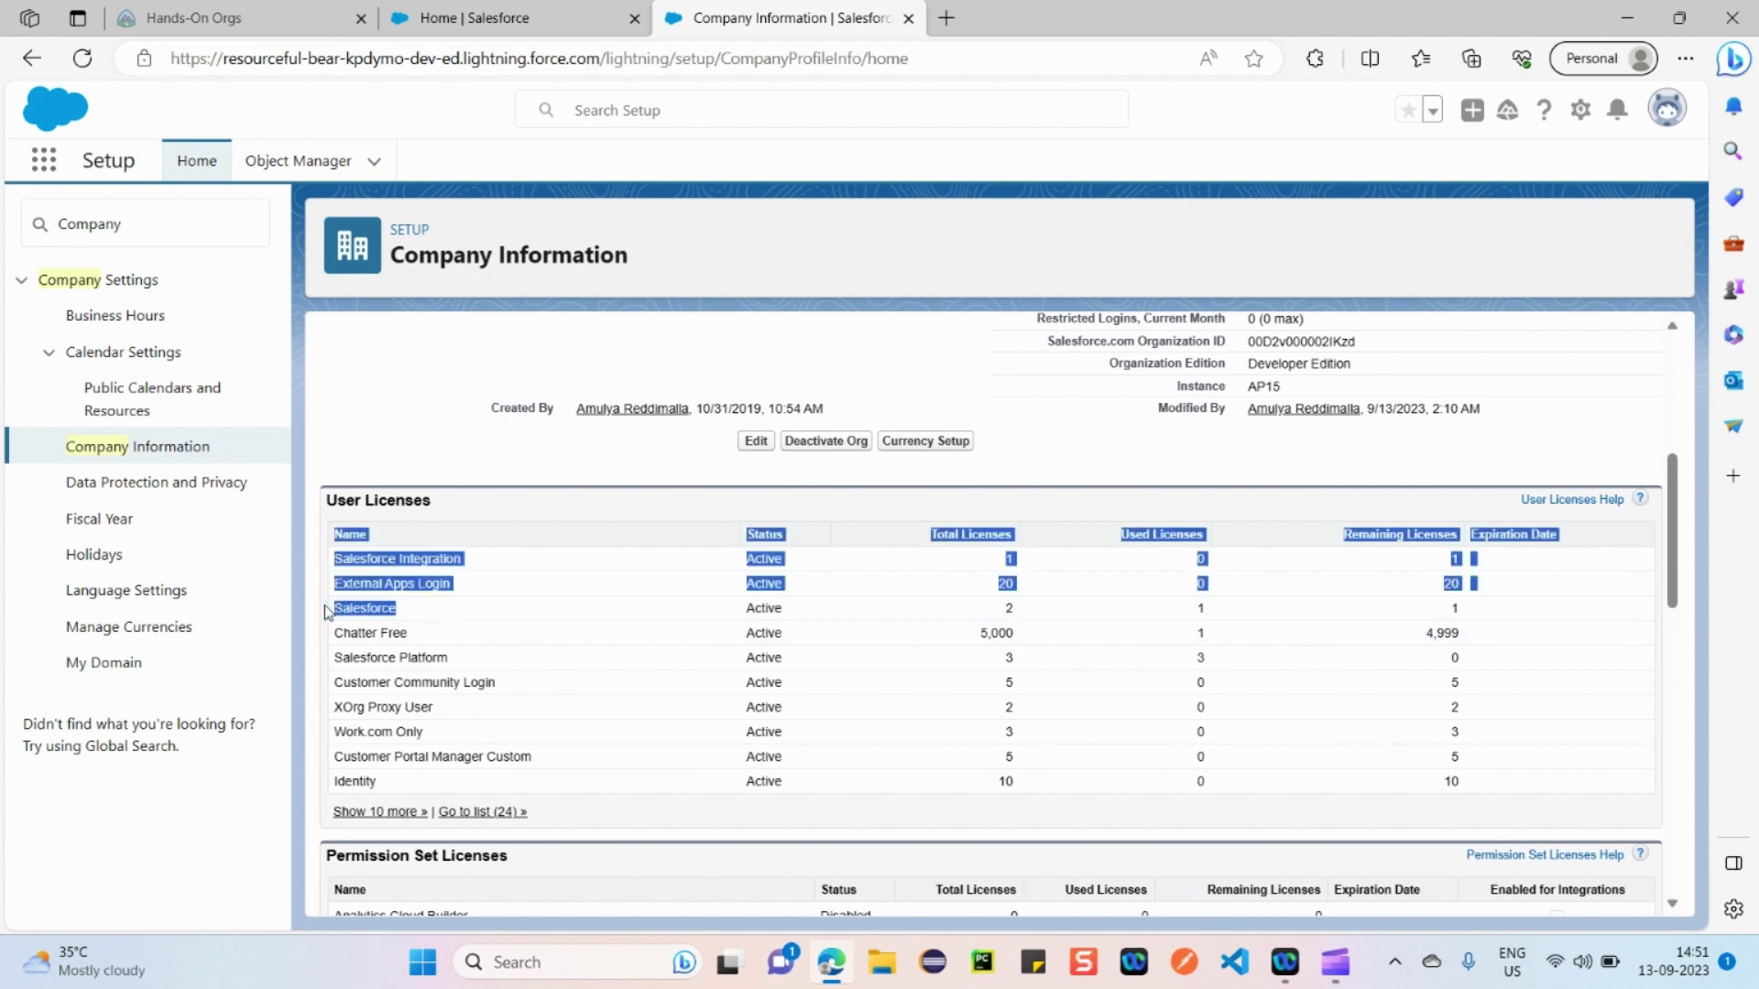
{"action": "left_click", "coordinate": [646, 458]}
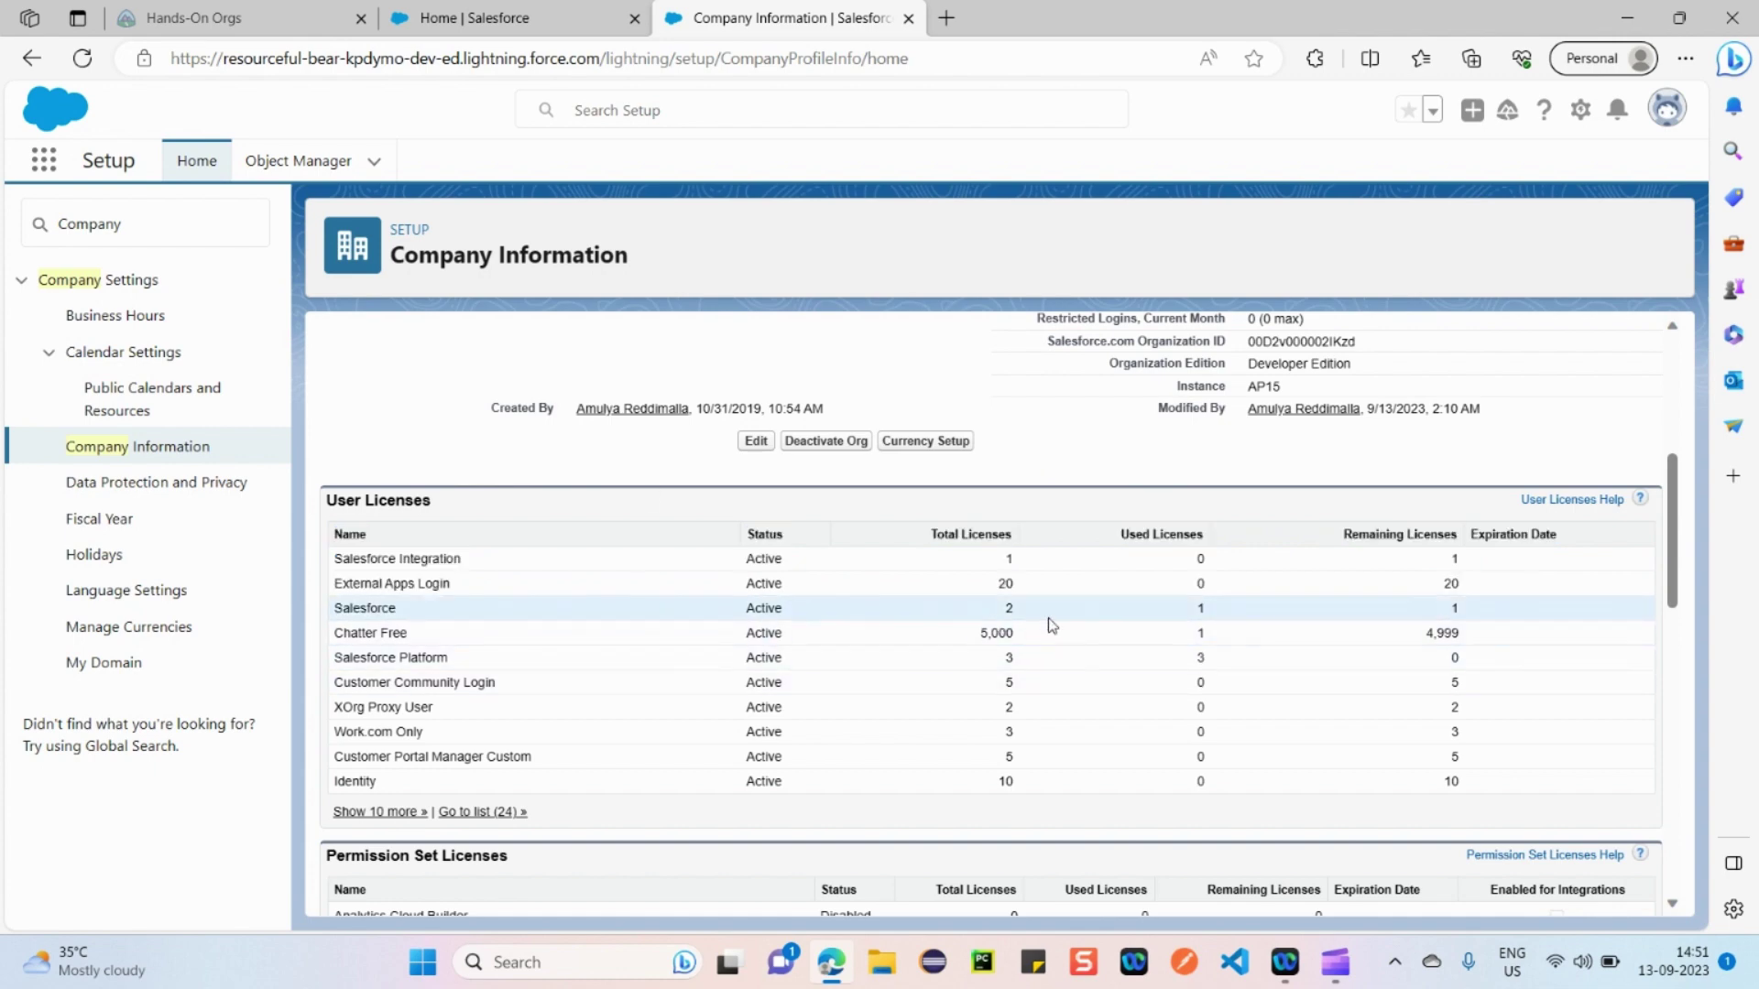
{"action": "double_click", "coordinate": [1200, 609]}
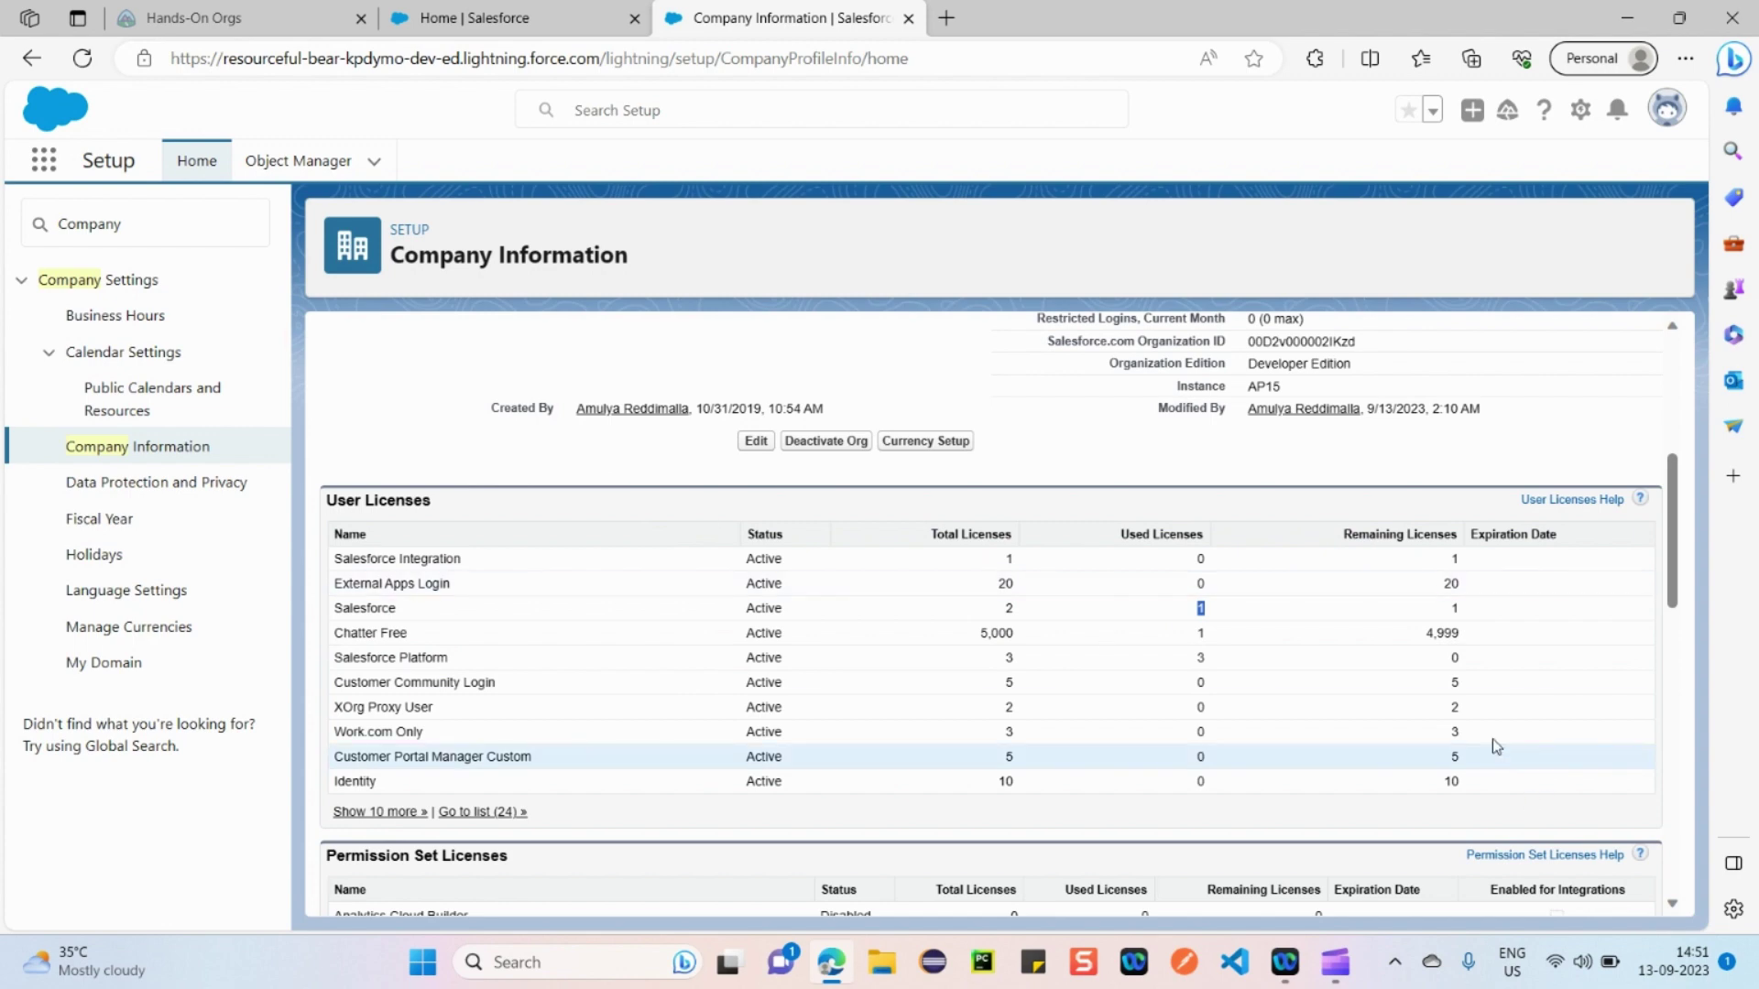
{"action": "left_click", "coordinate": [410, 454]}
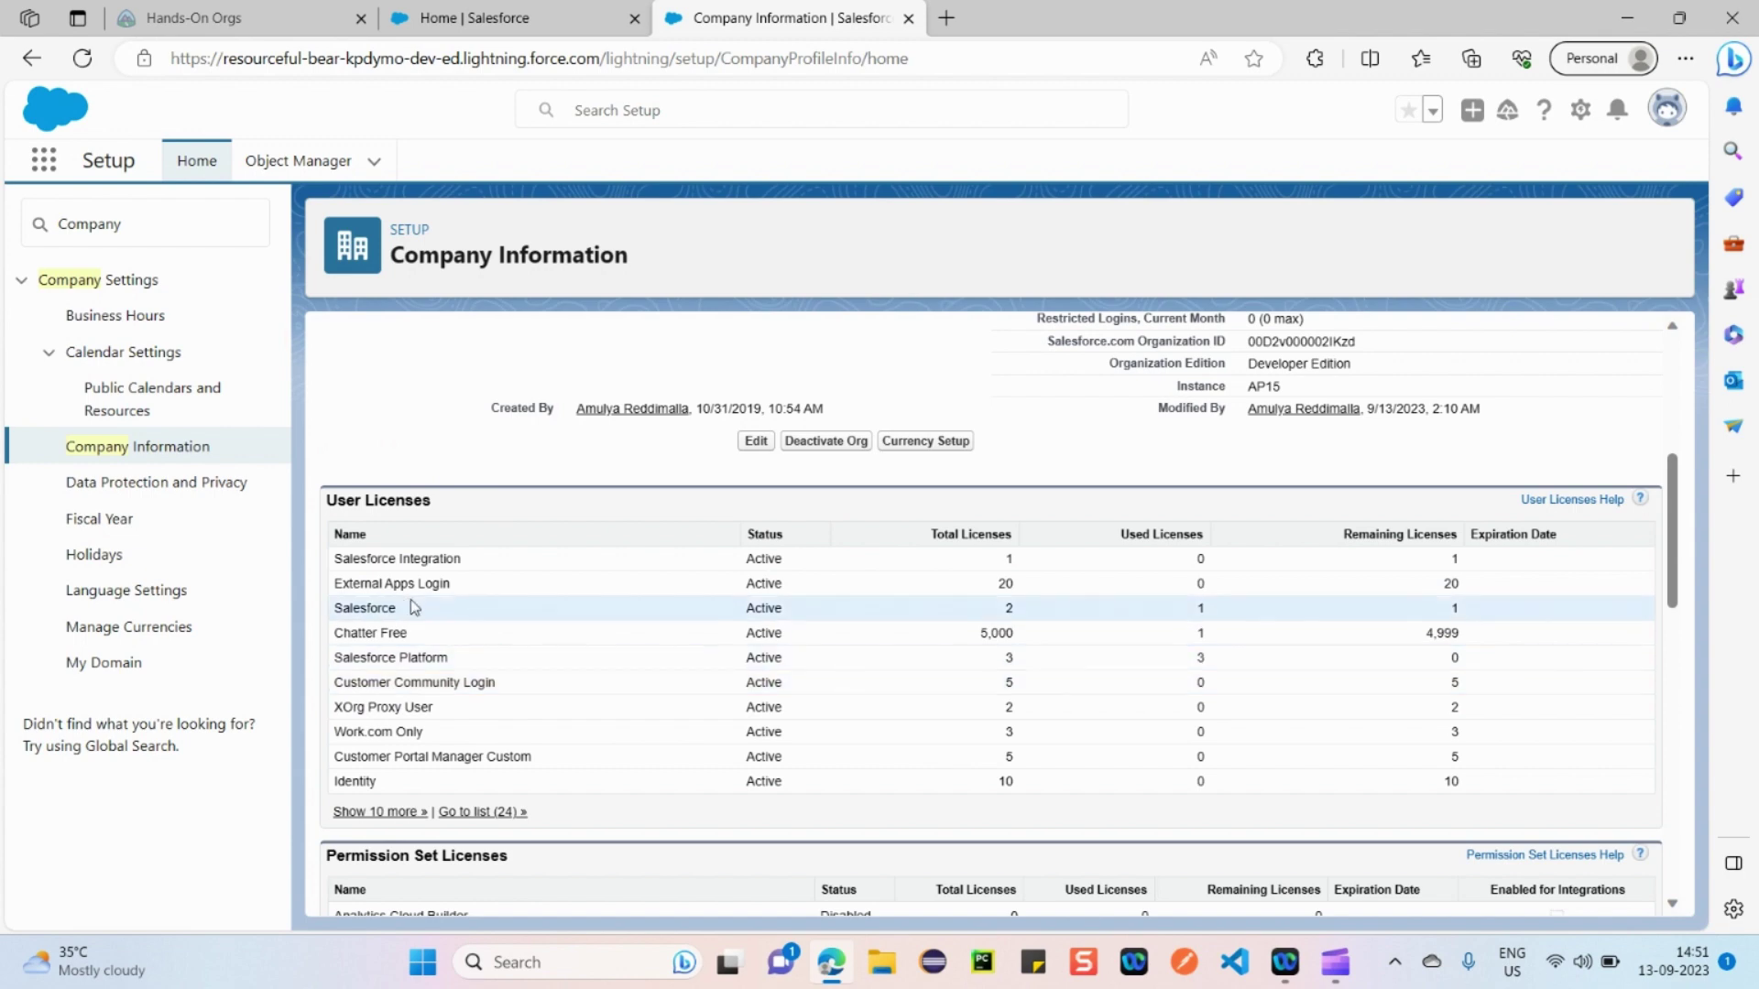
Look over the Salesforce license and the user licenses listed from Salesforce Platform through XOrg Proxy User
{"action": "left_click_drag", "start_coordinate": [401, 609], "coordinate": [563, 456]}
{"action": "left_click", "coordinate": [562, 454]}
{"action": "left_click_drag", "start_coordinate": [337, 656], "coordinate": [486, 719]}
{"action": "left_click", "coordinate": [483, 451]}
Review the Permission Set Licenses and Feature Licenses tables on the Company Information page
{"action": "scroll", "coordinate": [598, 626], "scroll_direction": "down", "scroll_amount": 5}
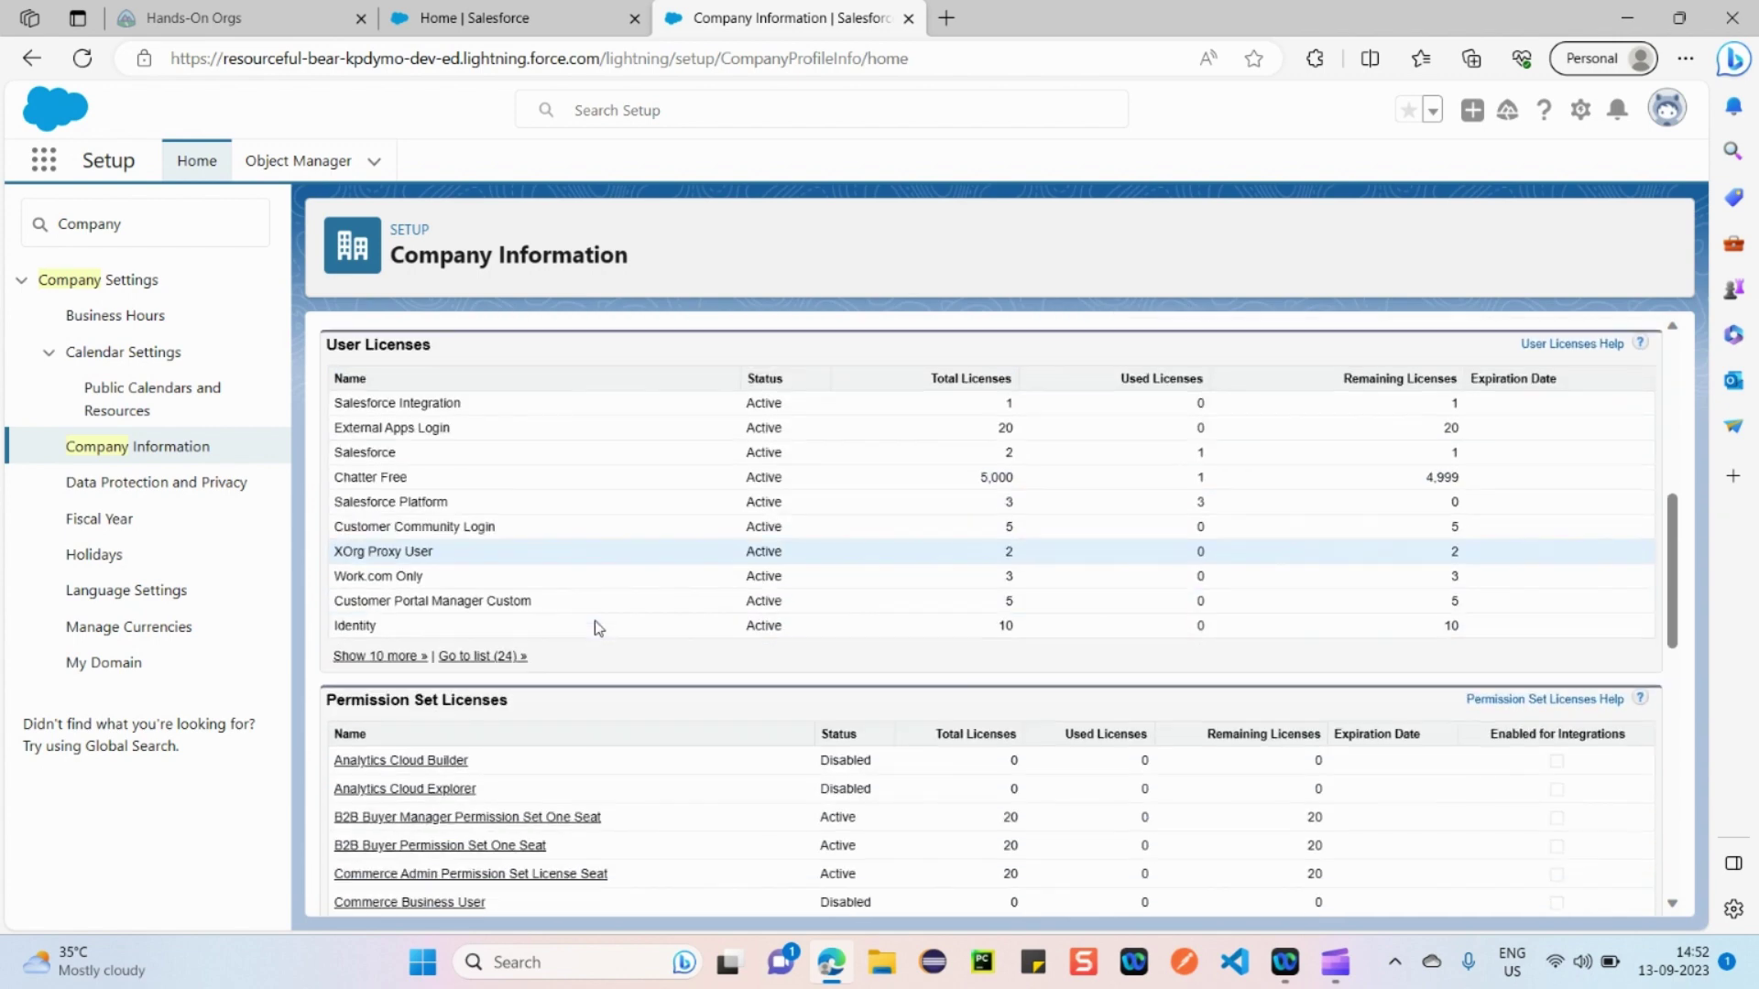
{"action": "left_click_drag", "start_coordinate": [326, 403], "coordinate": [531, 408]}
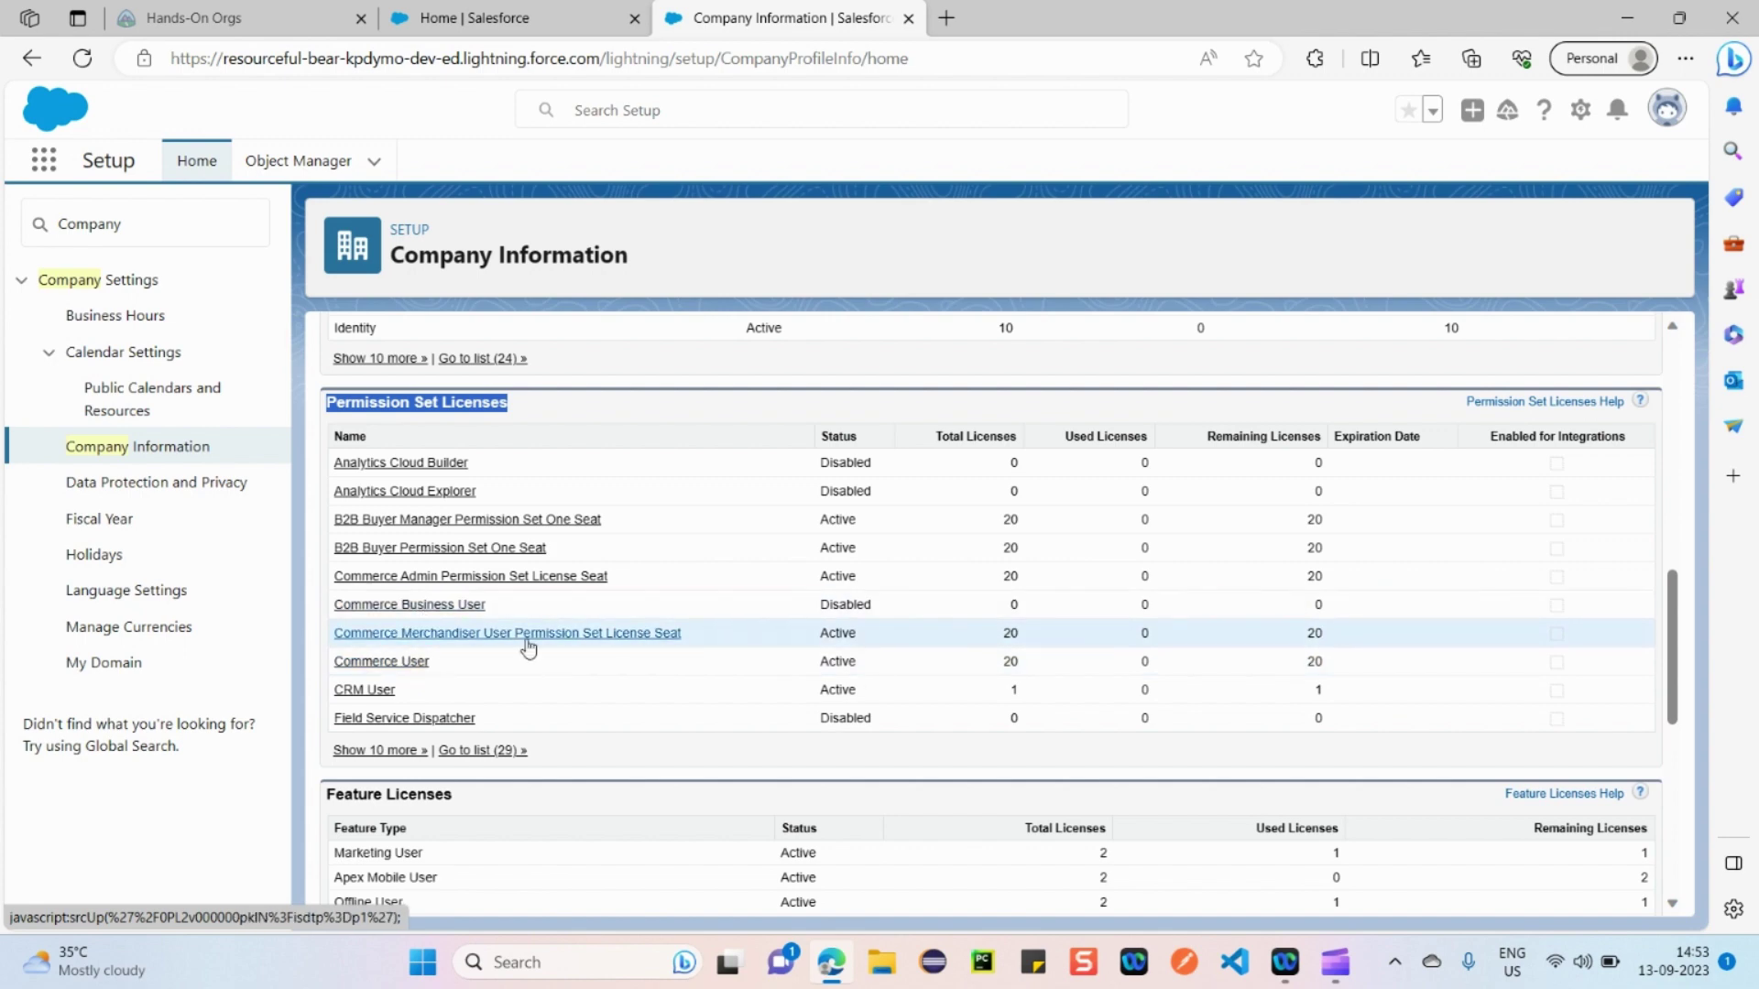
{"action": "scroll", "coordinate": [545, 660], "scroll_direction": "down", "scroll_amount": 3}
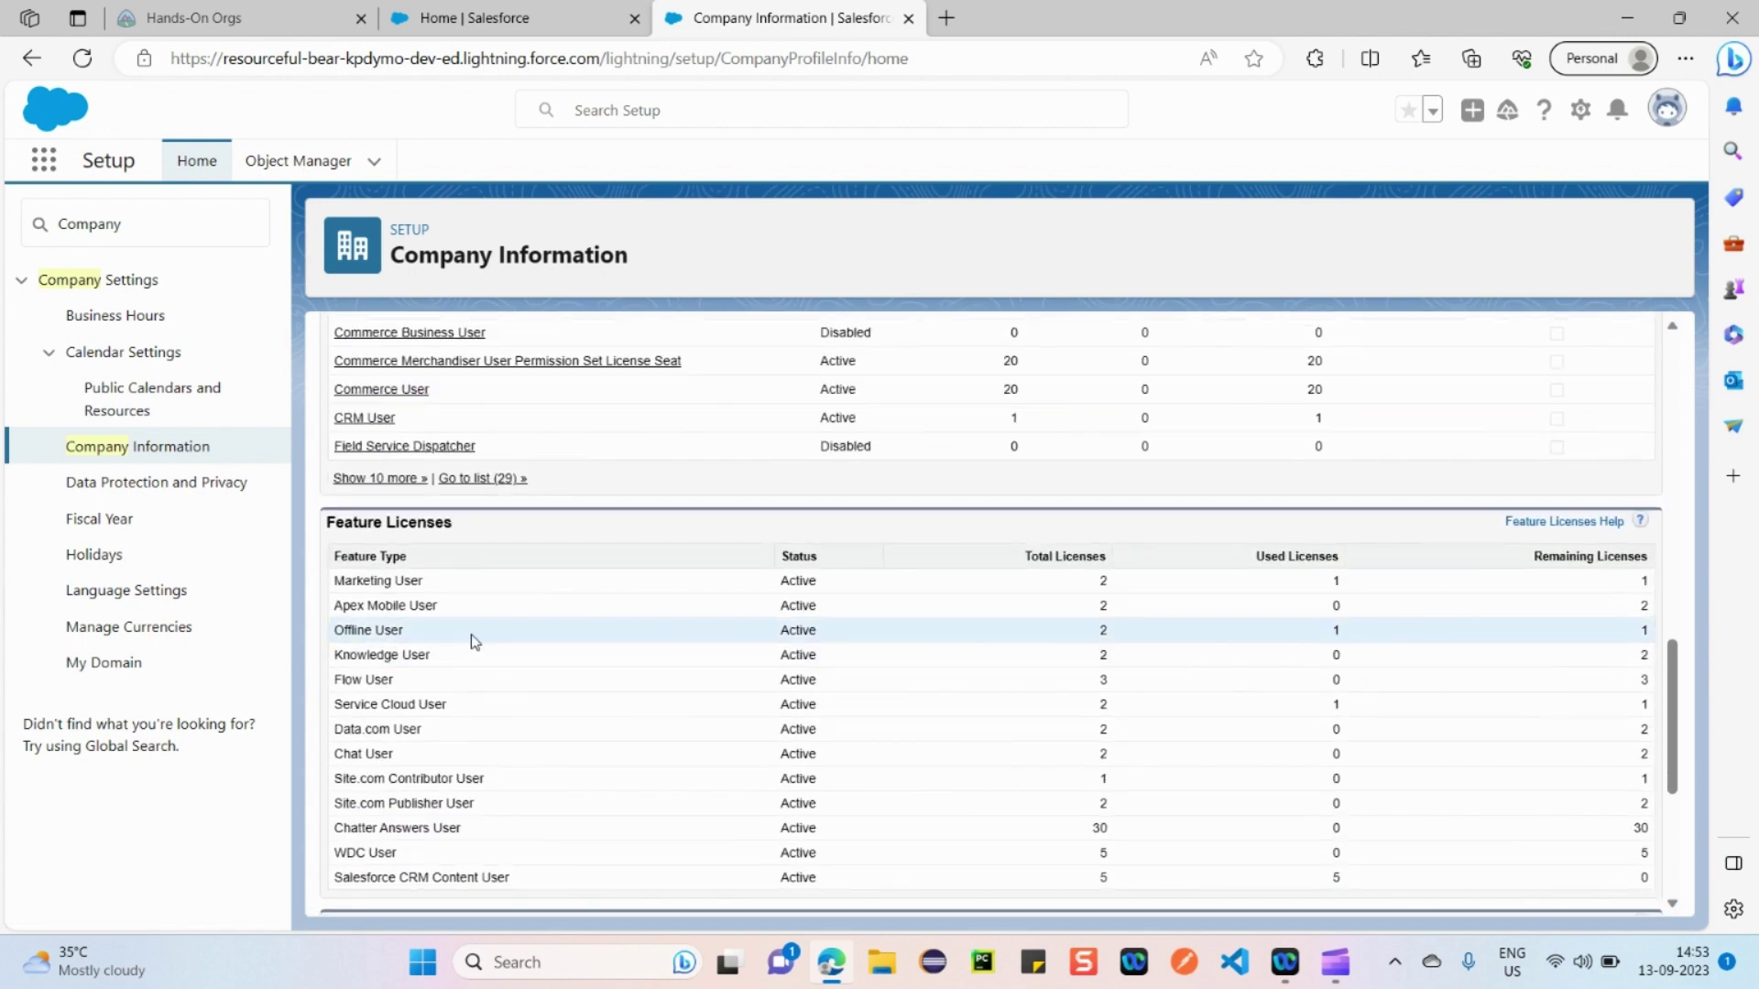
{"action": "left_click_drag", "start_coordinate": [334, 537], "coordinate": [486, 534]}
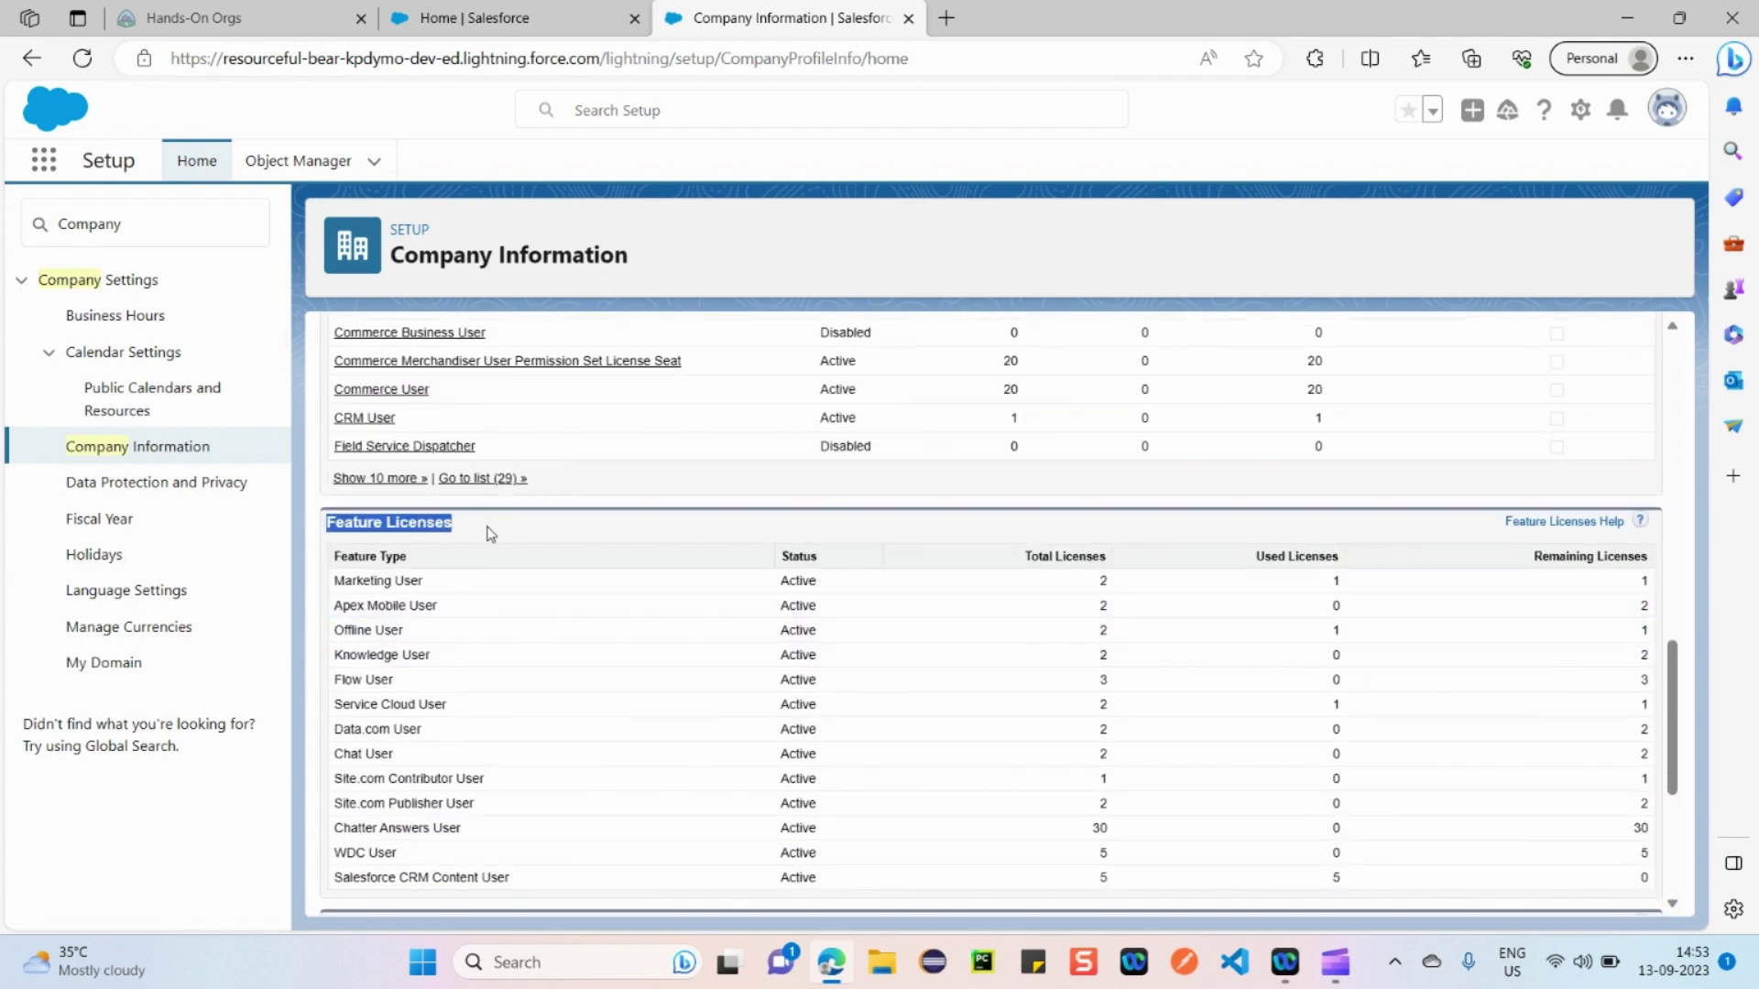
{"action": "scroll", "coordinate": [421, 531], "scroll_direction": "down", "scroll_amount": 1}
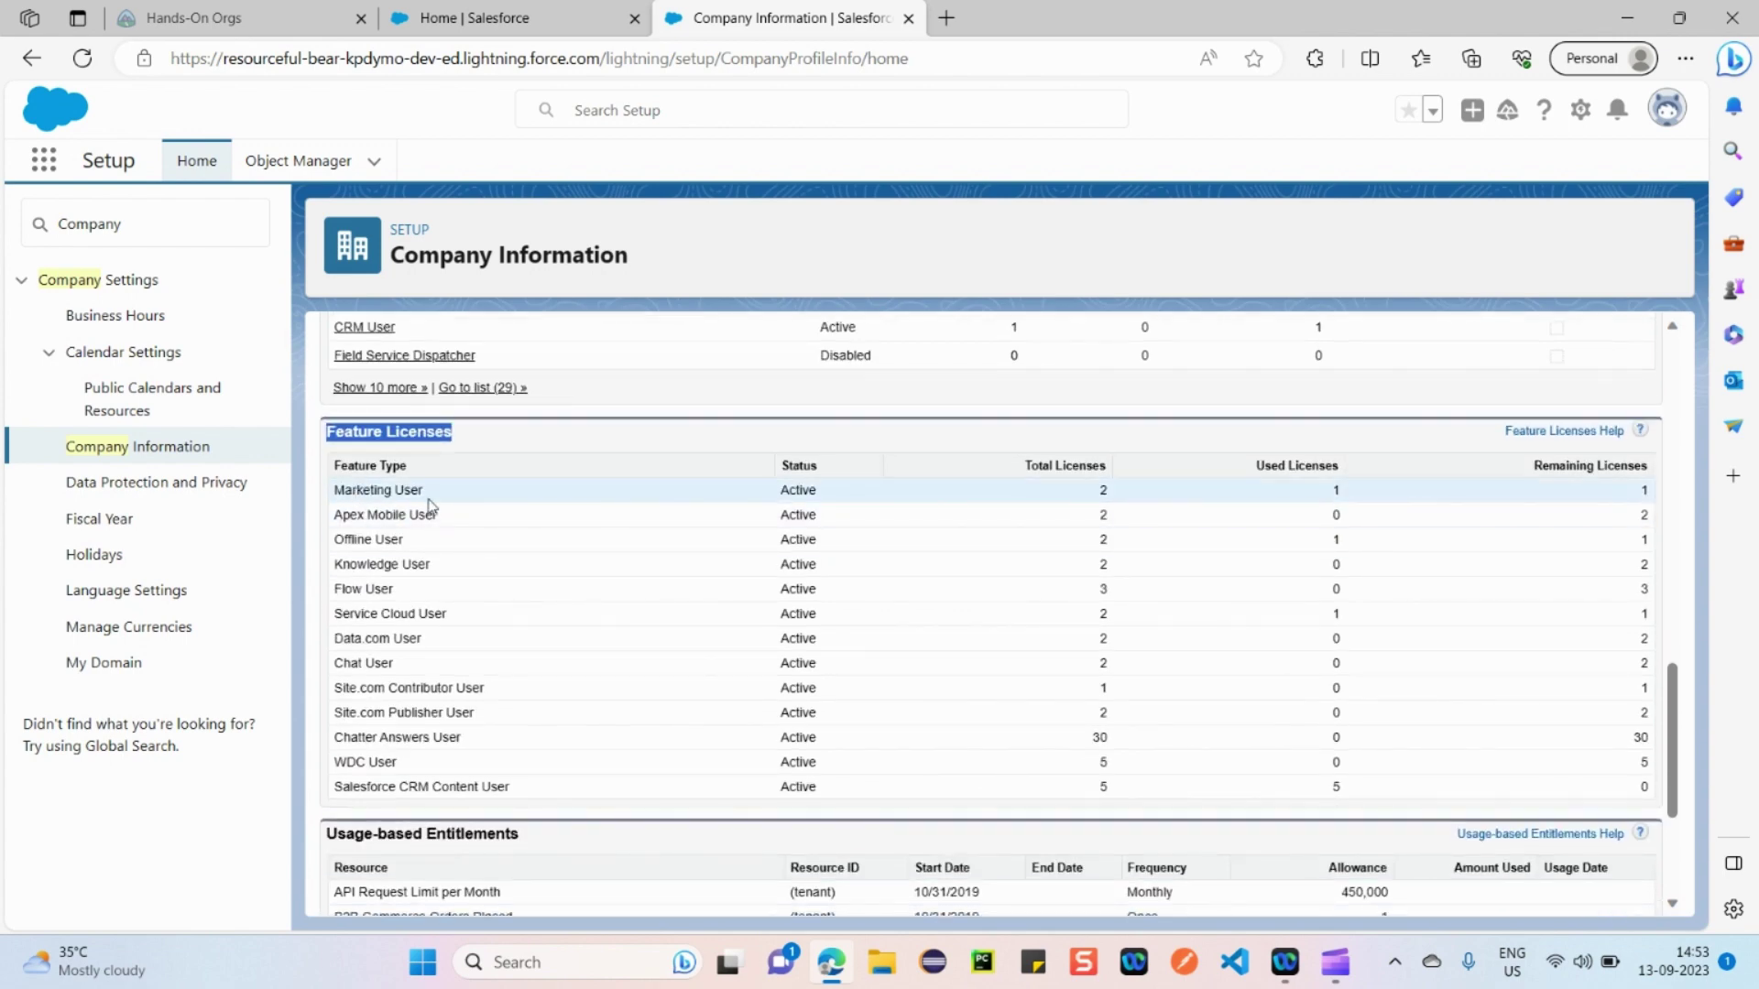
Examine the Service Cloud User entry among the Feature Licenses
{"action": "left_click_drag", "start_coordinate": [334, 614], "coordinate": [456, 623]}
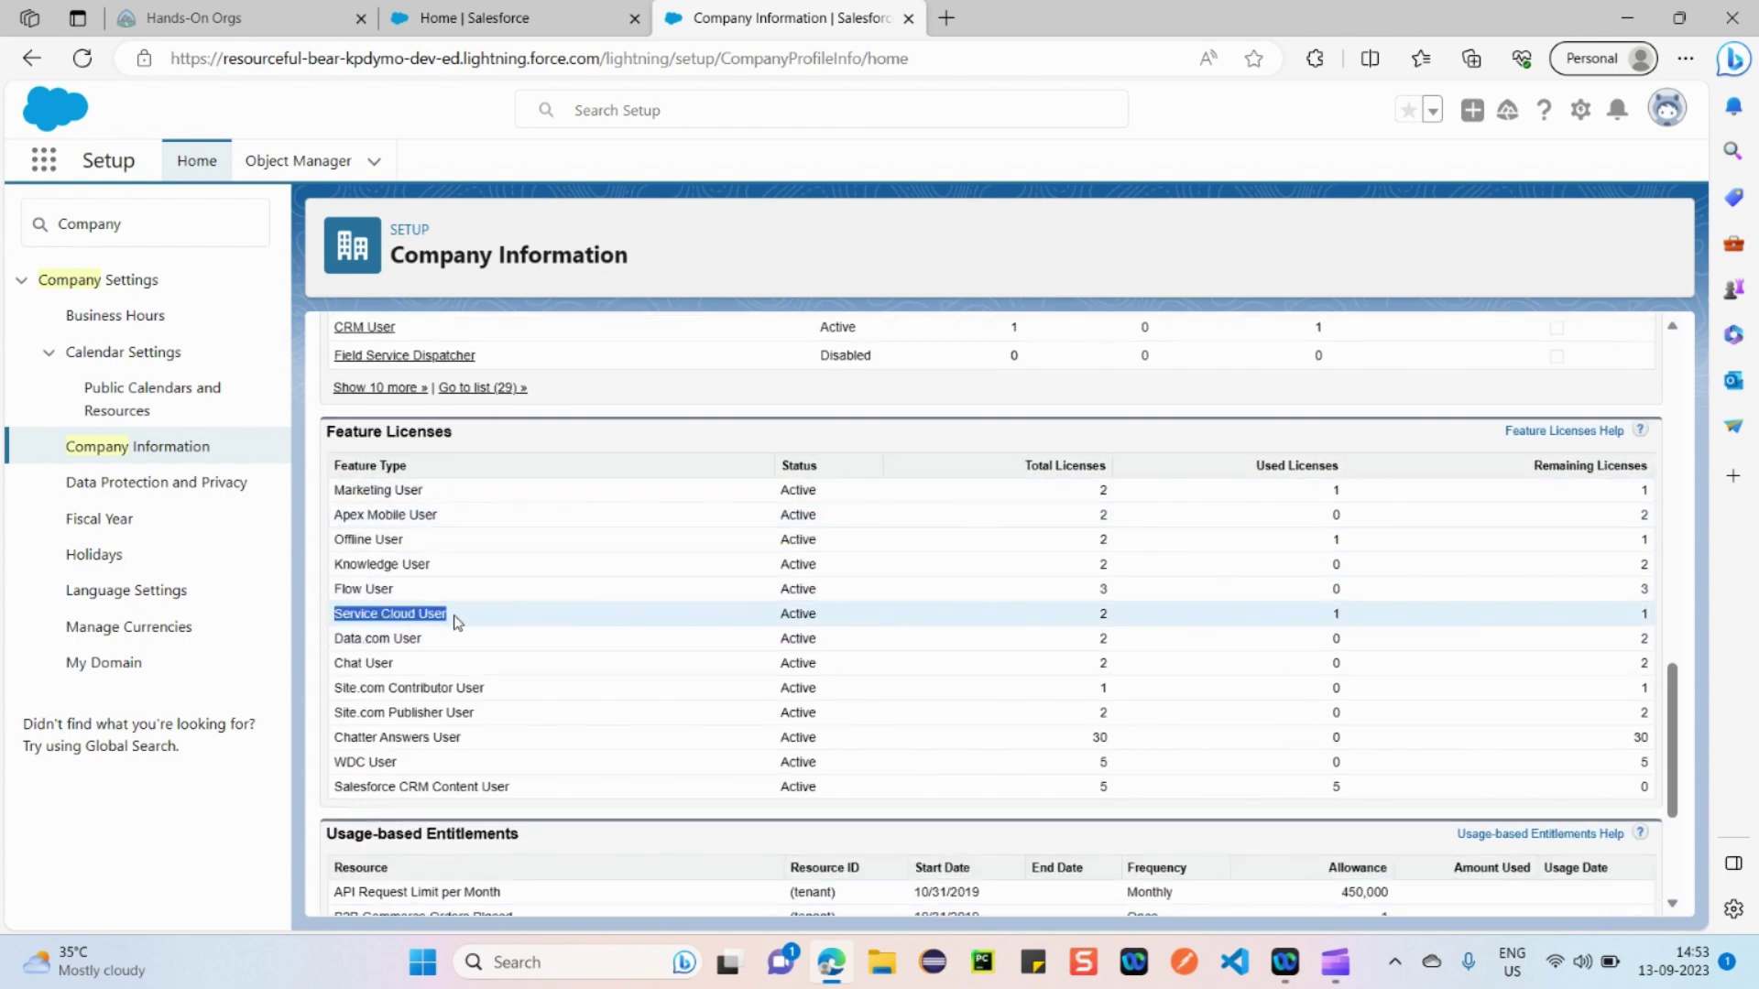
{"action": "left_click", "coordinate": [456, 623]}
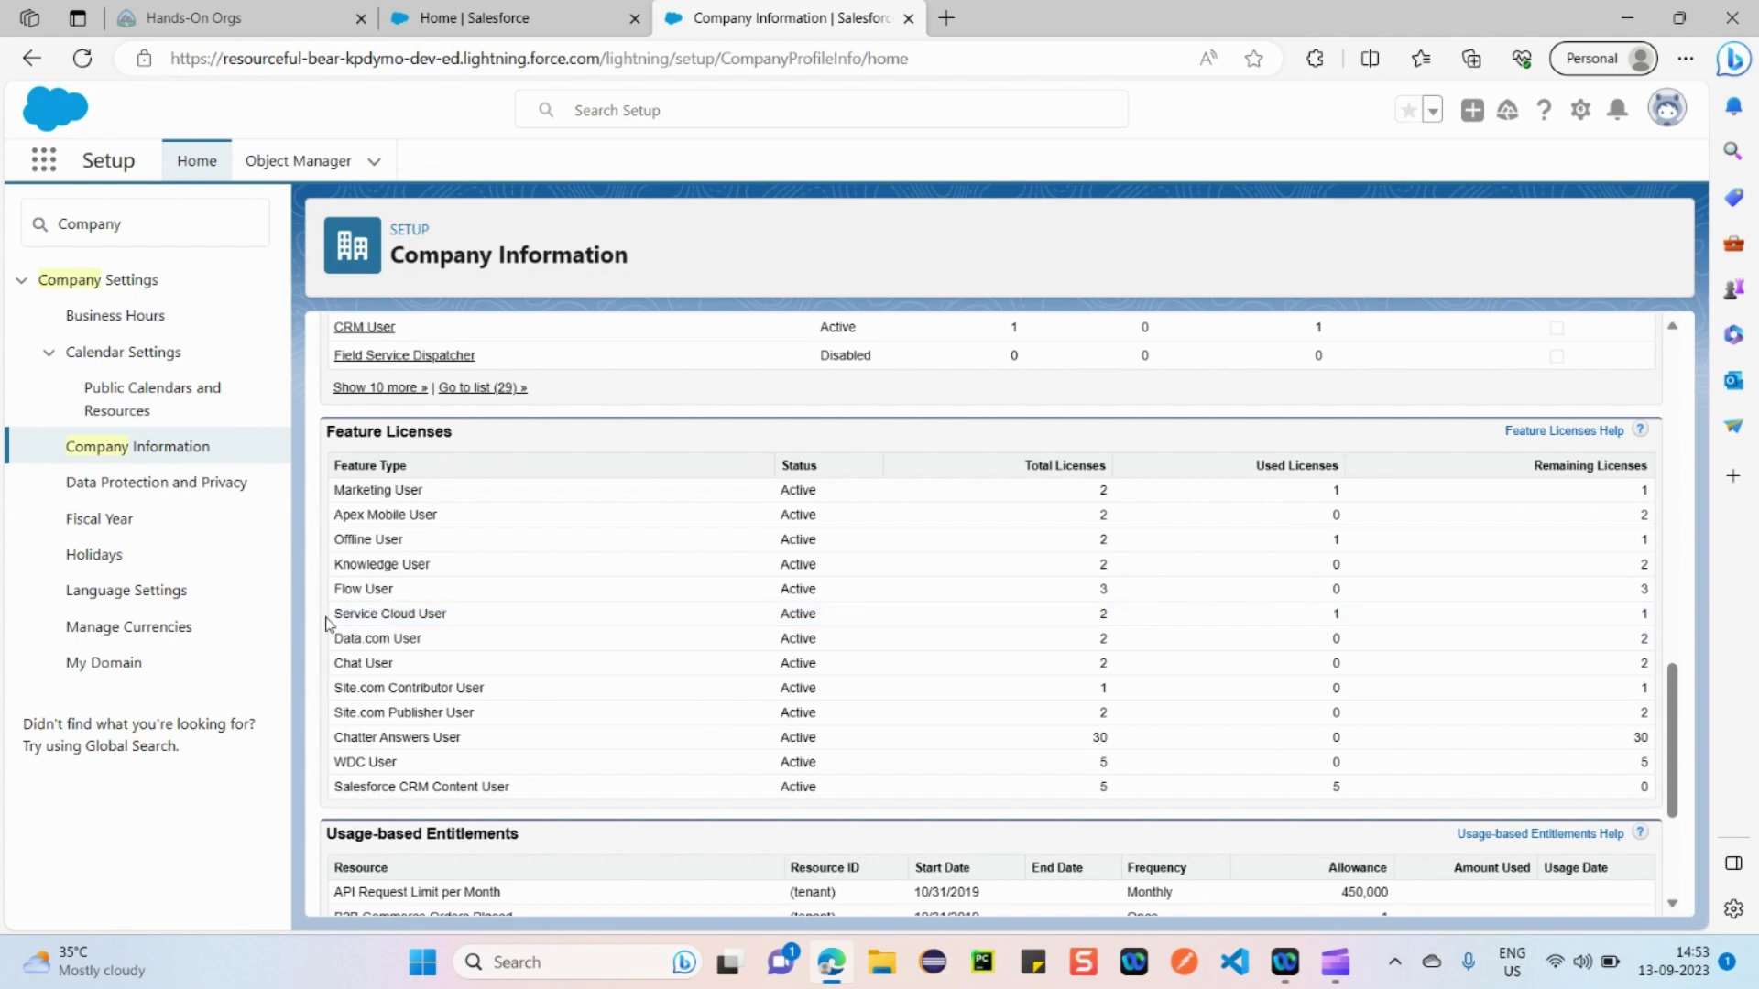
{"action": "left_click_drag", "start_coordinate": [345, 615], "coordinate": [443, 617]}
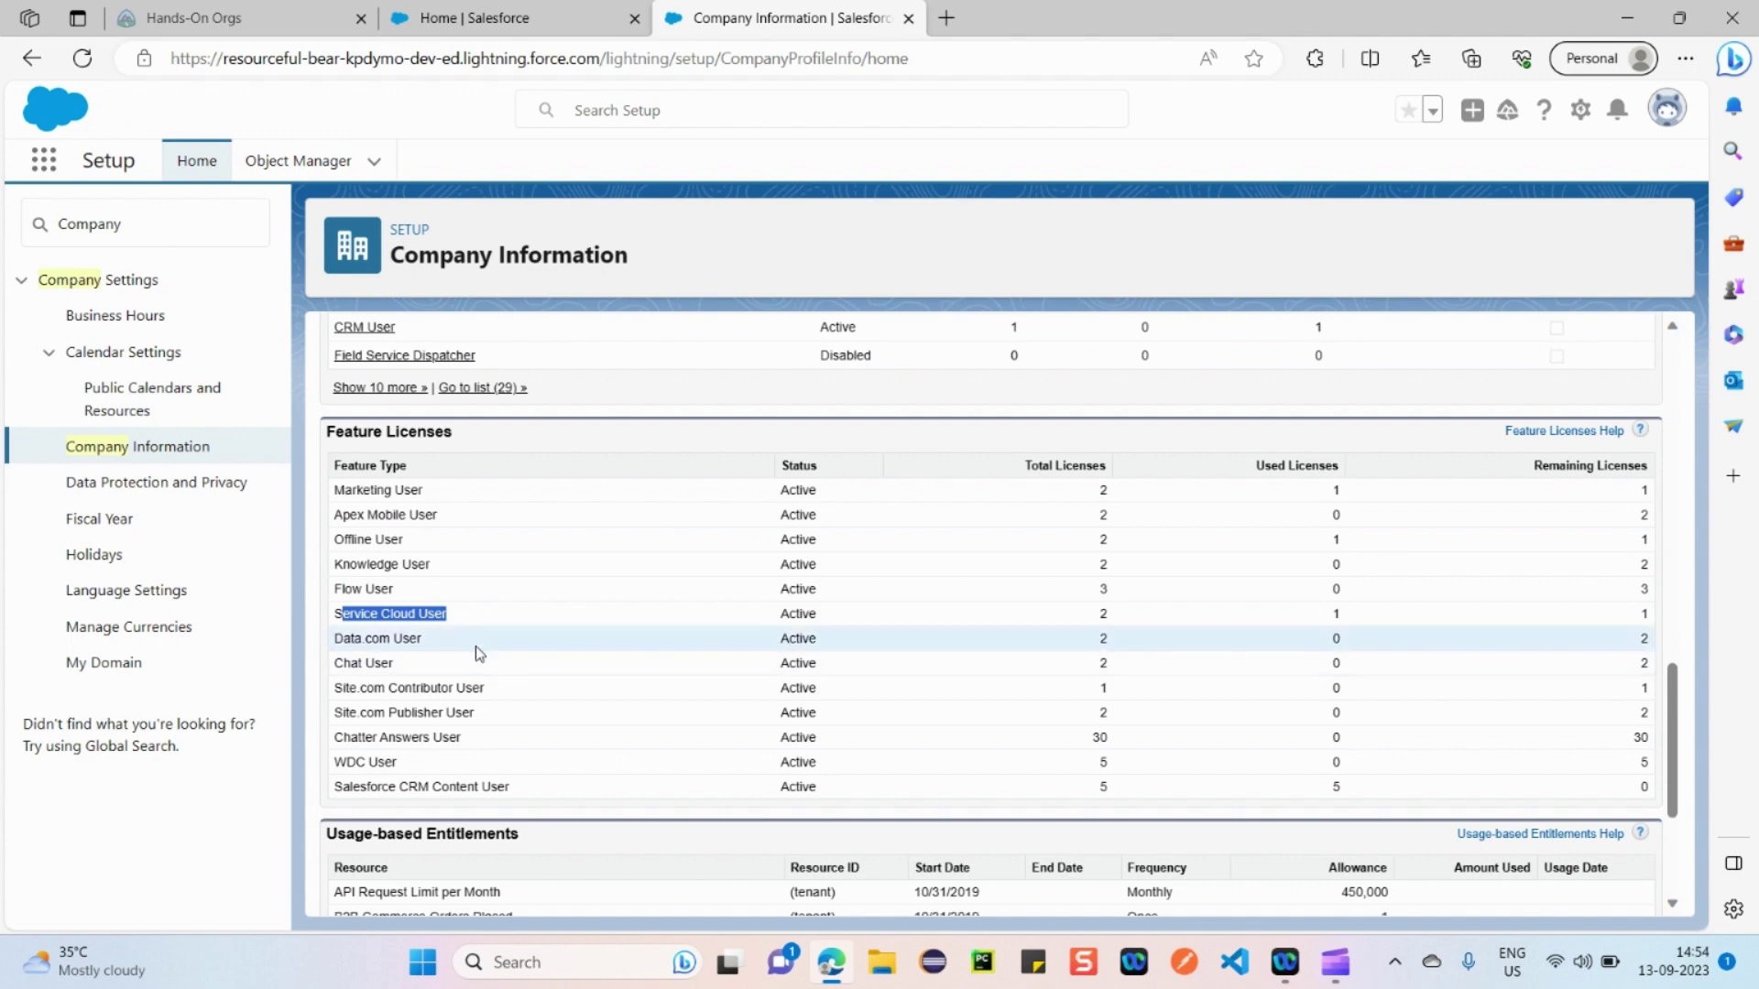
{"action": "left_click", "coordinate": [455, 622]}
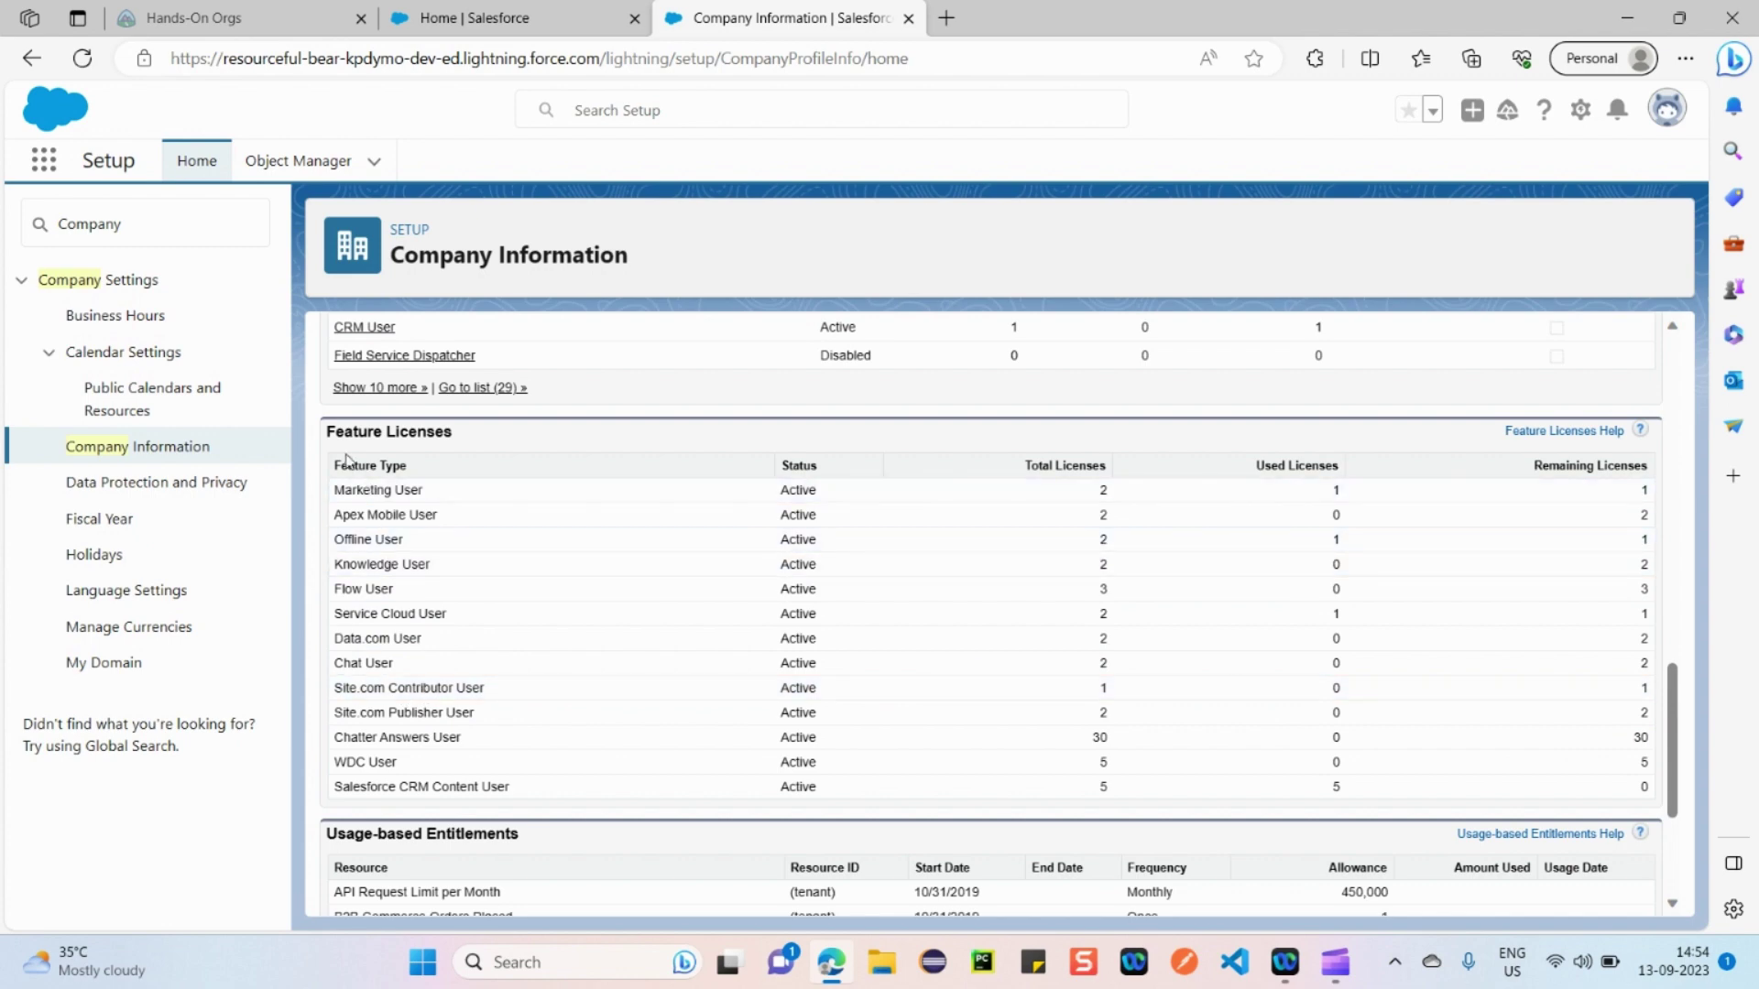
{"action": "left_click_drag", "start_coordinate": [325, 431], "coordinate": [452, 432]}
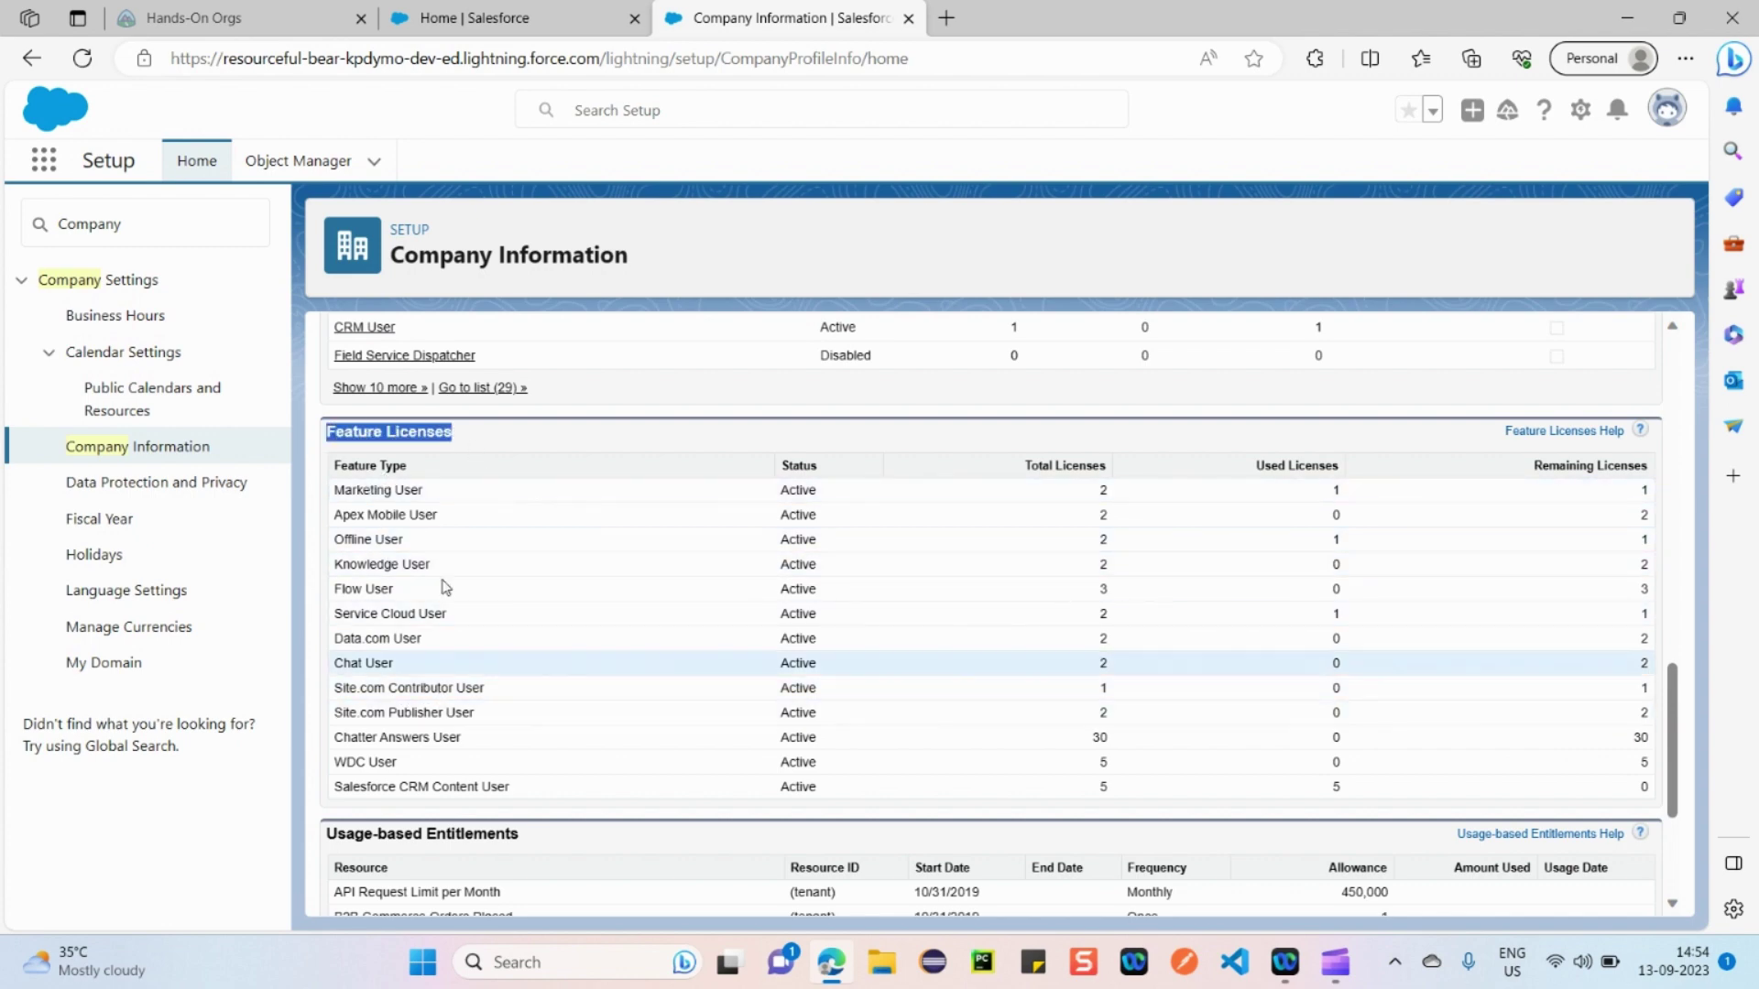
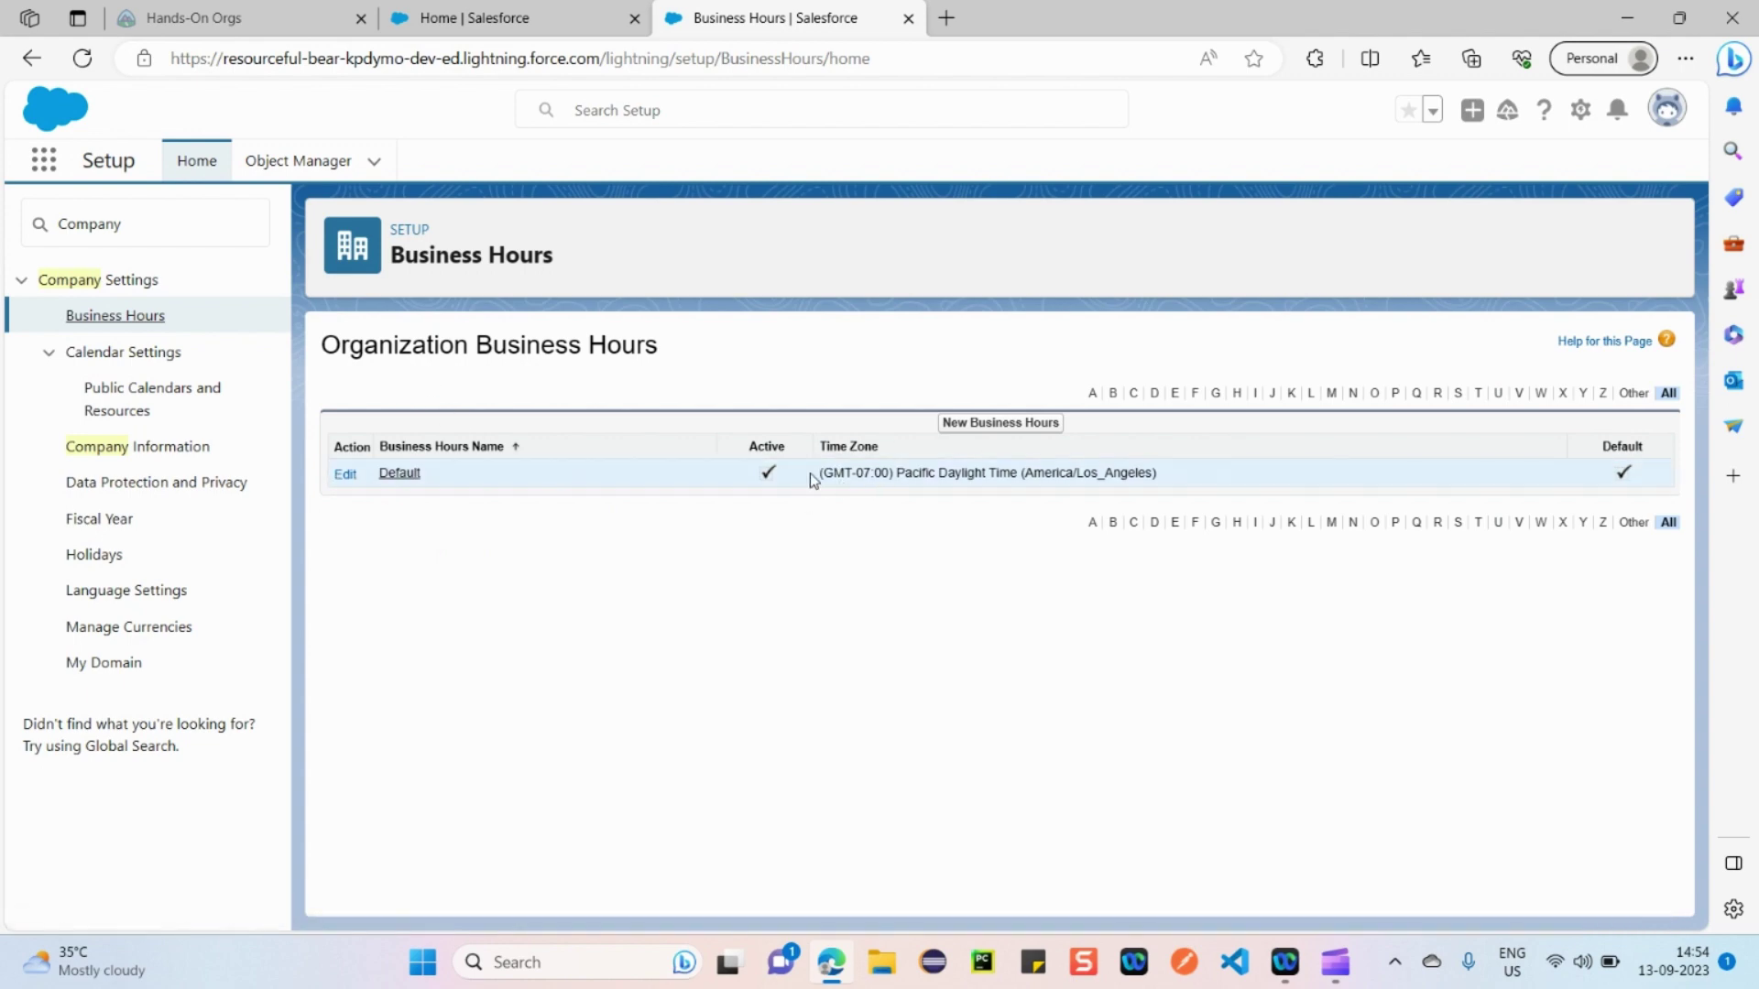
Open the Default organization business hours for editing and check its time zone and daily 24 hours settings
{"action": "left_click_drag", "start_coordinate": [812, 478], "coordinate": [1197, 475]}
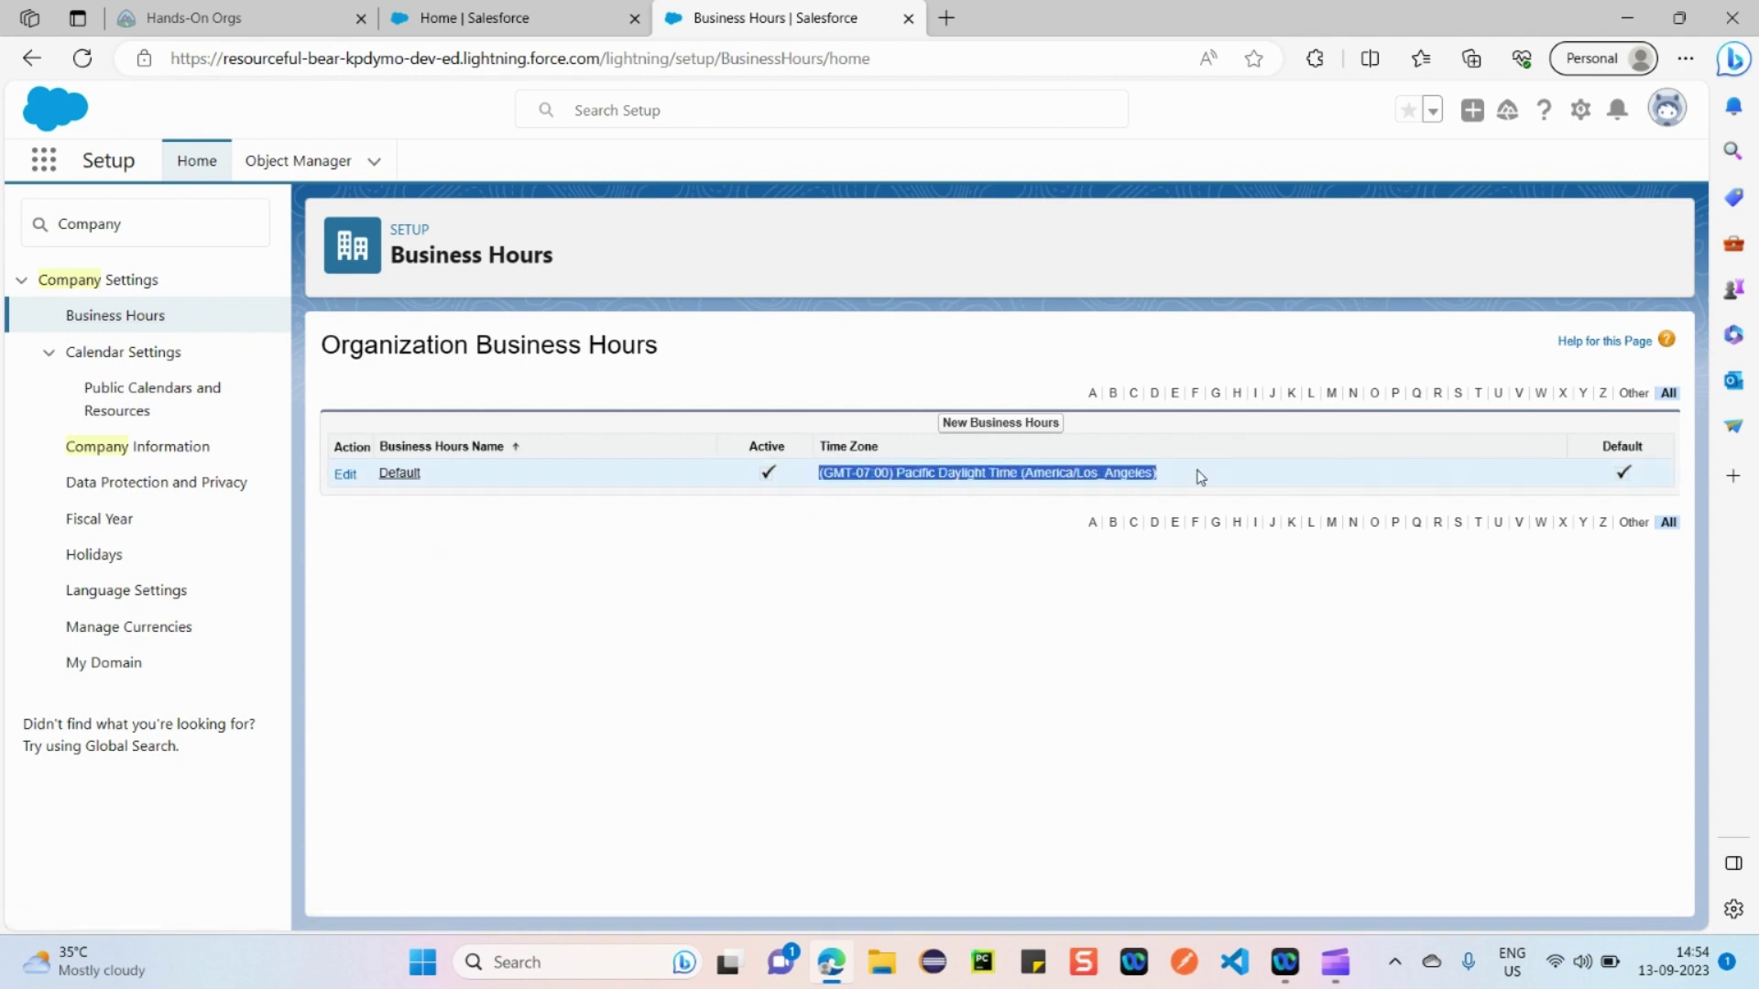
{"action": "left_click", "coordinate": [346, 475]}
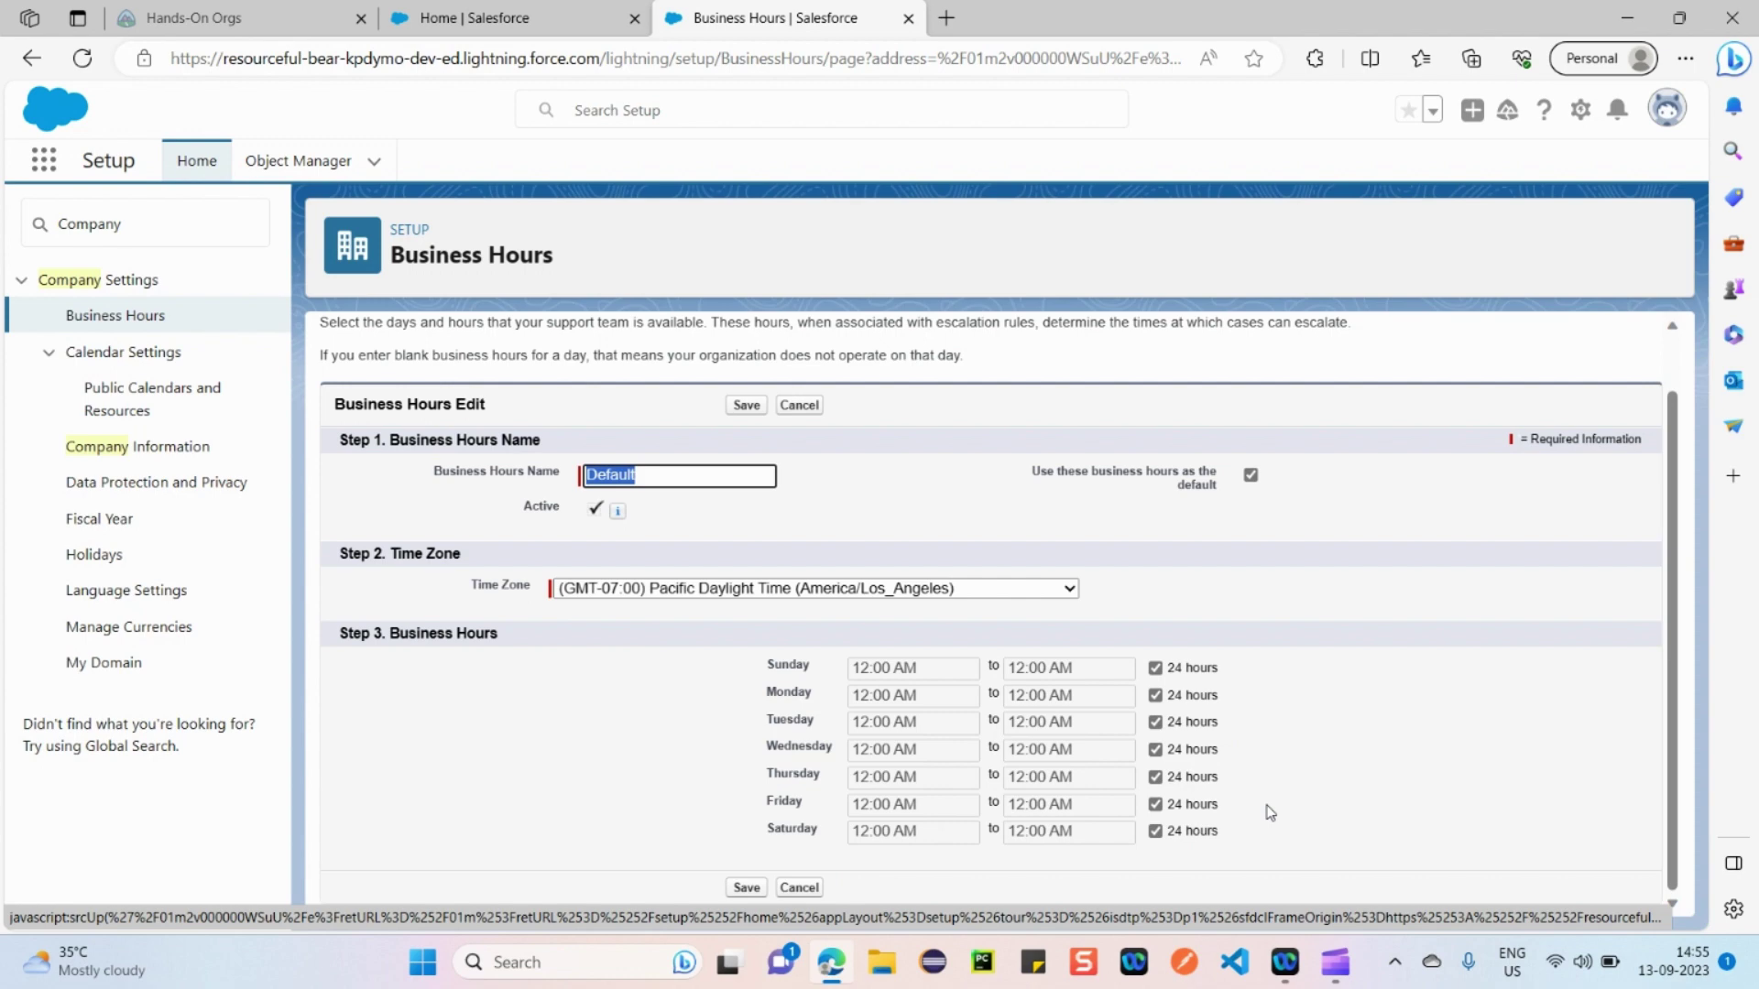
{"action": "left_click_drag", "start_coordinate": [1226, 840], "coordinate": [1147, 671]}
{"action": "left_click", "coordinate": [1287, 747]}
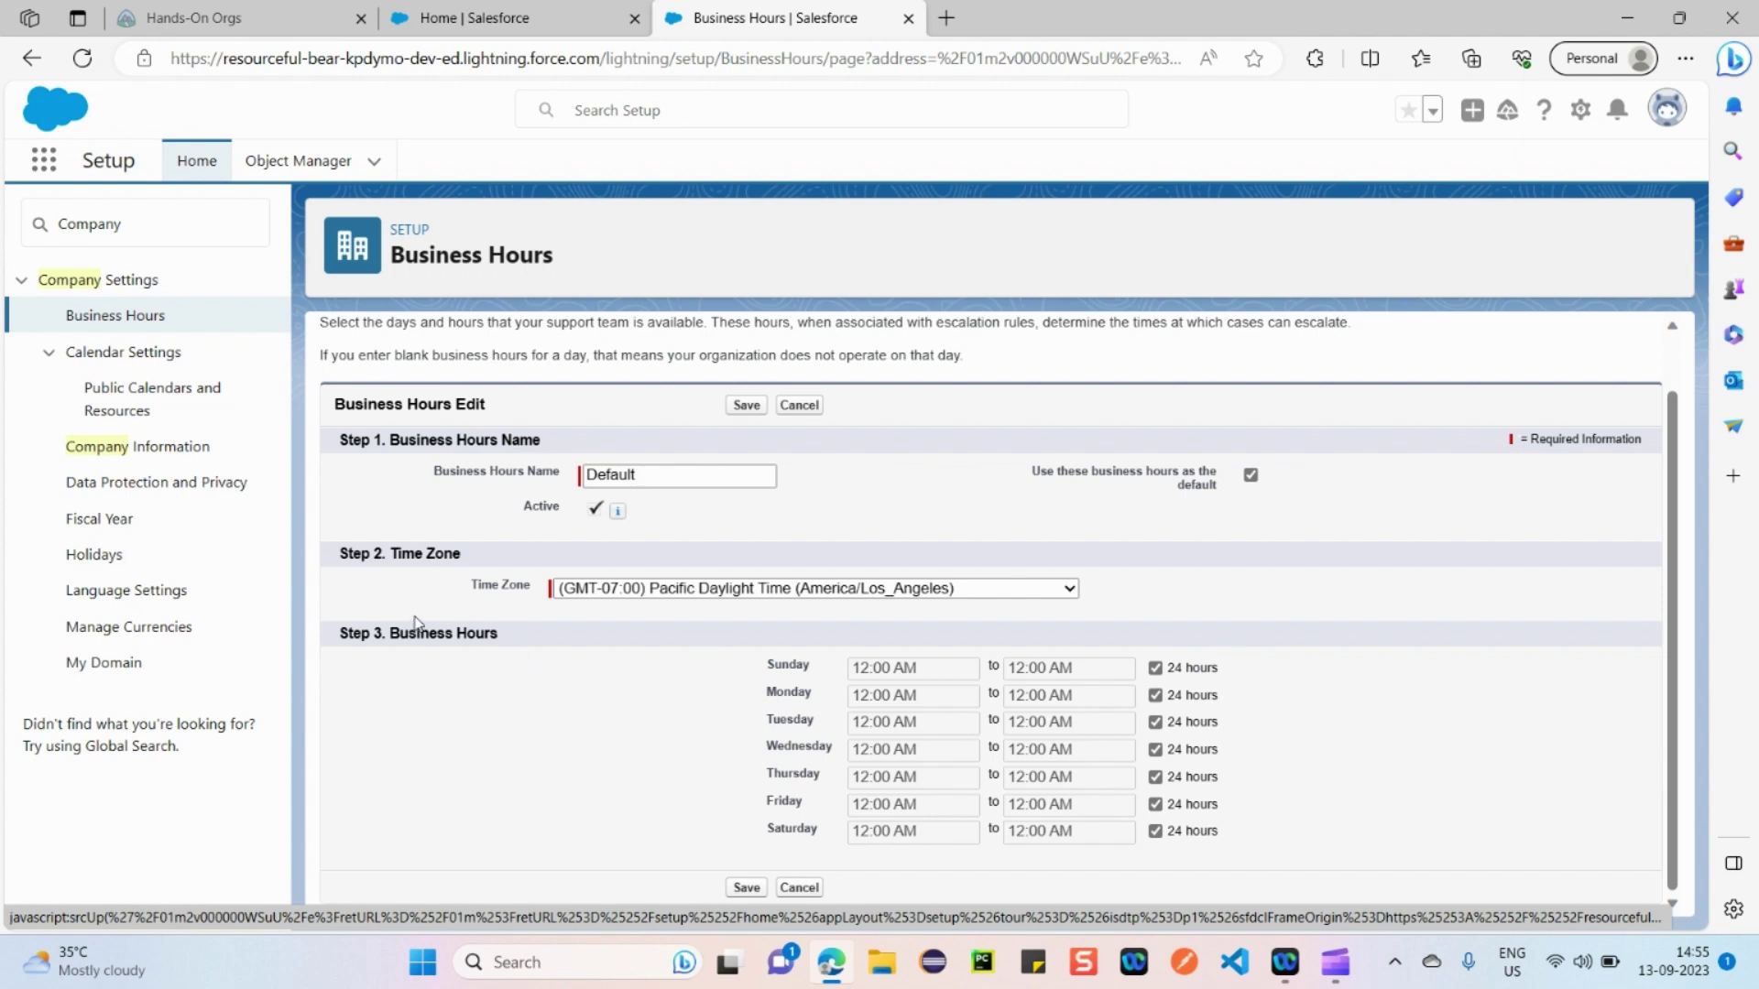
Review the Step 3 Business Hours section with its start and end times for each weekday
{"action": "left_click_drag", "start_coordinate": [392, 632], "coordinate": [467, 635]}
{"action": "left_click", "coordinate": [519, 720]}
{"action": "left_click_drag", "start_coordinate": [1240, 676], "coordinate": [1053, 678]}
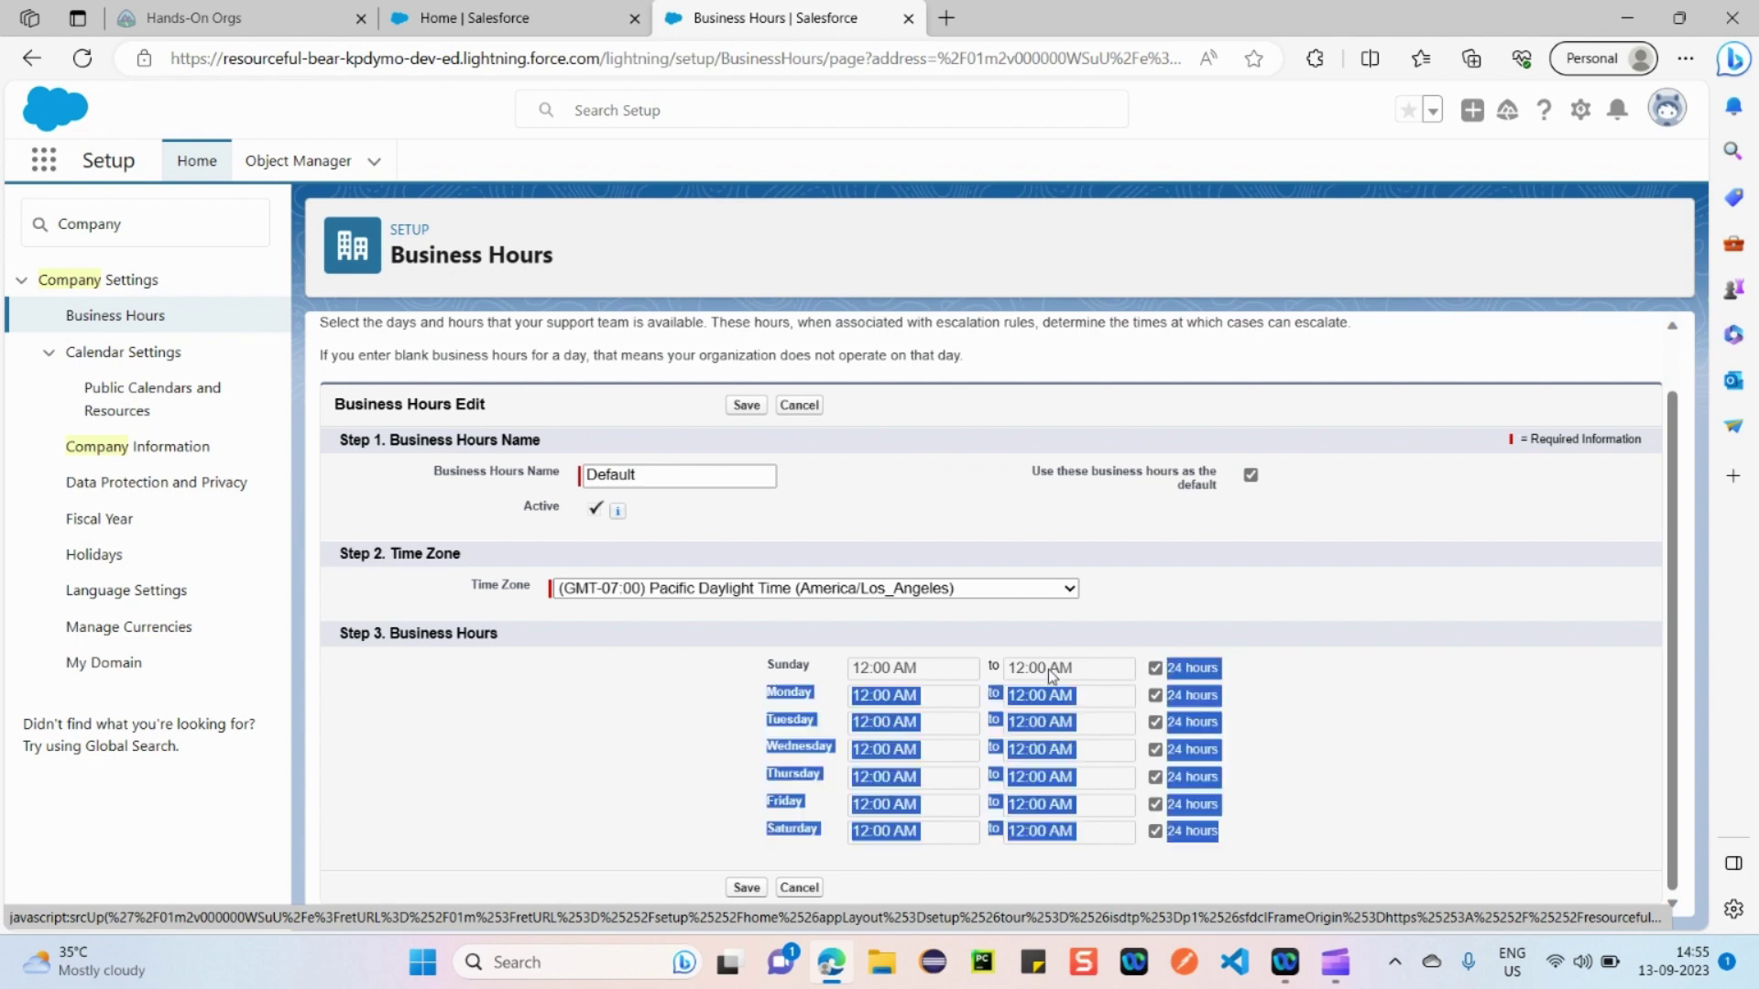
{"action": "left_click", "coordinate": [1283, 715]}
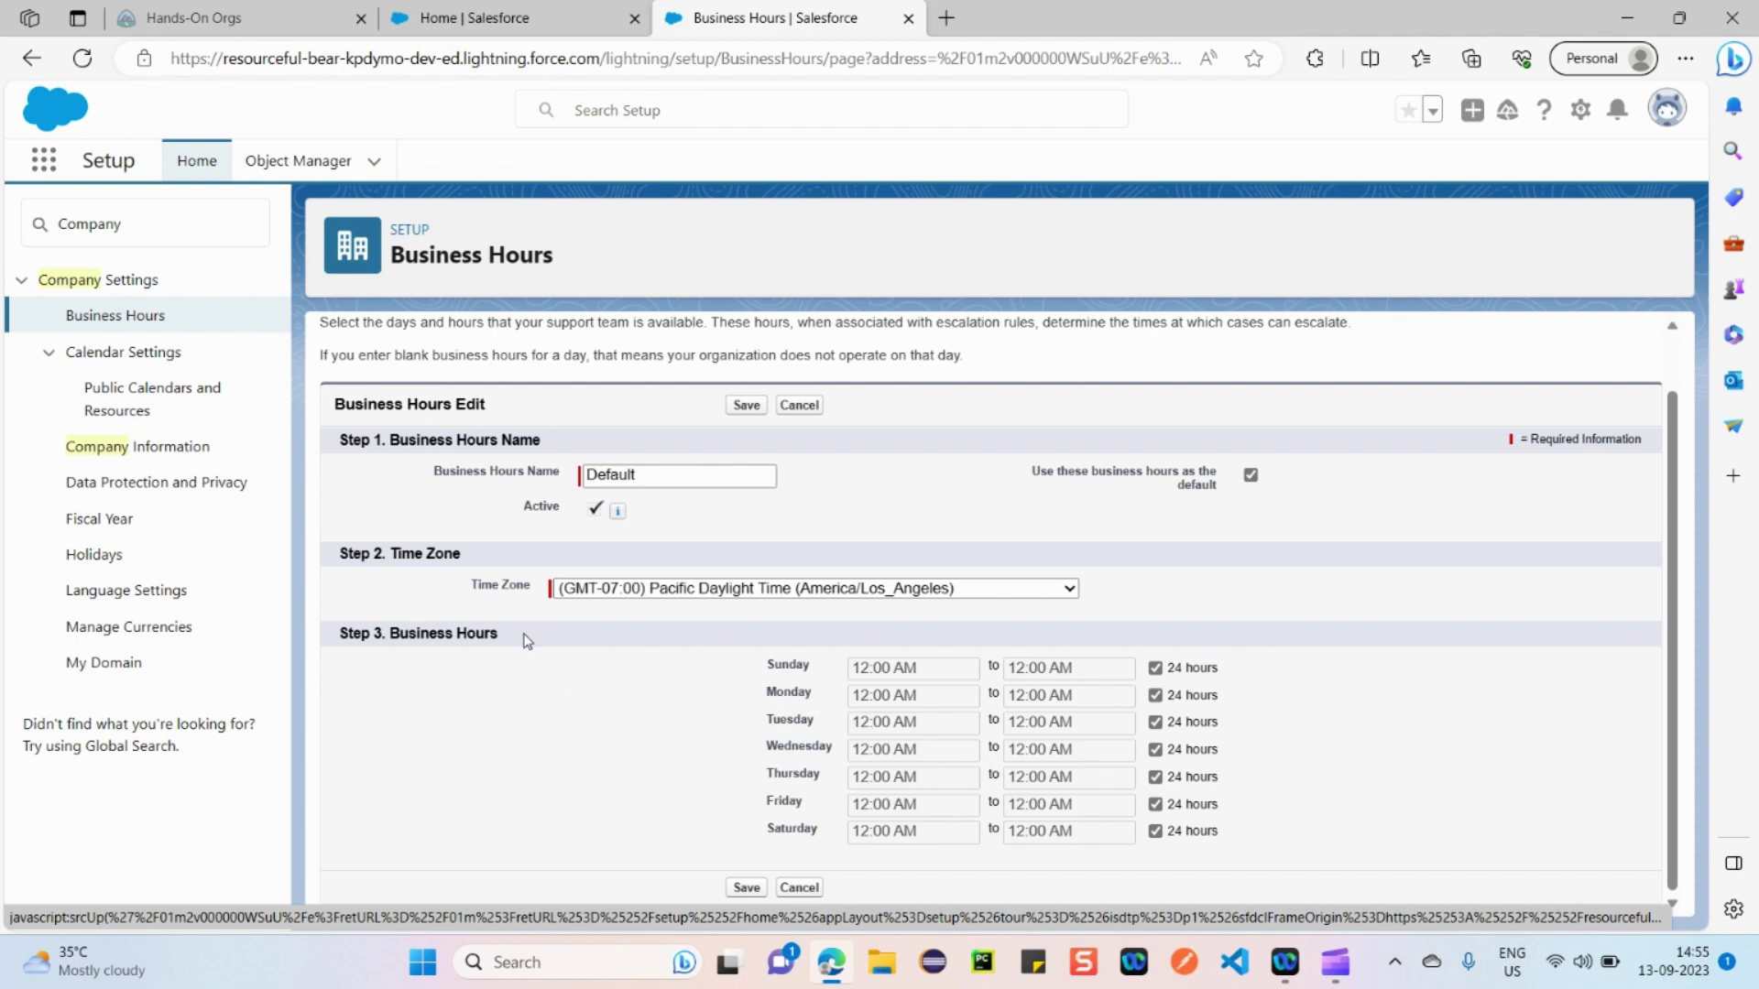
{"action": "left_click_drag", "start_coordinate": [527, 641], "coordinate": [423, 642]}
{"action": "left_click", "coordinate": [471, 733]}
Open the Fiscal Year settings and look through the months offered for Fiscal Year Start Month
{"action": "left_click", "coordinate": [99, 519]}
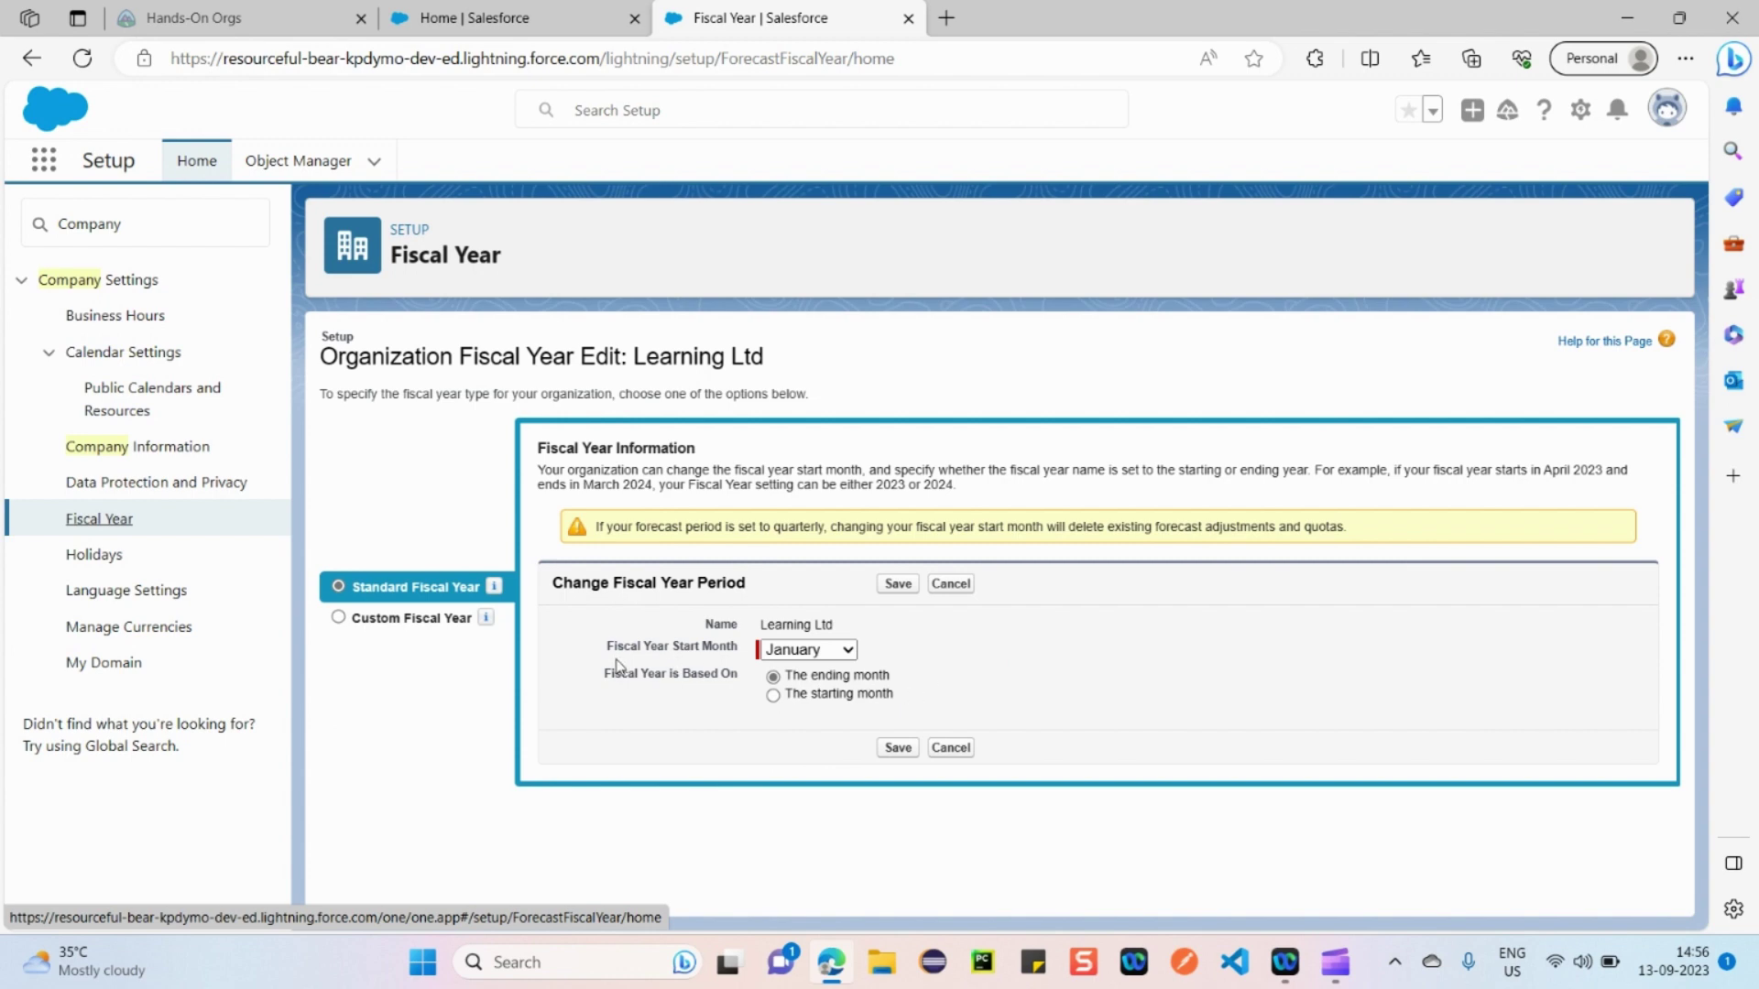
{"action": "left_click_drag", "start_coordinate": [606, 646], "coordinate": [736, 652]}
{"action": "left_click", "coordinate": [1037, 670]}
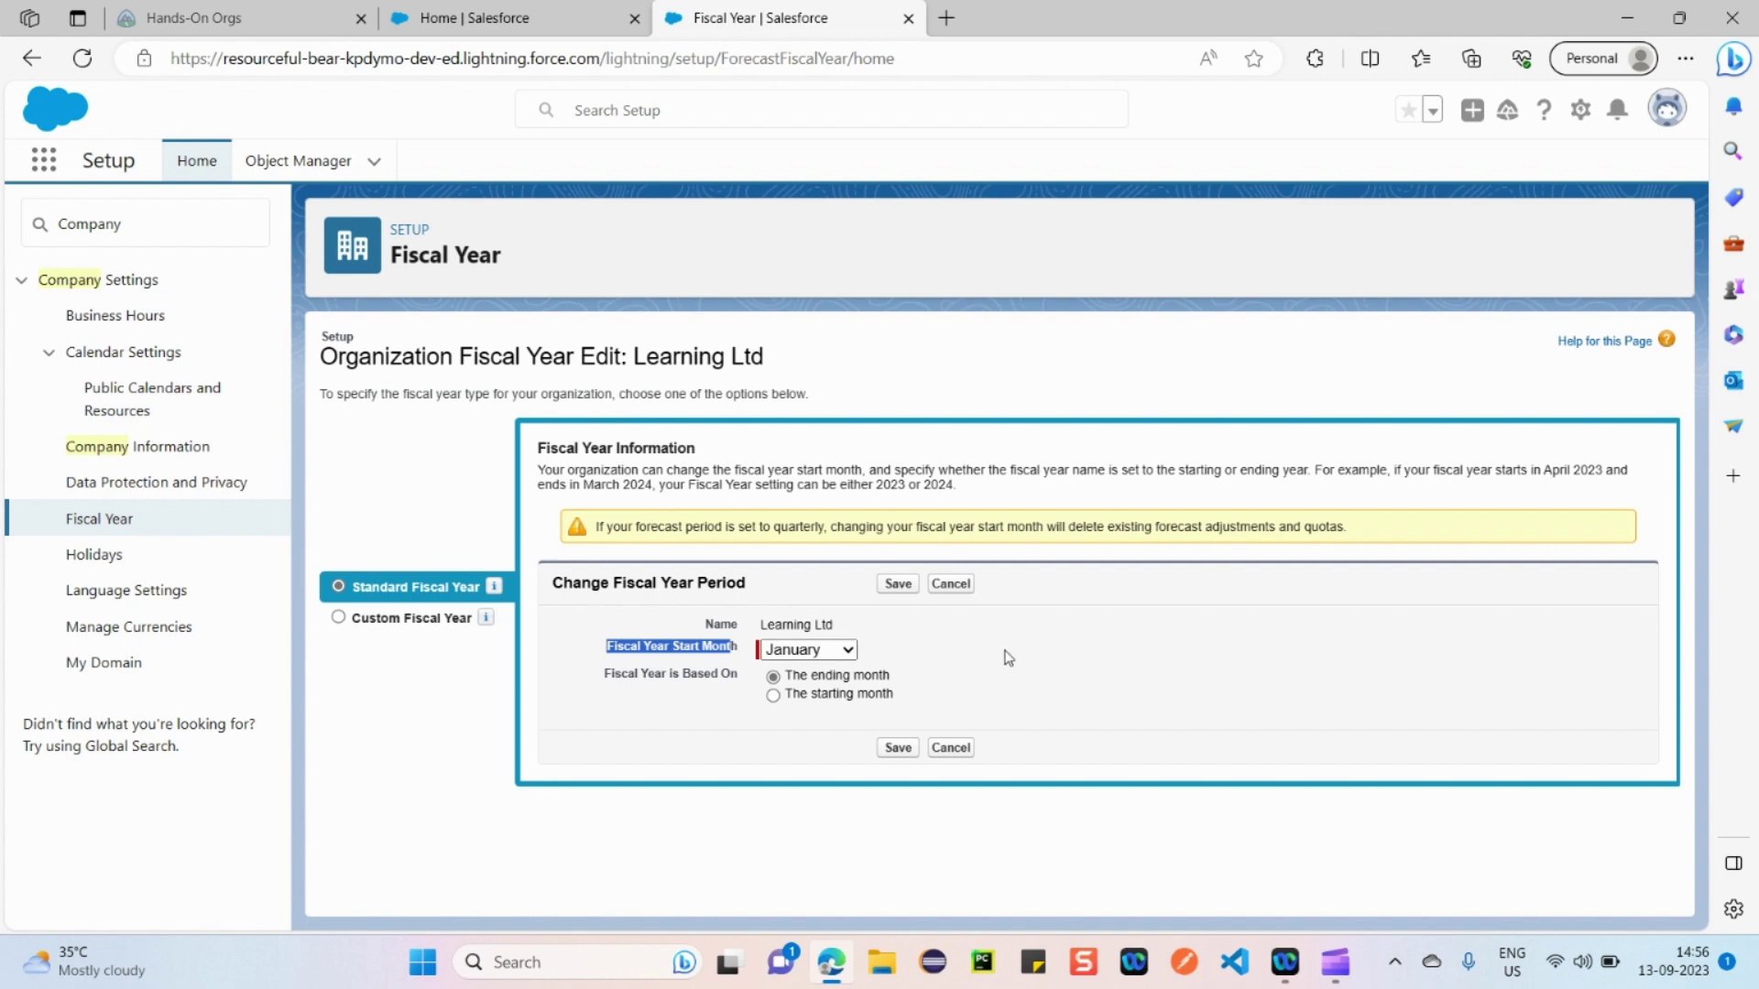
{"action": "left_click", "coordinate": [628, 666]}
{"action": "left_click_drag", "start_coordinate": [602, 646], "coordinate": [738, 660]}
{"action": "left_click", "coordinate": [722, 710]}
{"action": "left_click", "coordinate": [848, 651]}
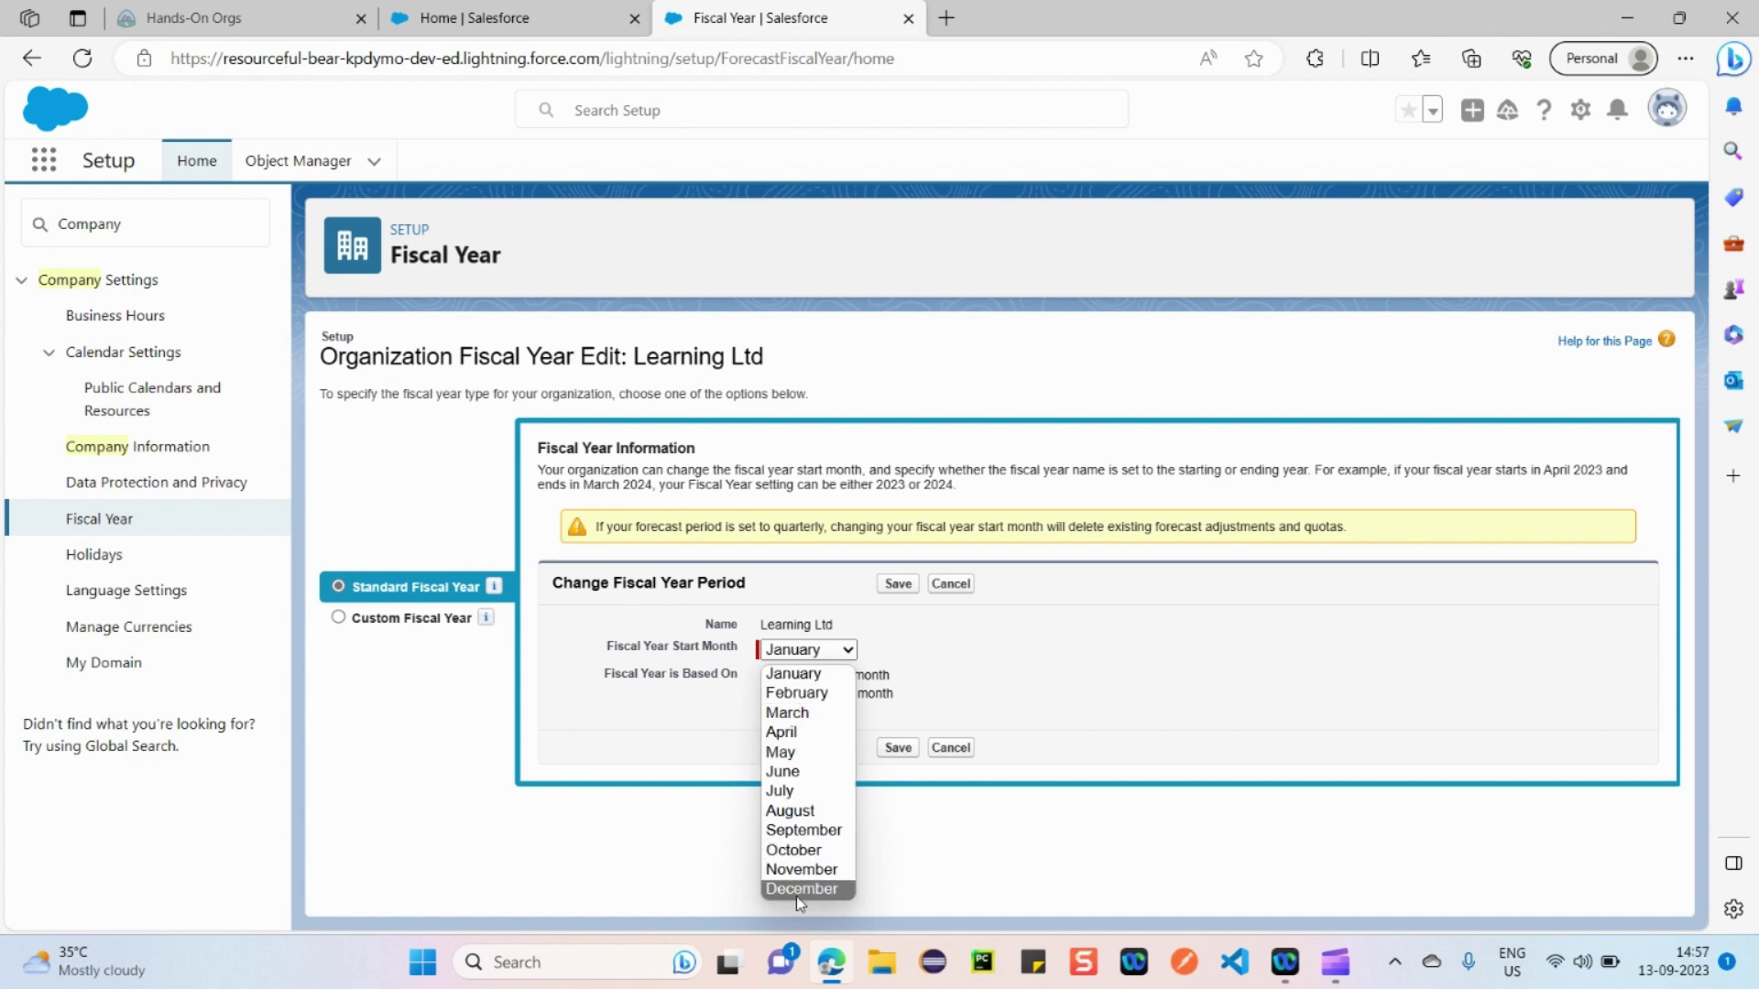
{"action": "left_click", "coordinate": [1096, 628]}
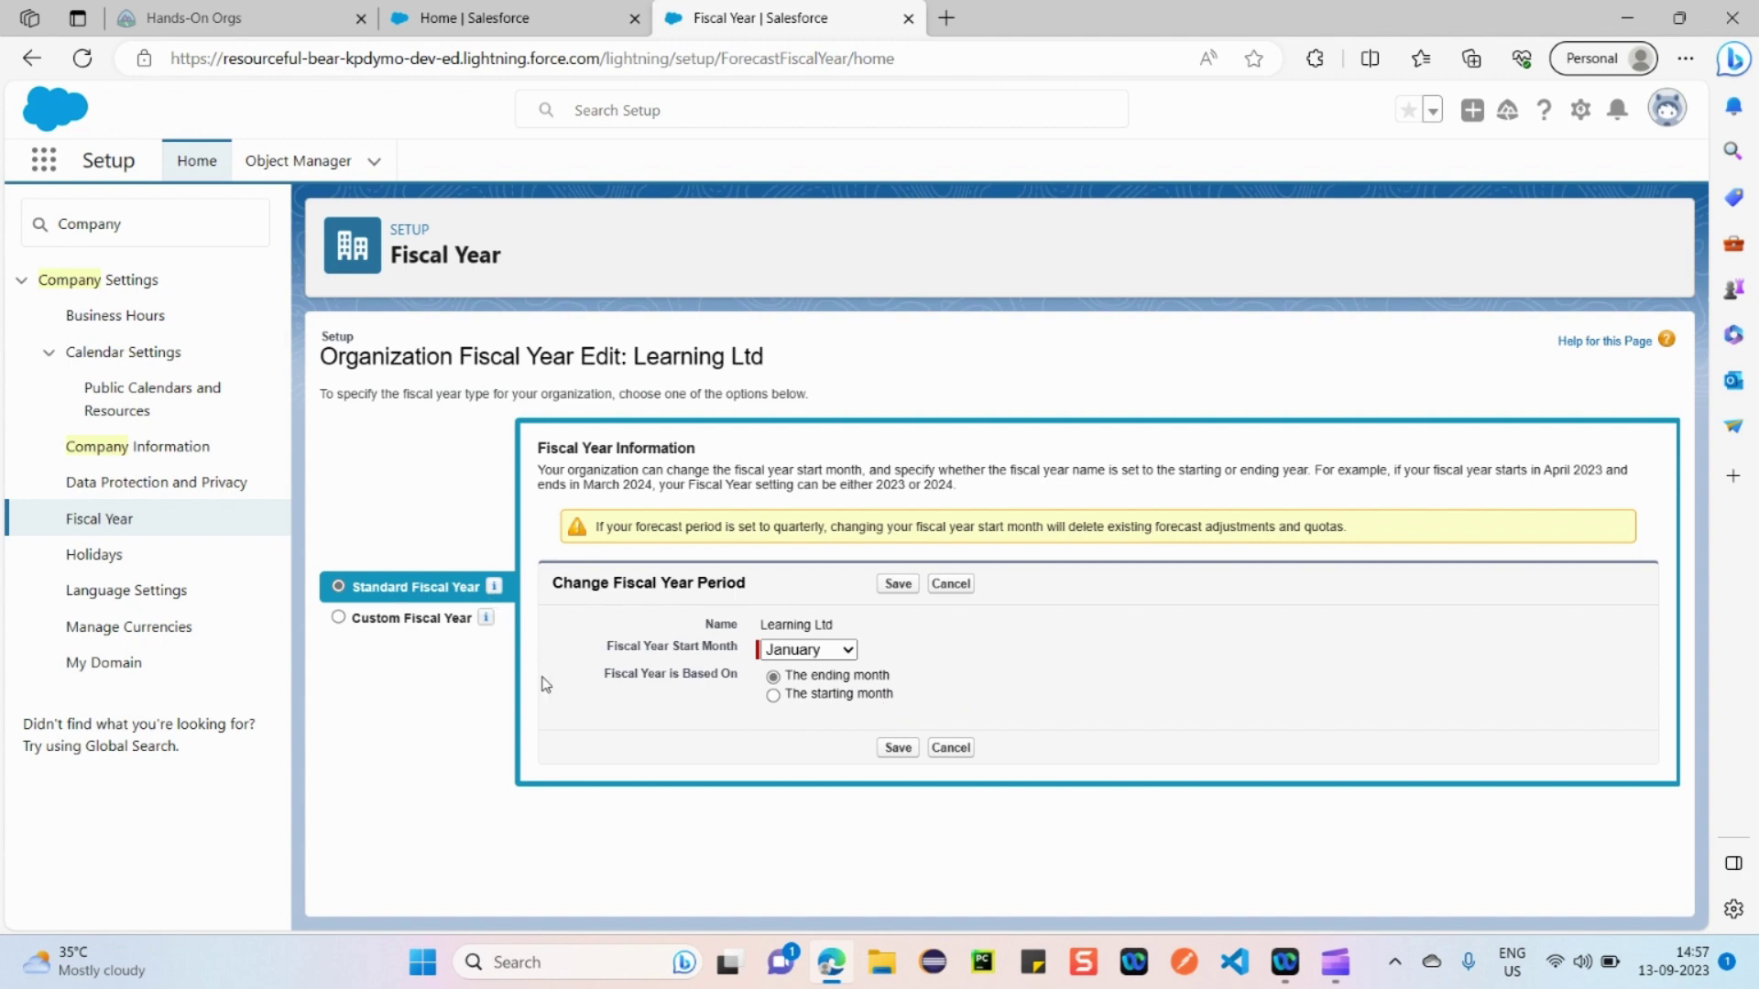
Compare the Custom Fiscal Year and Standard Fiscal Year options, leaving Standard Fiscal Year selected
{"action": "left_click", "coordinate": [340, 619]}
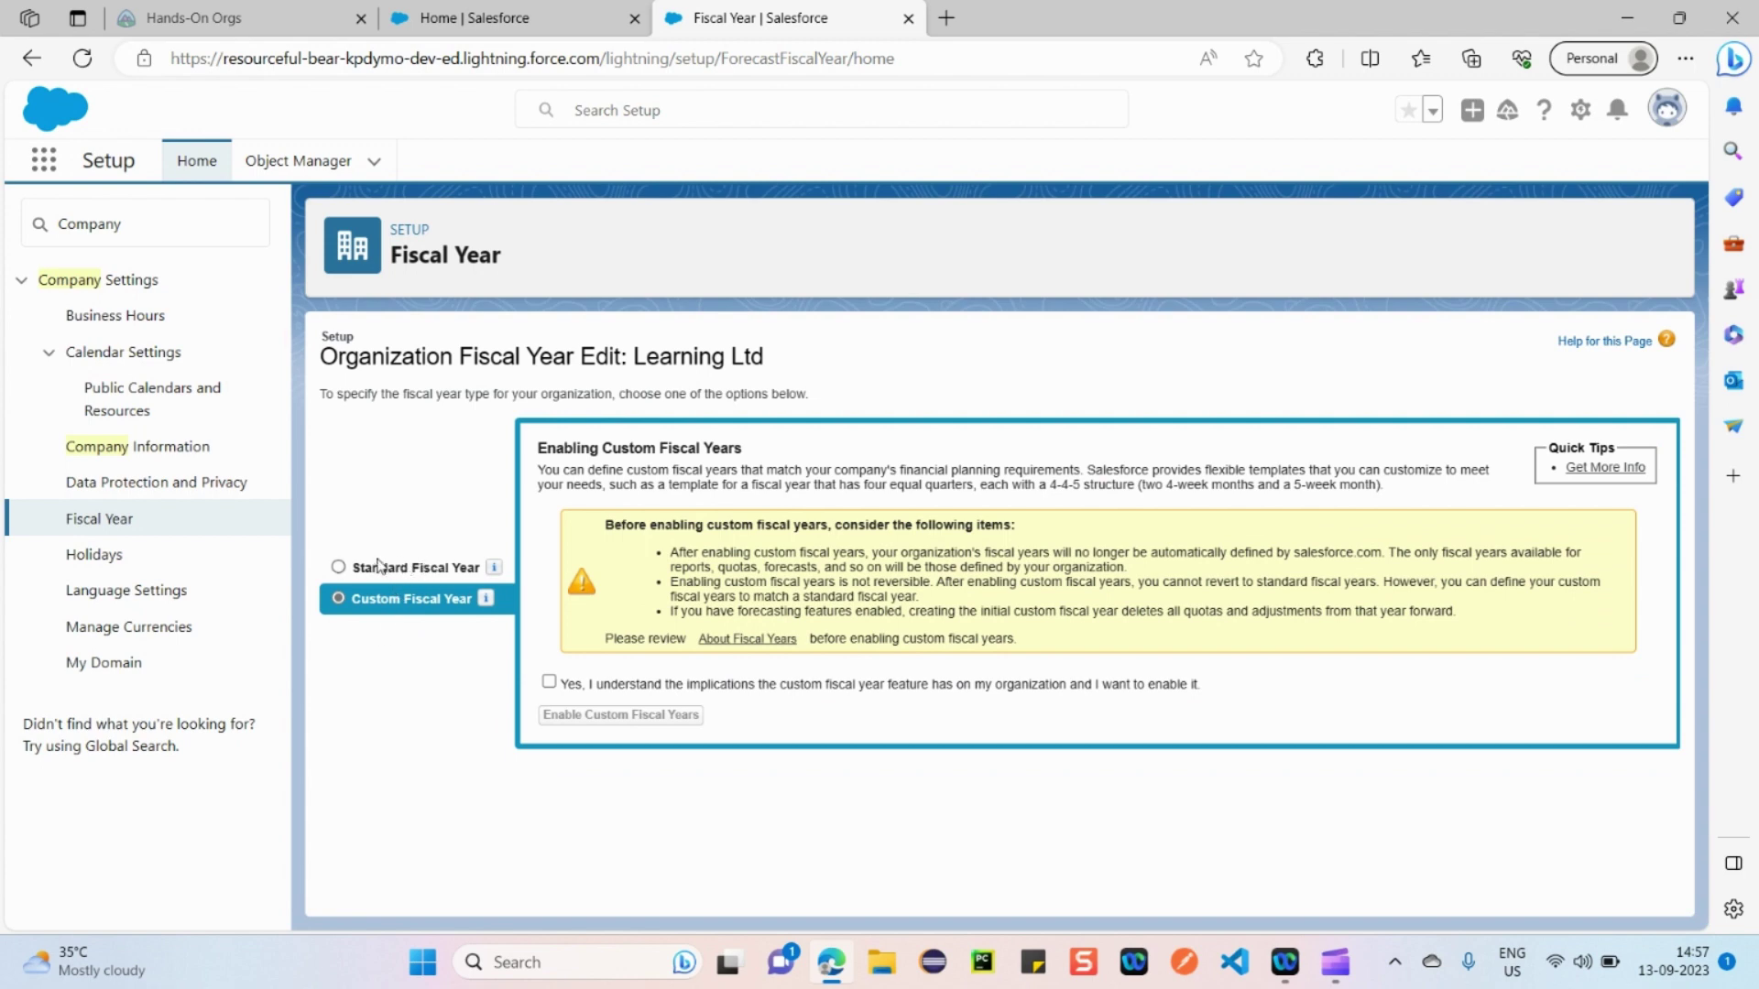
{"action": "left_click", "coordinate": [339, 569]}
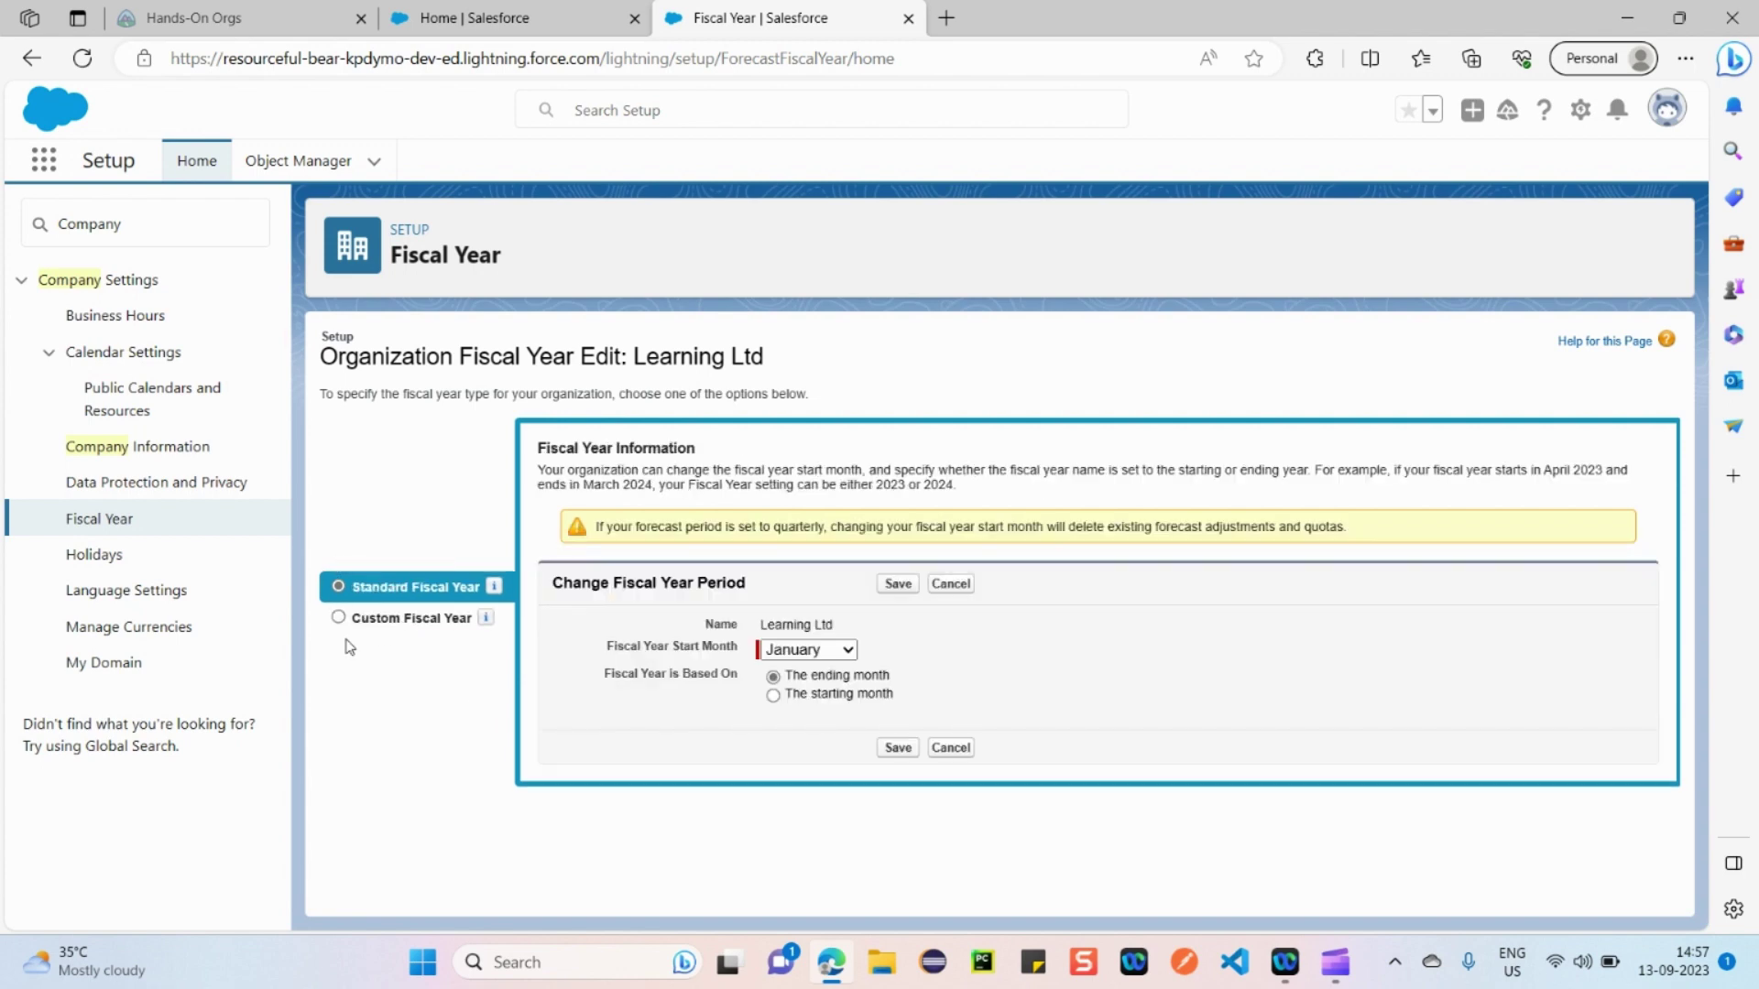
{"action": "left_click", "coordinate": [339, 616]}
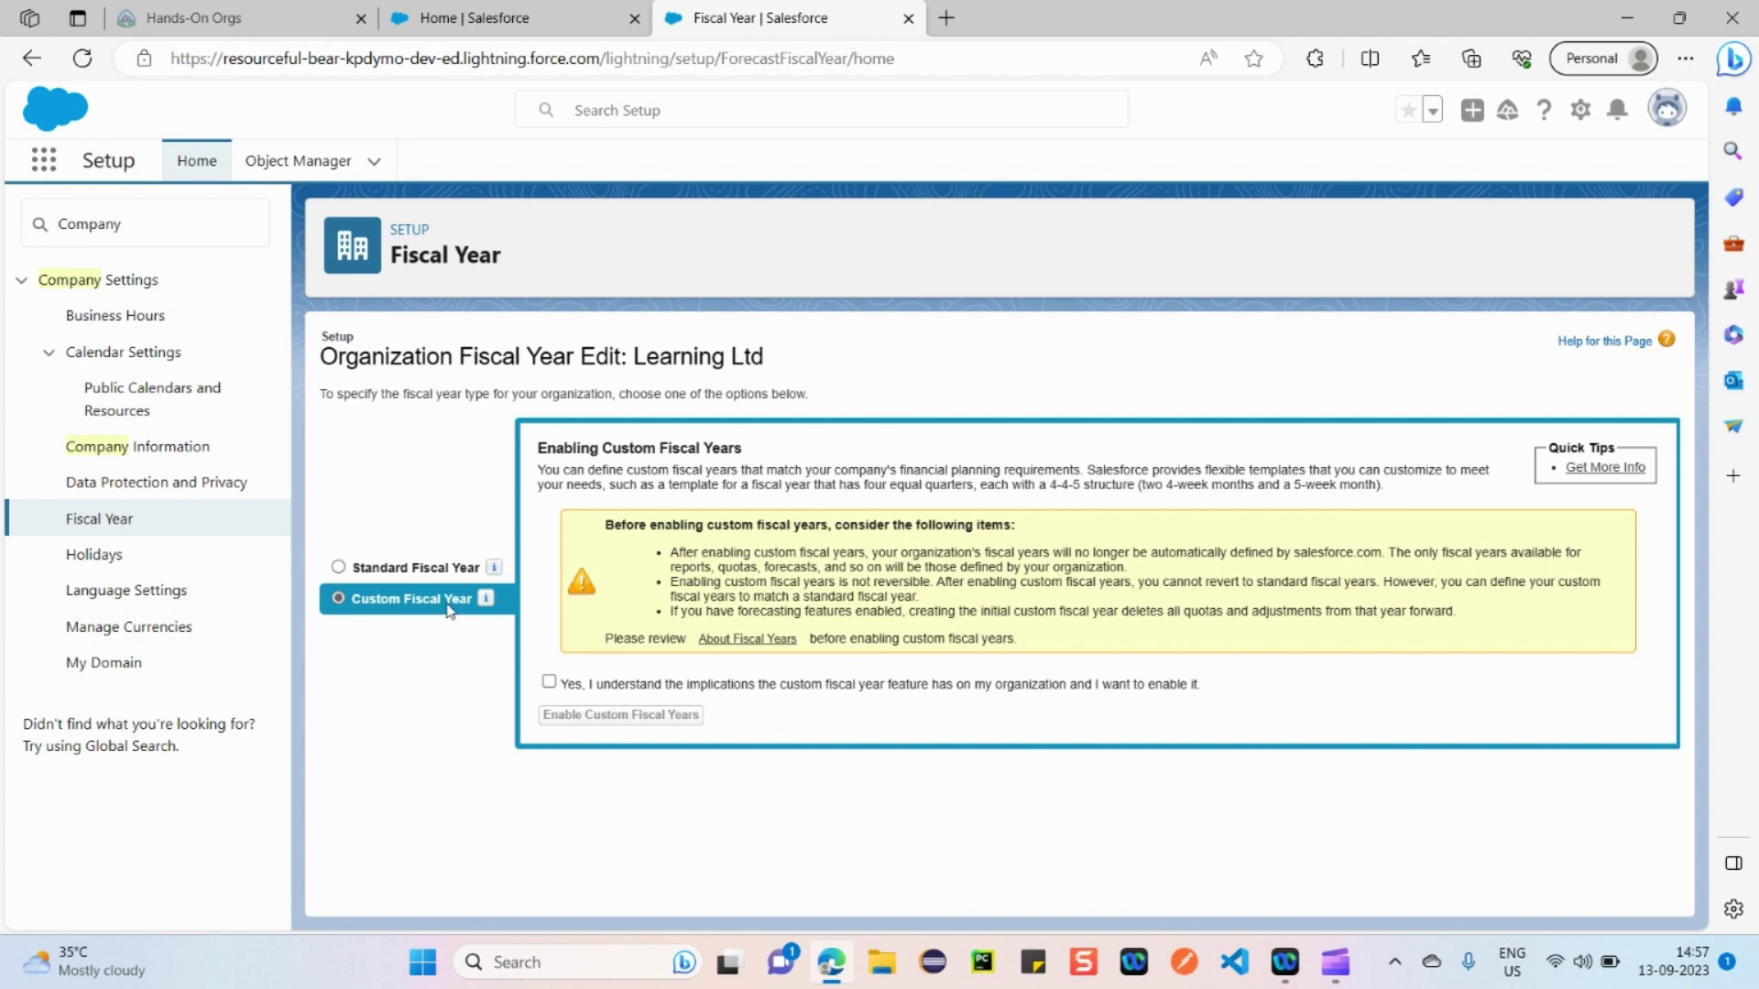
{"action": "left_click", "coordinate": [348, 568]}
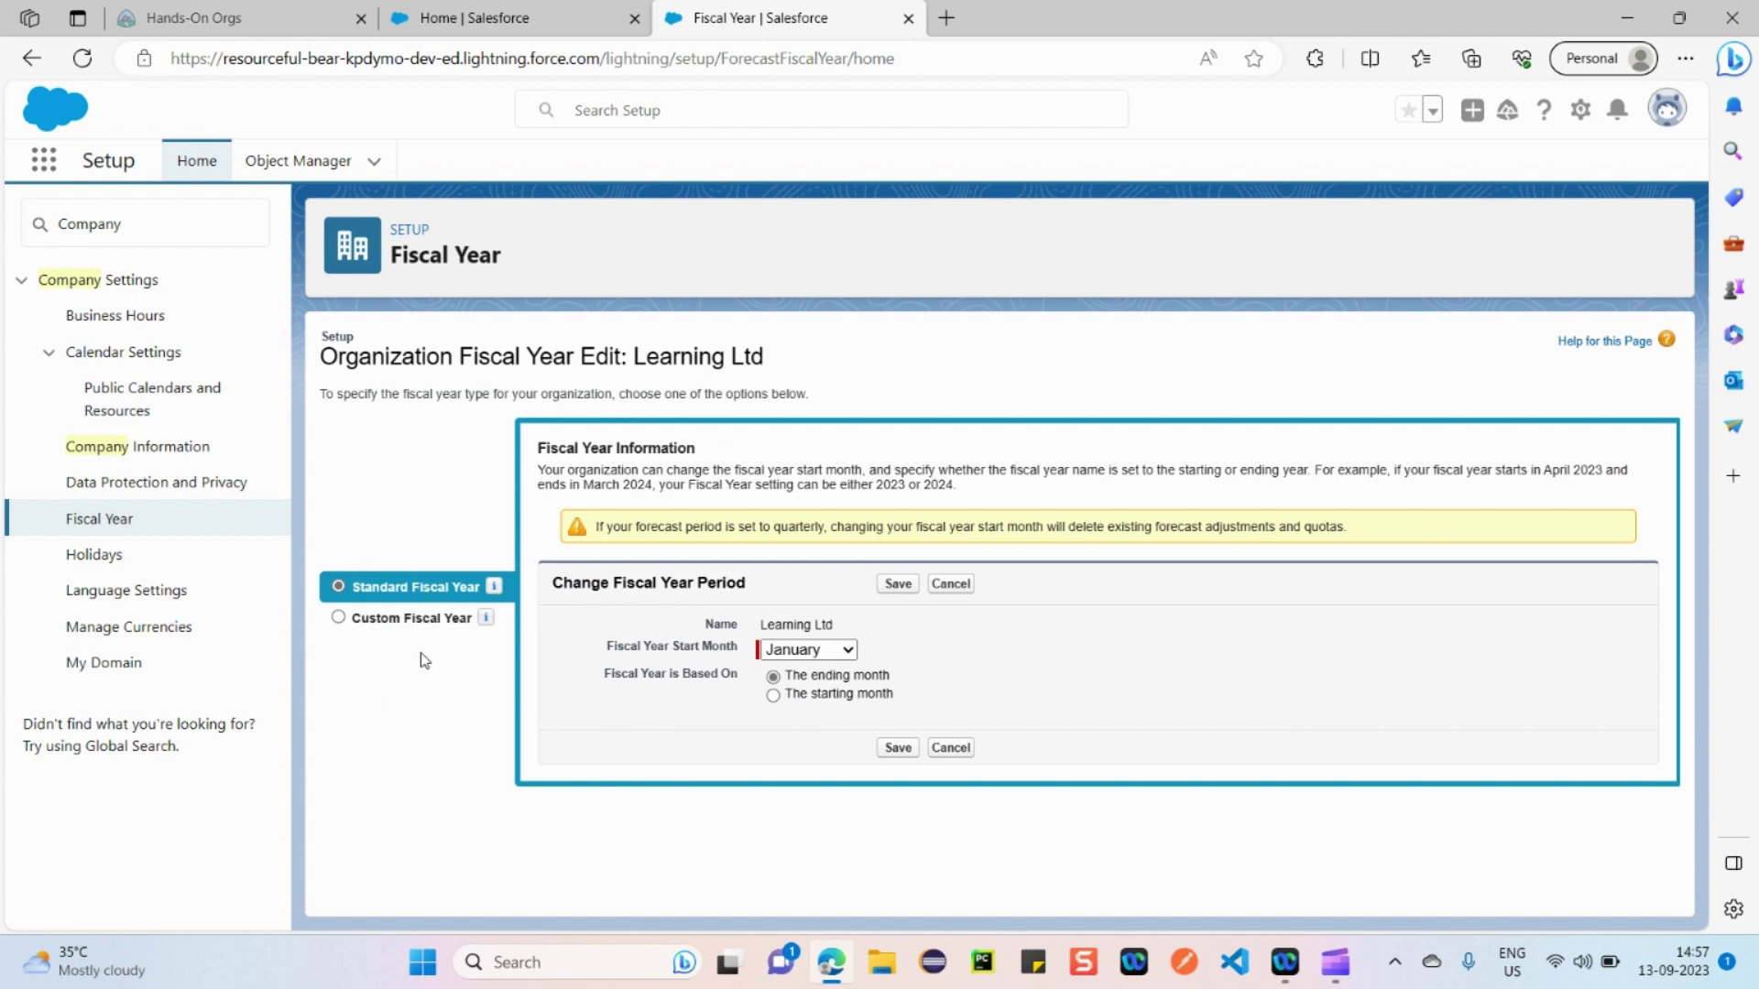
View the Holidays page, and open Language Settings to review the language preferences and the Available and Displayed Languages lists
{"action": "left_click", "coordinate": [109, 555]}
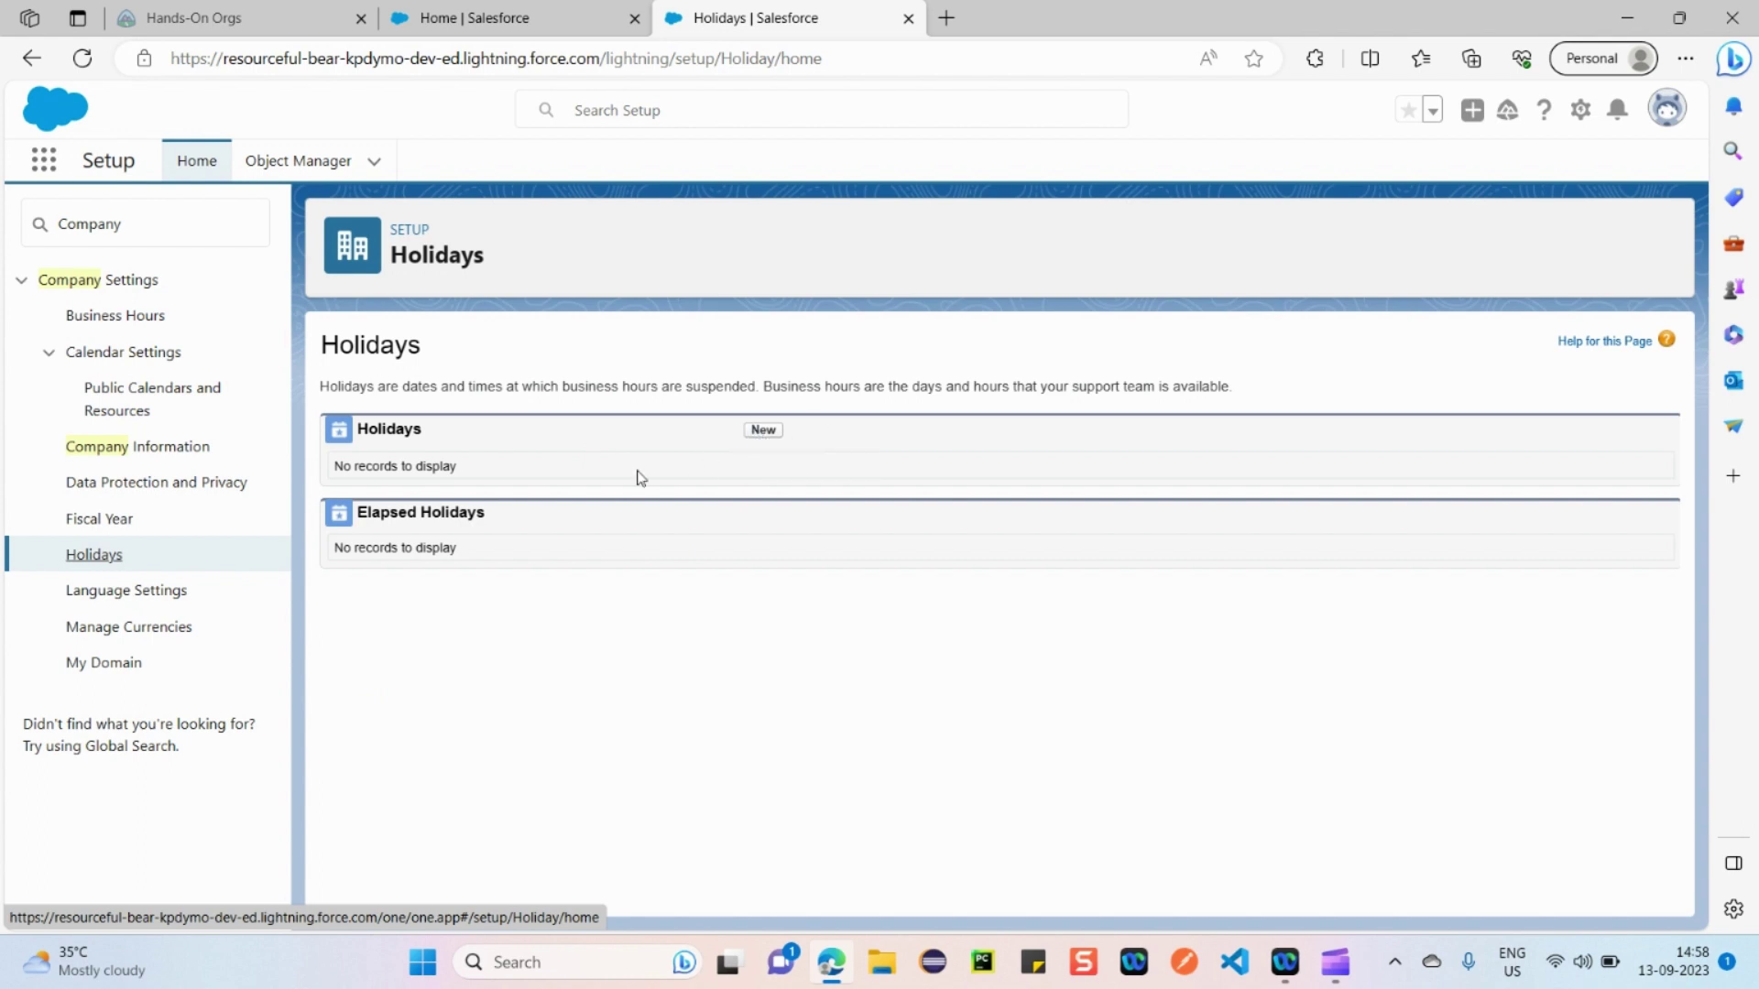
{"action": "left_click", "coordinate": [124, 592]}
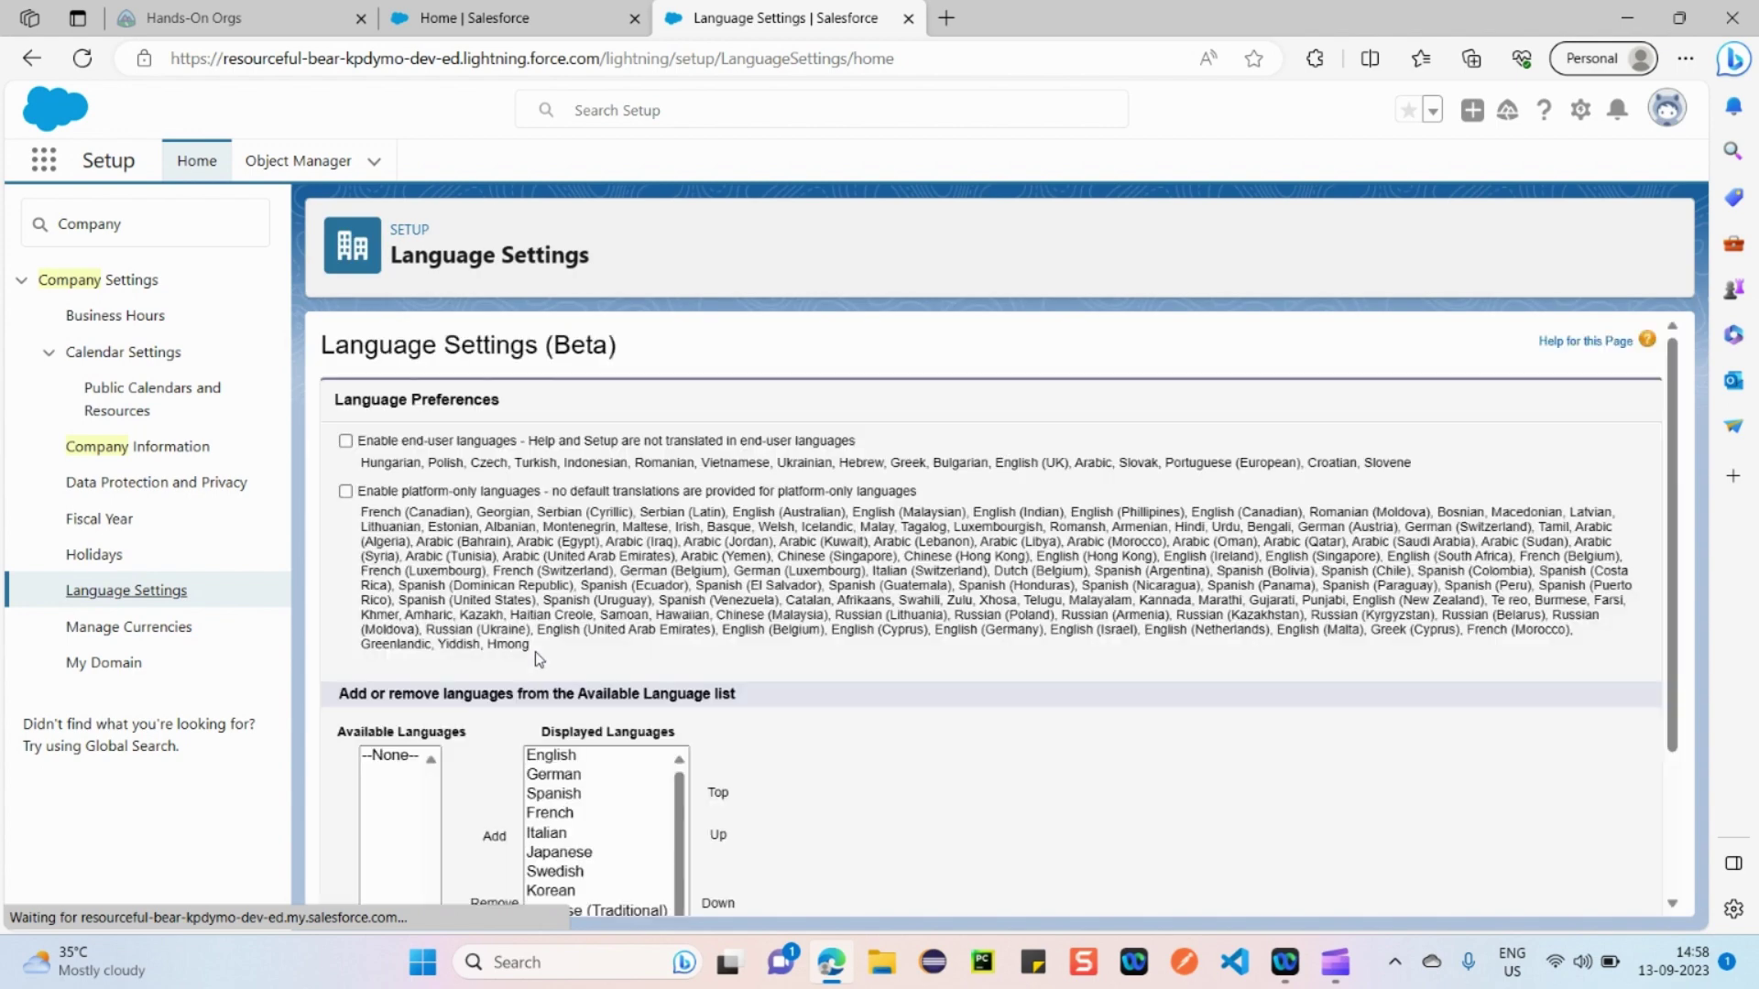
{"action": "scroll", "coordinate": [831, 703], "scroll_direction": "down", "scroll_amount": 2}
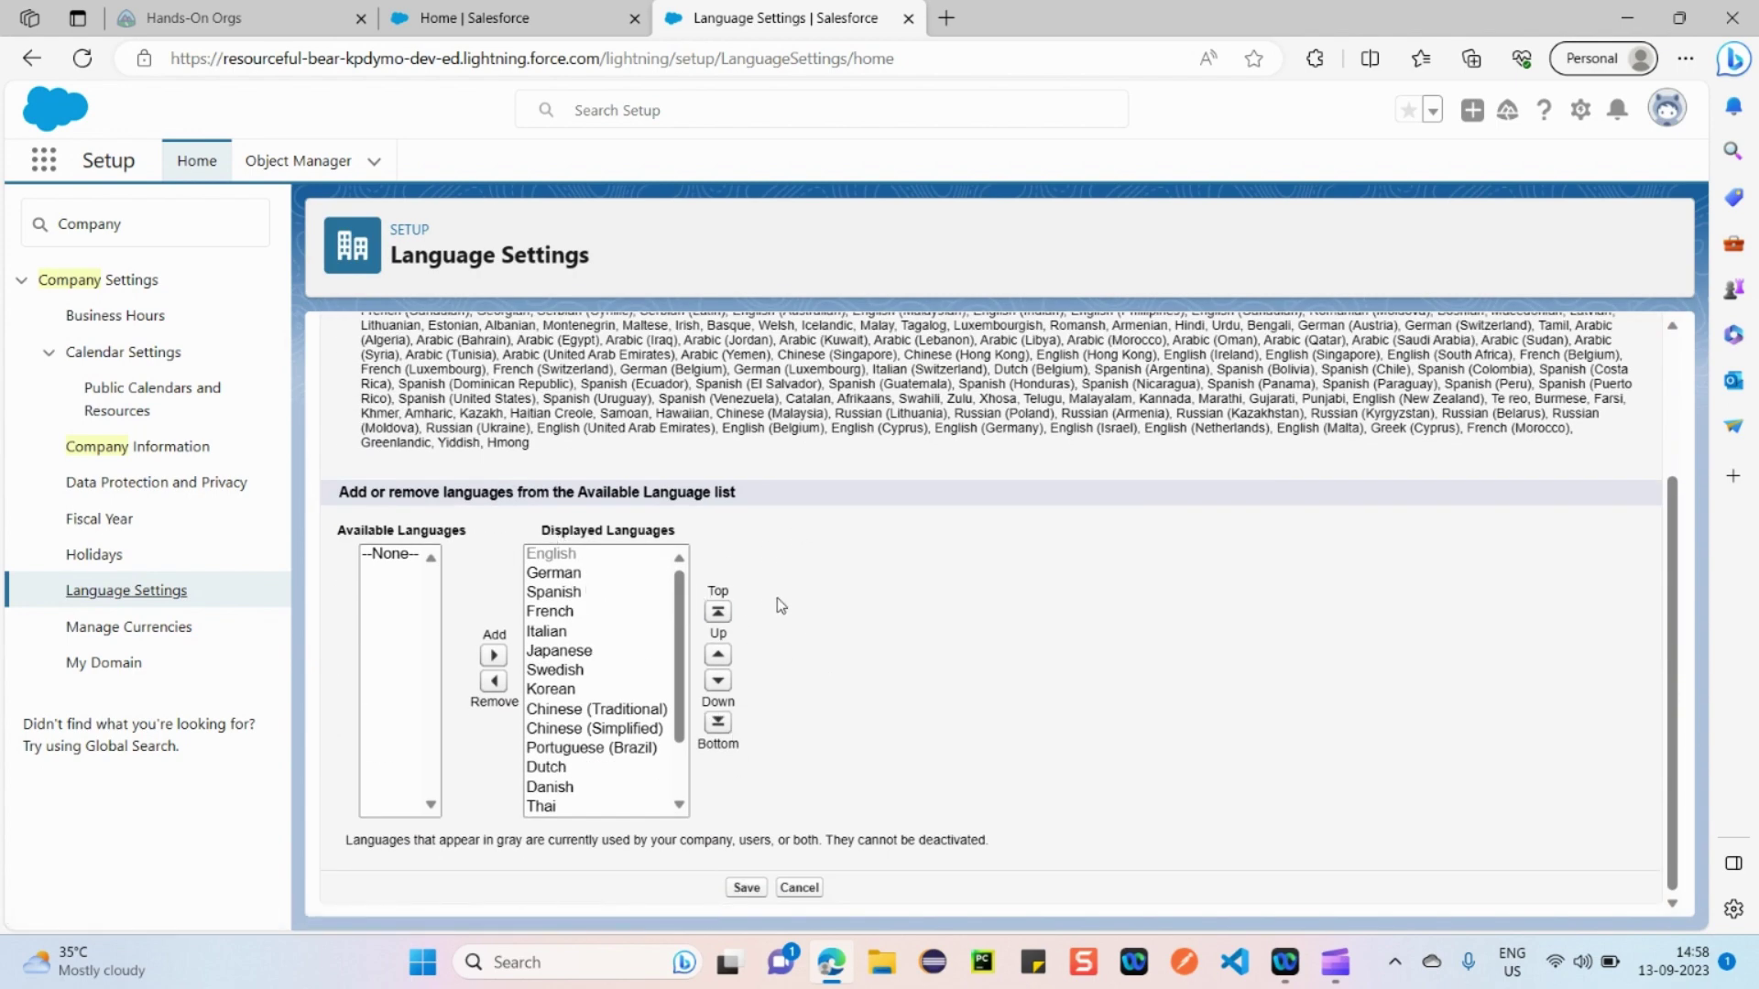
{"action": "scroll", "coordinate": [783, 758], "scroll_direction": "up", "scroll_amount": 2}
{"action": "scroll", "coordinate": [810, 711], "scroll_direction": "down", "scroll_amount": 2}
{"action": "scroll", "coordinate": [801, 711], "scroll_direction": "up", "scroll_amount": 3}
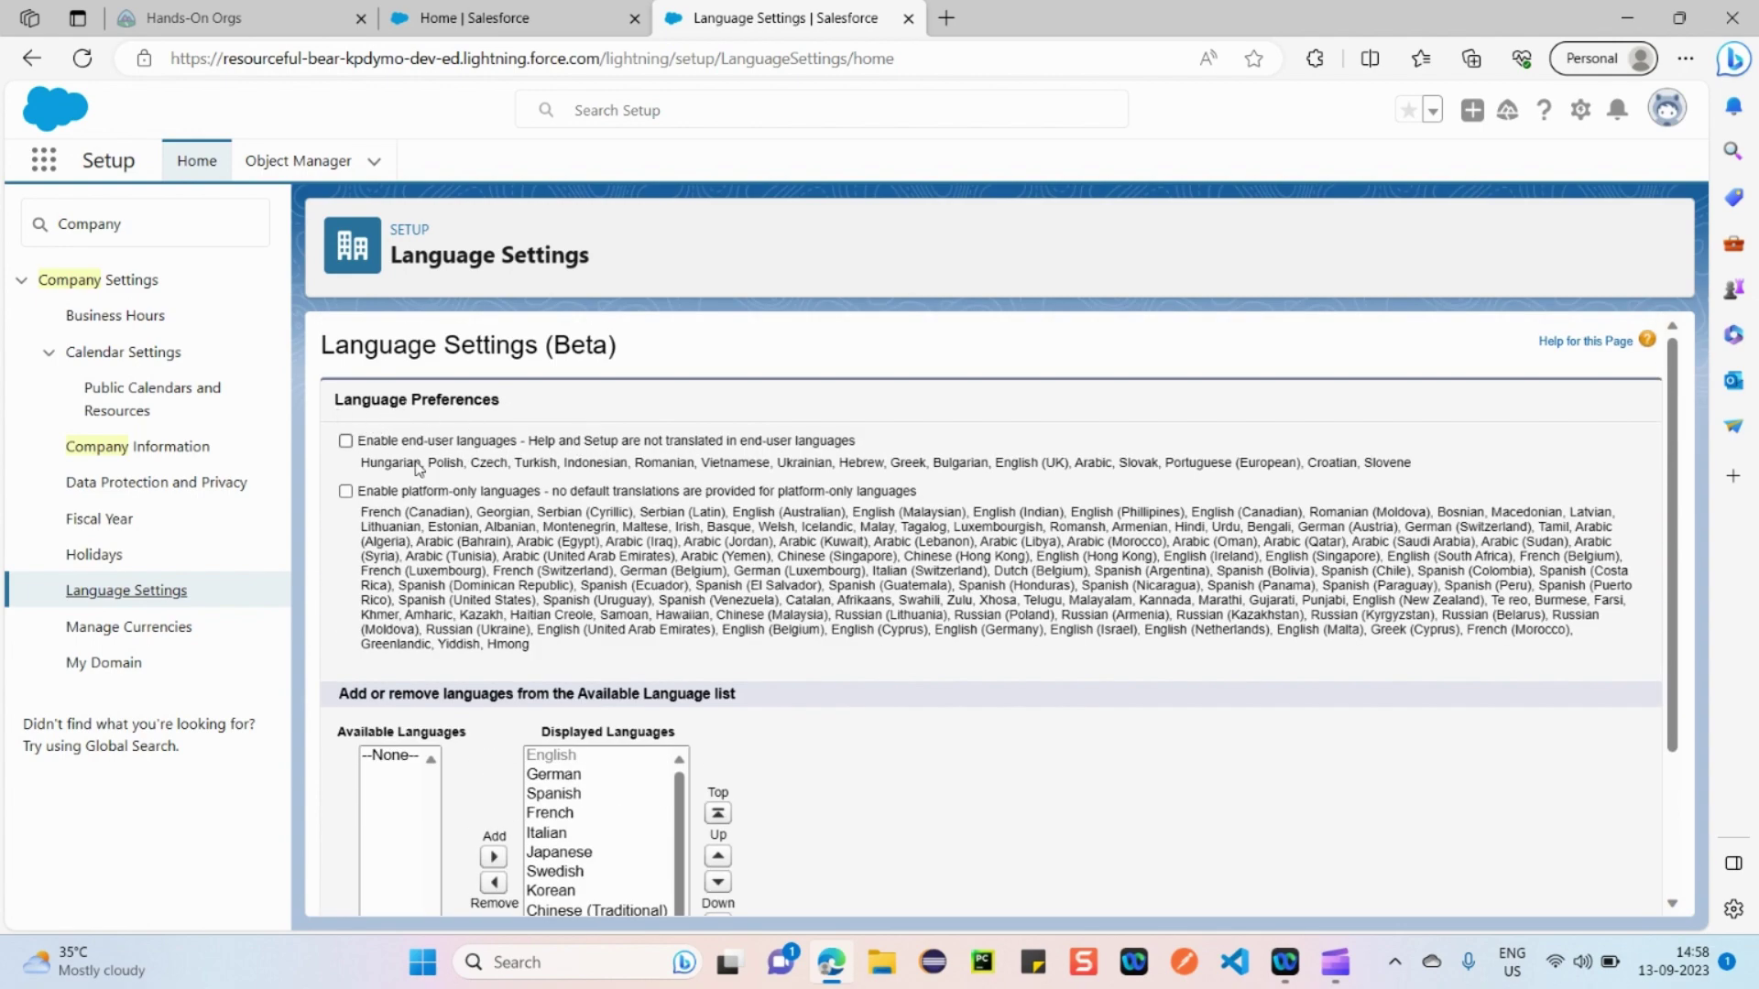
Open Manage Currencies and review the Advanced Currency Management setting
{"action": "left_click", "coordinate": [138, 628]}
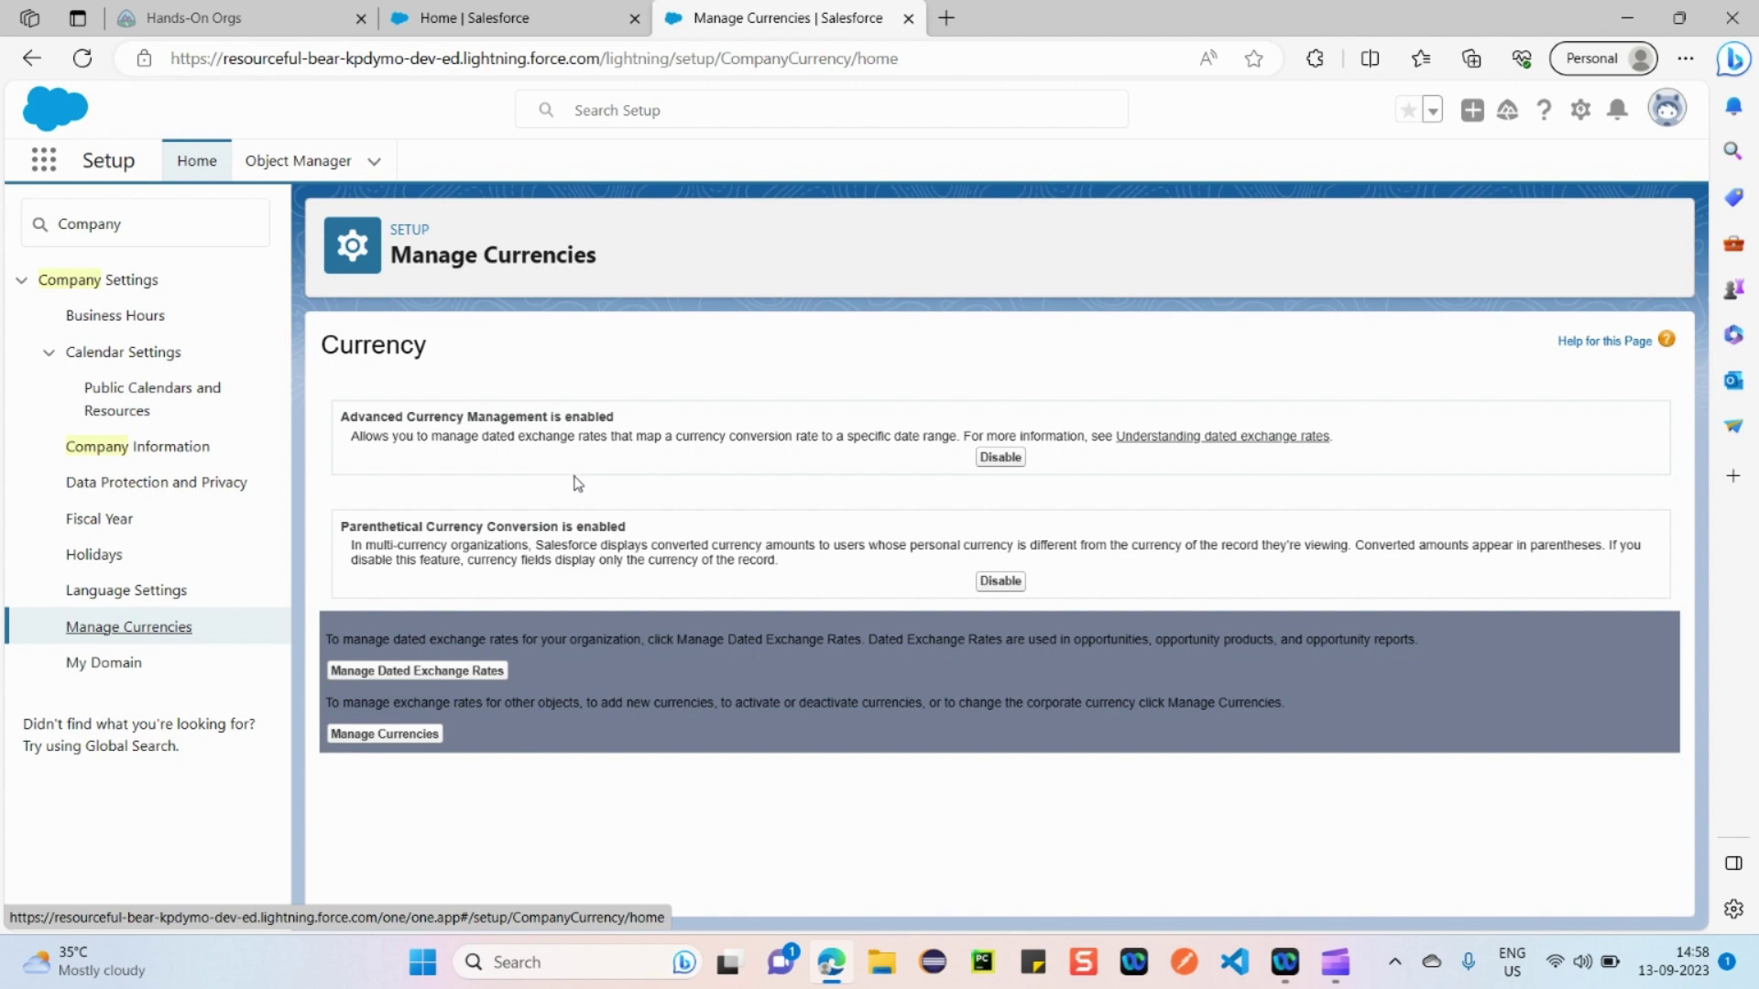
{"action": "left_click_drag", "start_coordinate": [371, 419], "coordinate": [612, 421]}
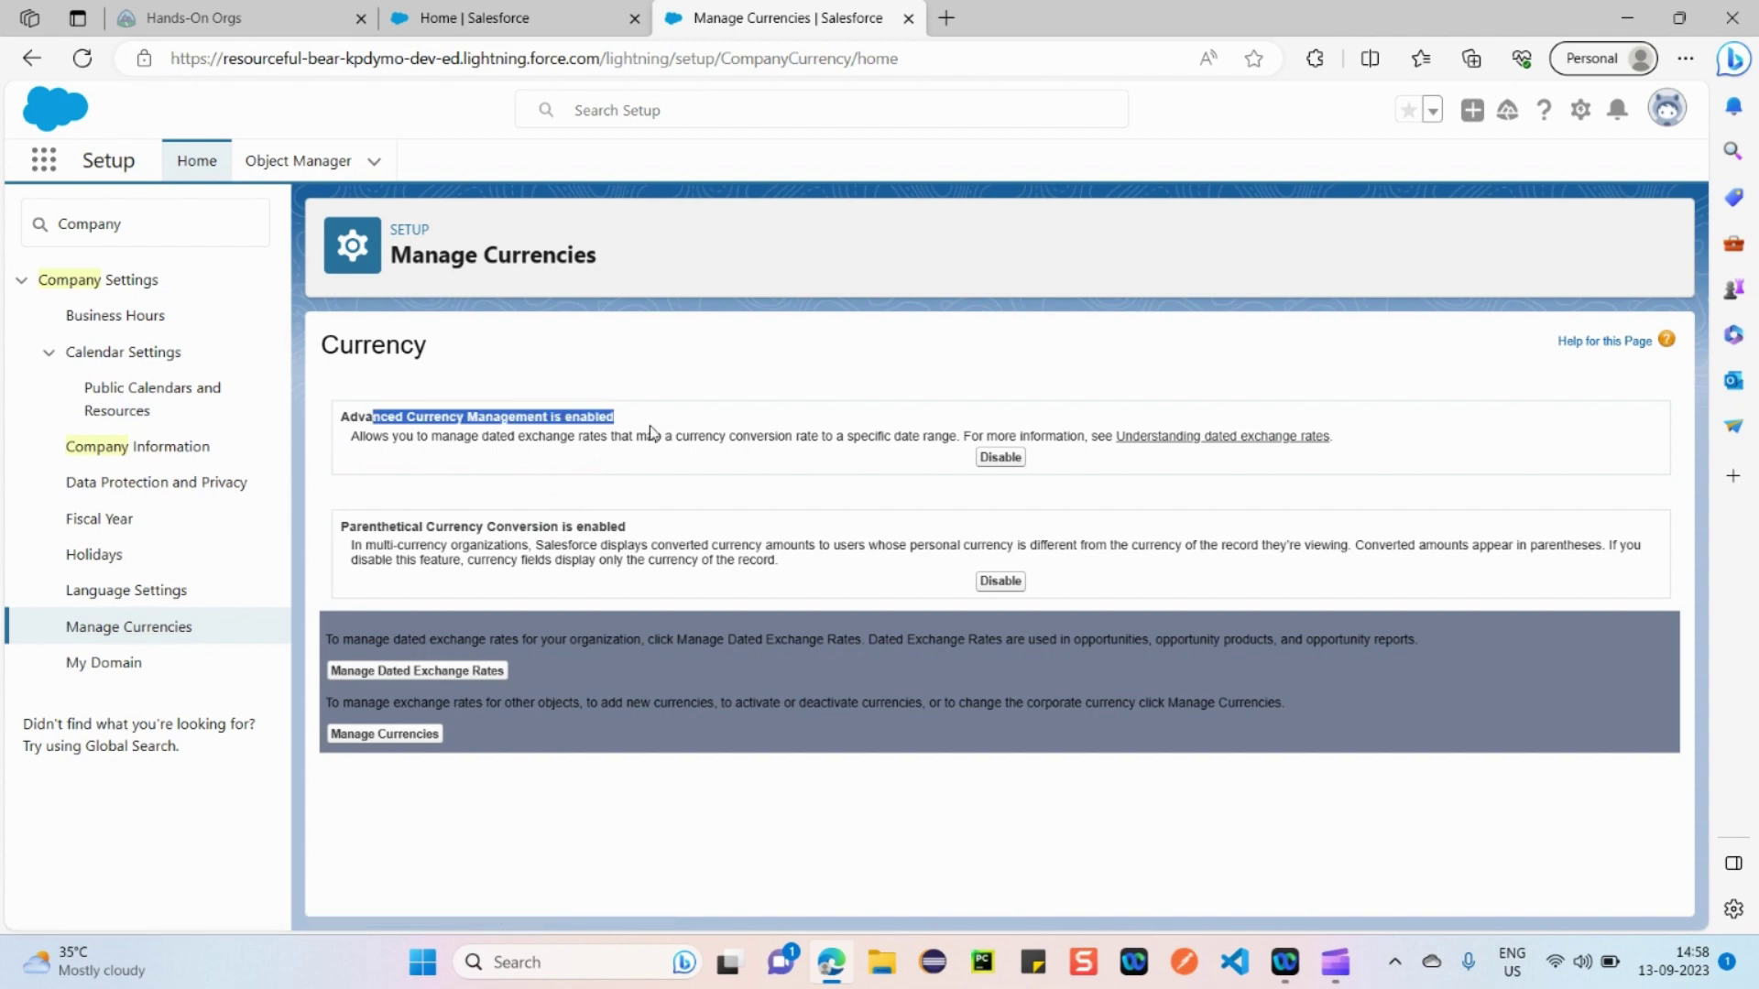
{"action": "left_click", "coordinate": [656, 475]}
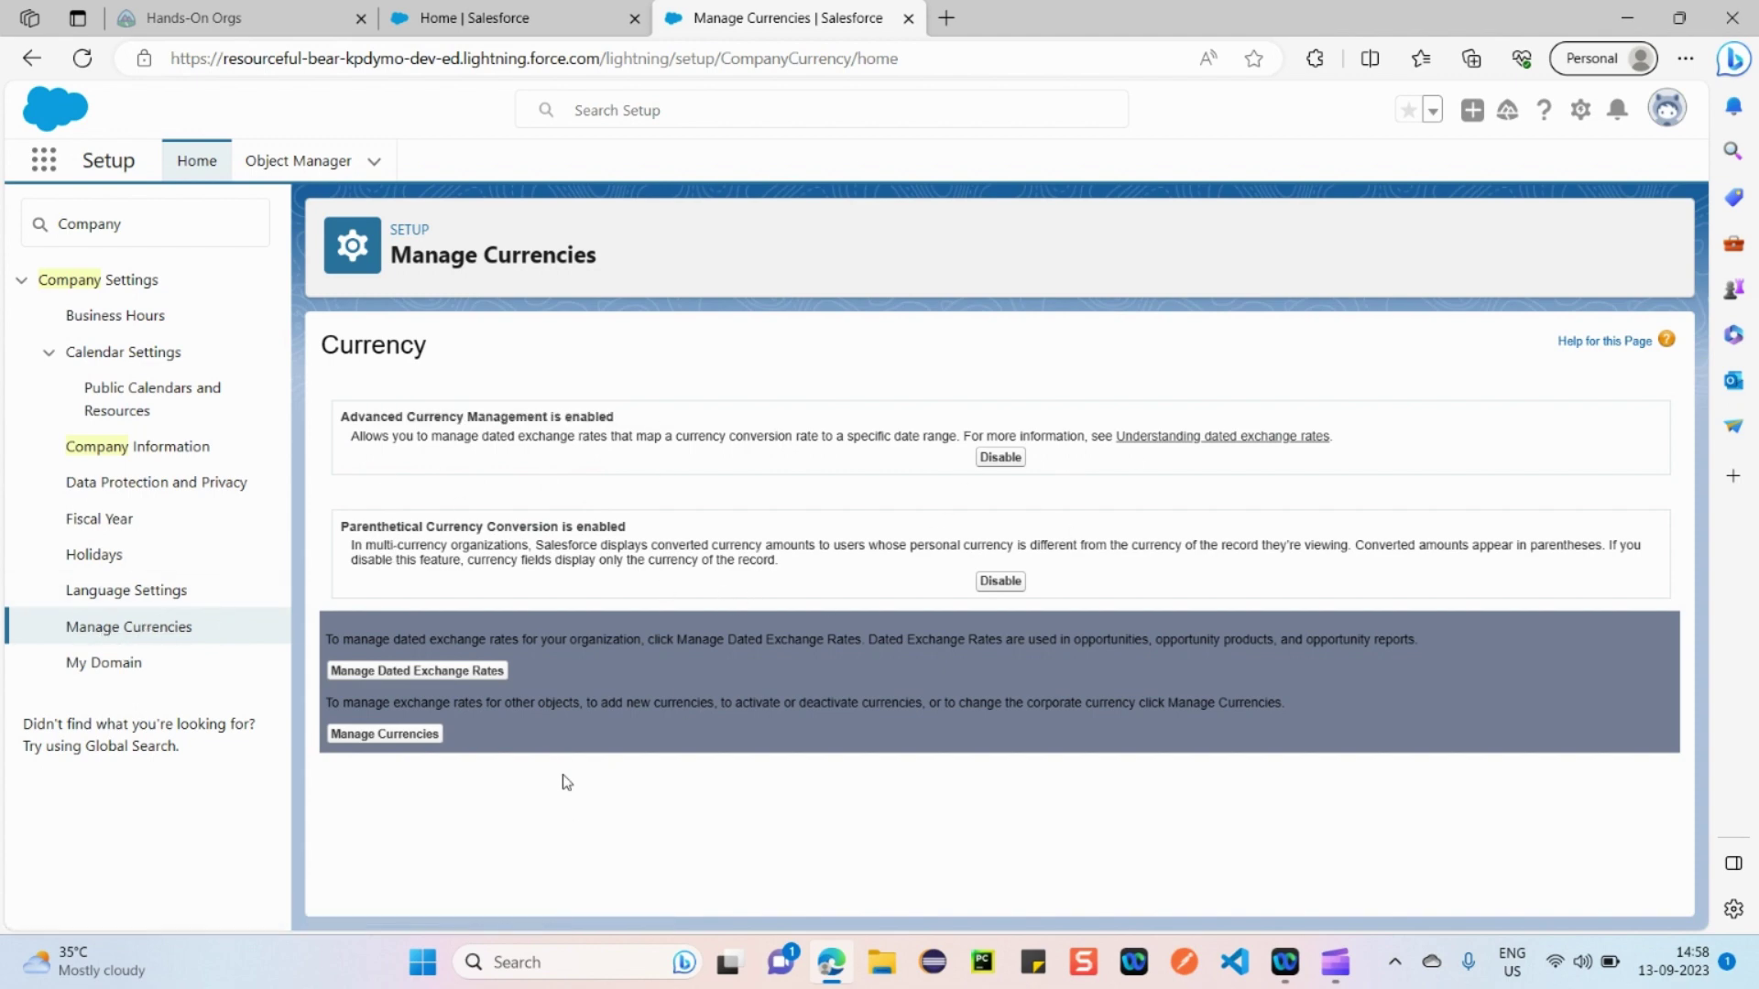
Open the My Domain settings and examine the My Domain Name under My Domain Details
{"action": "left_click", "coordinate": [105, 664]}
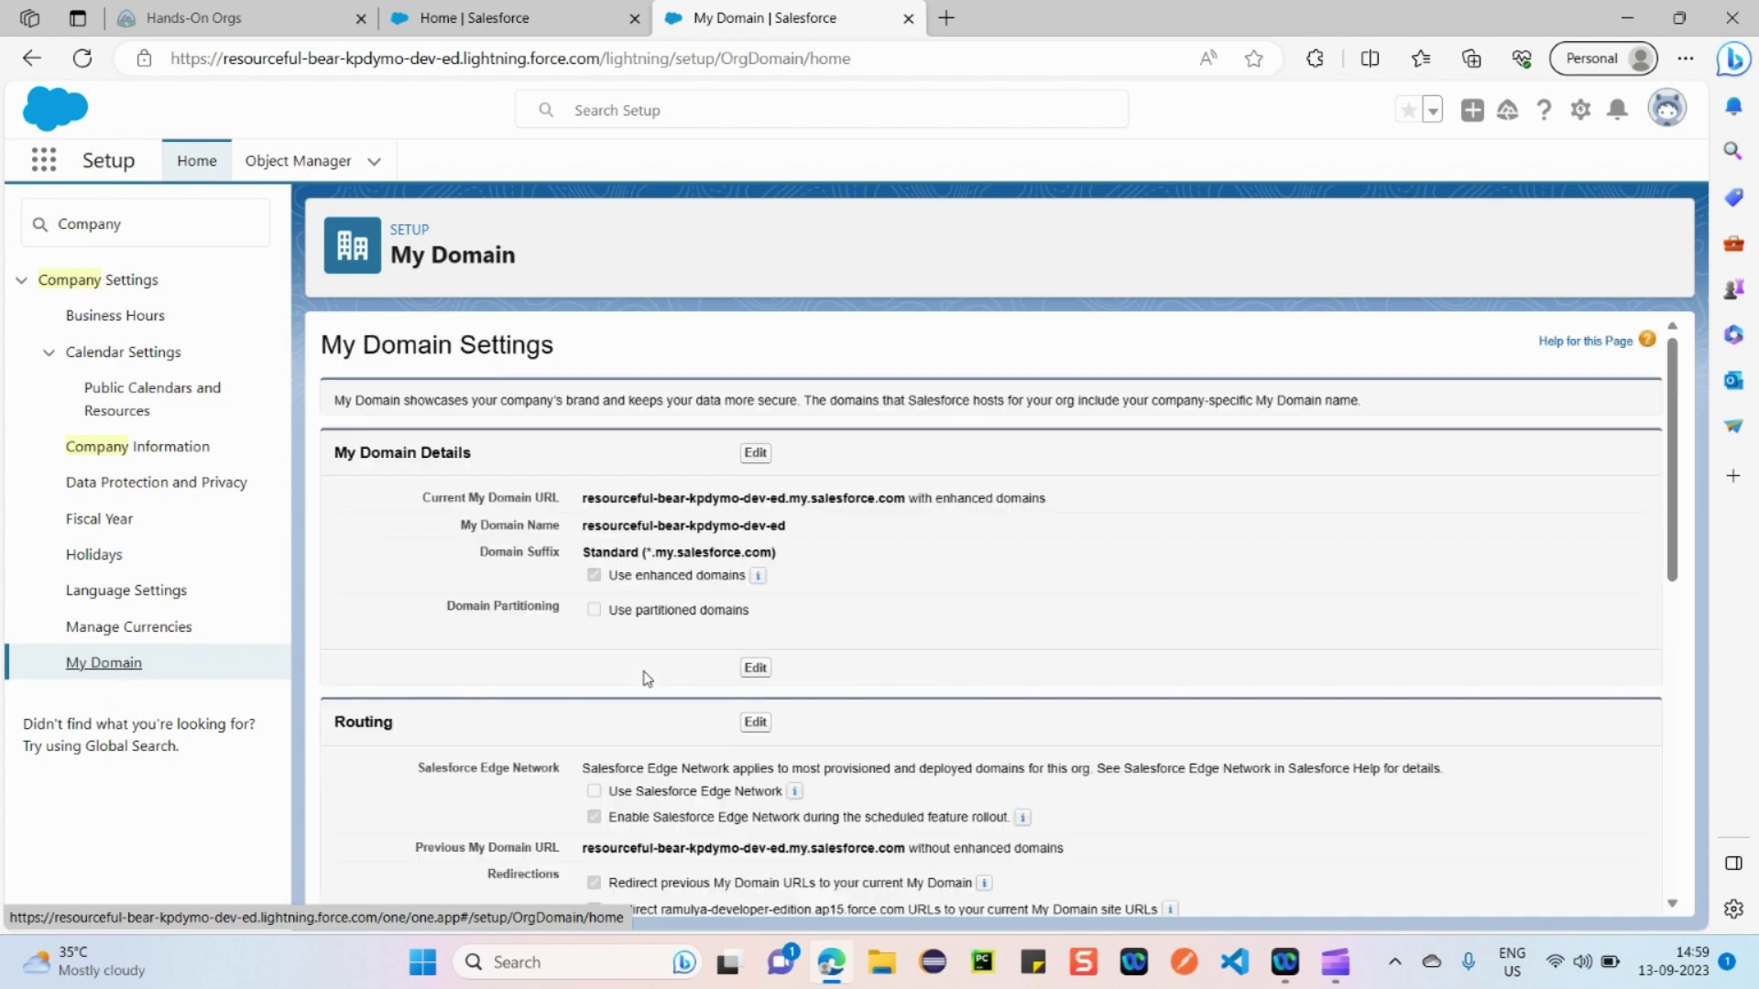
{"action": "scroll", "coordinate": [966, 624], "scroll_direction": "down", "scroll_amount": 1}
{"action": "scroll", "coordinate": [645, 529], "scroll_direction": "up", "scroll_amount": 1}
{"action": "left_click_drag", "start_coordinate": [585, 524], "coordinate": [821, 534]}
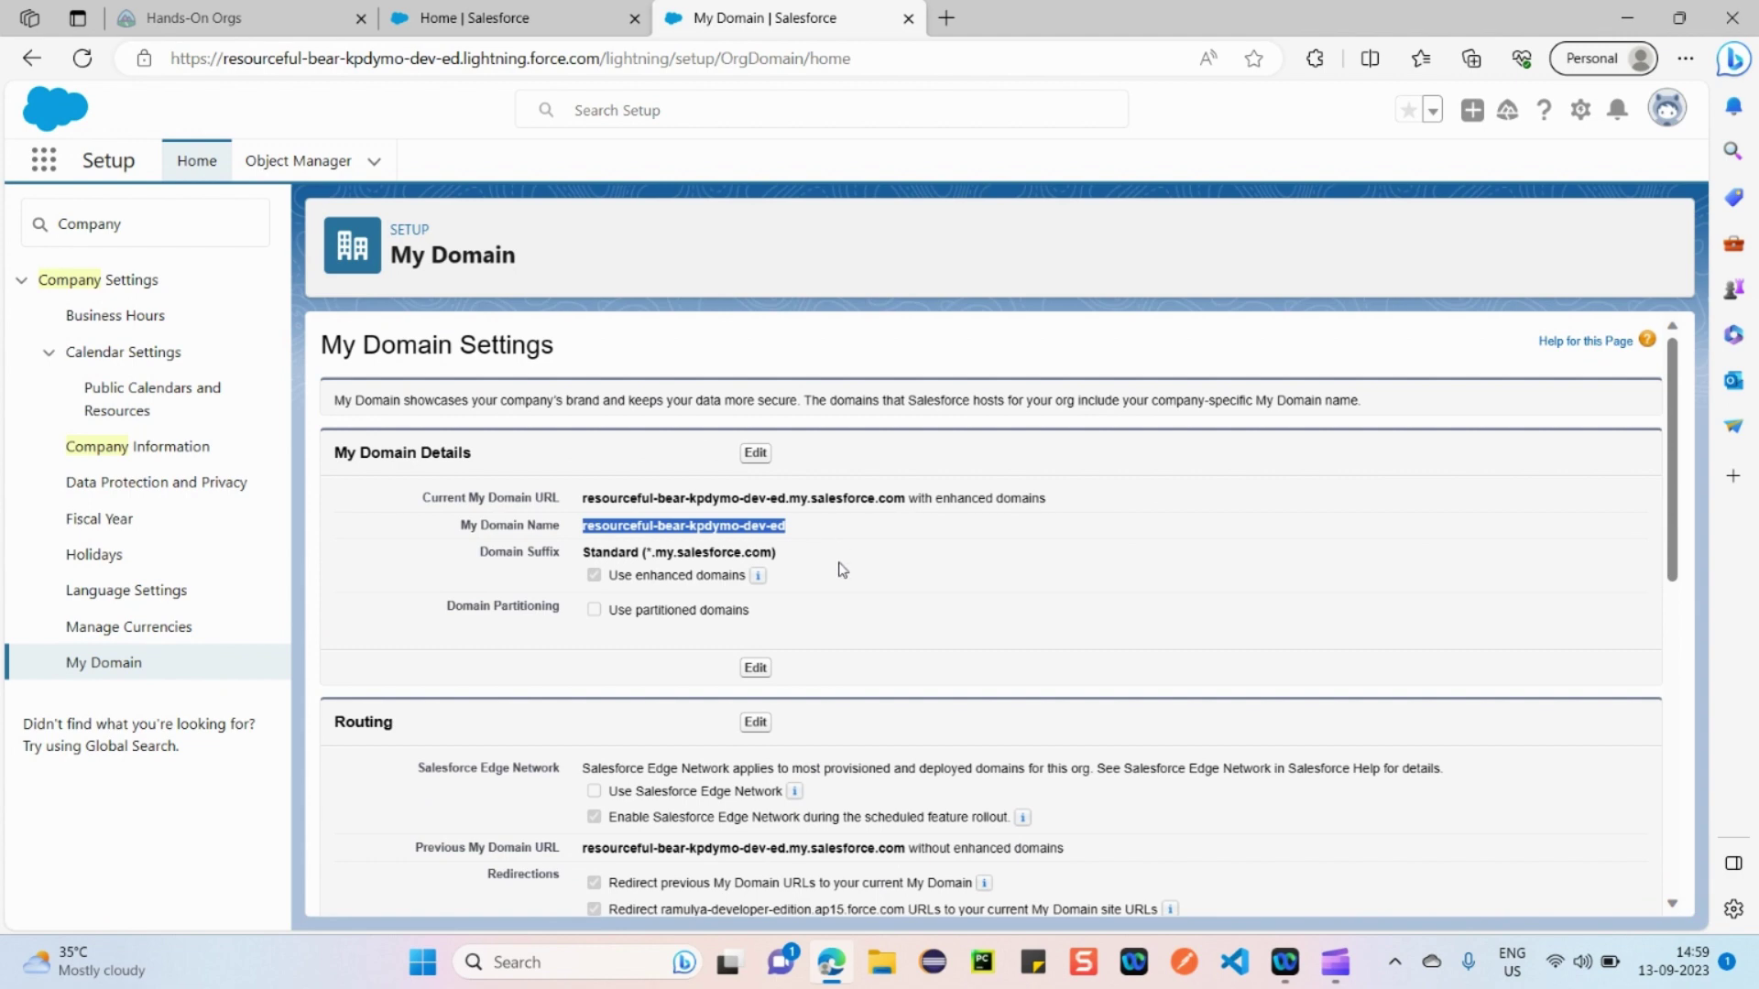
{"action": "left_click", "coordinate": [843, 570]}
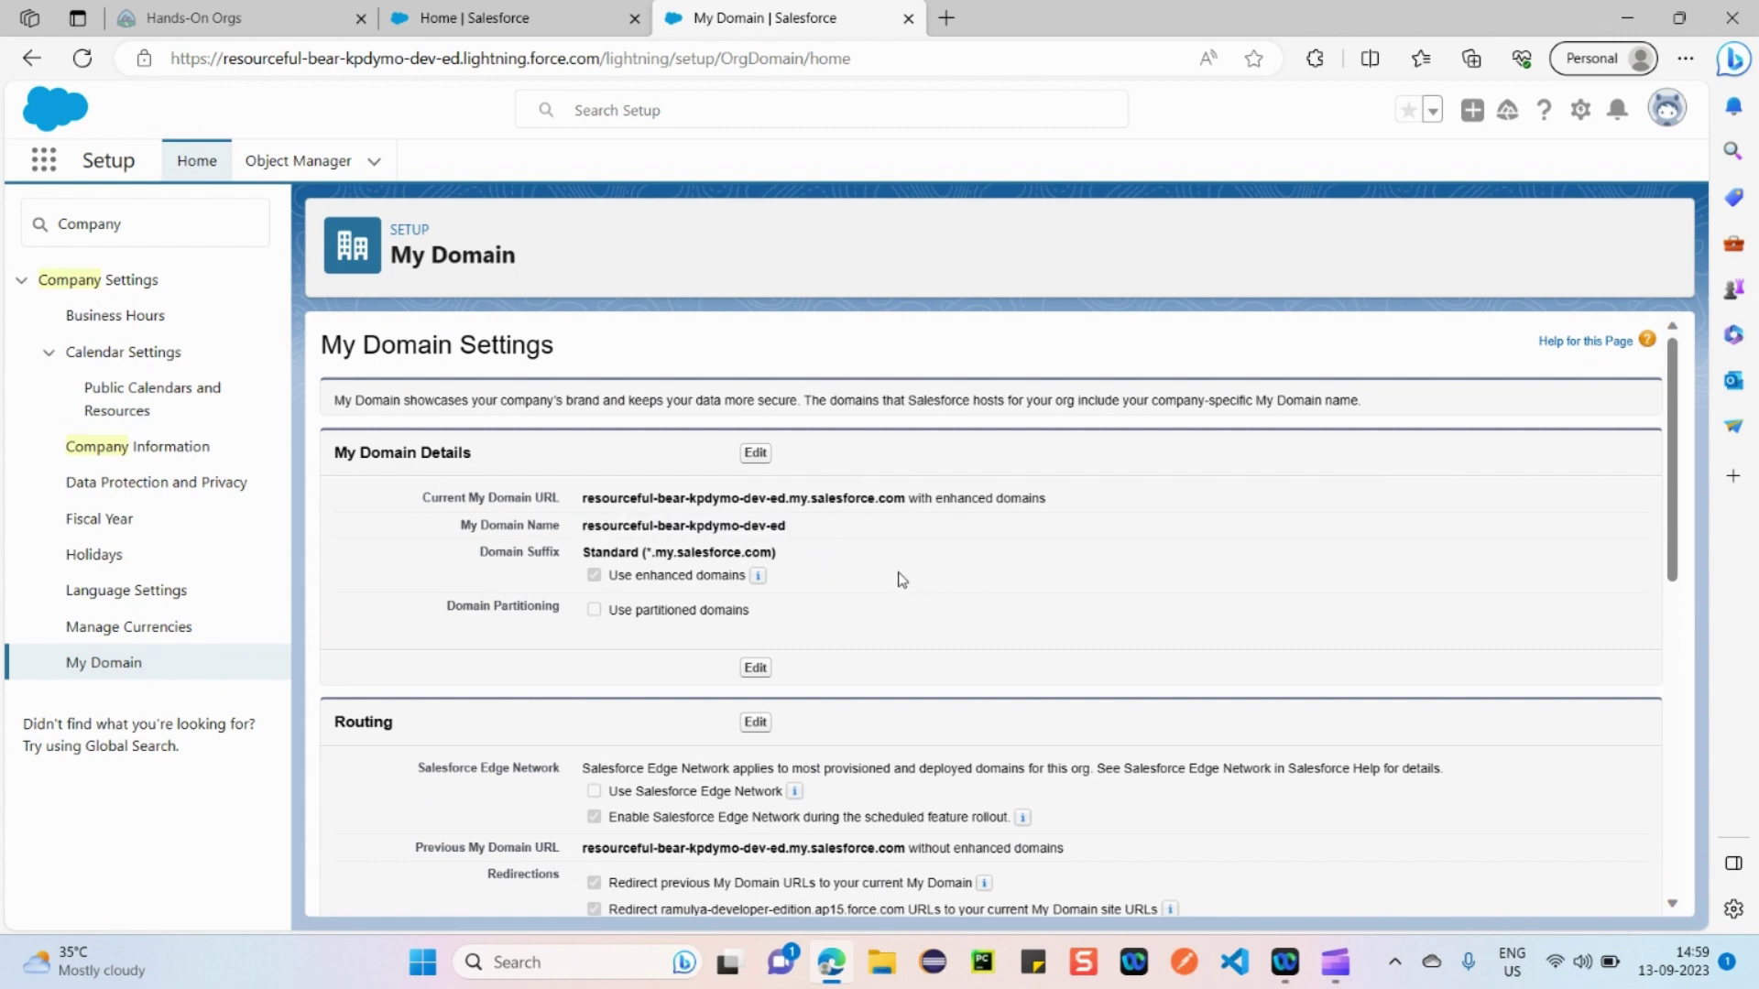
{"action": "left_click_drag", "start_coordinate": [582, 525], "coordinate": [794, 532]}
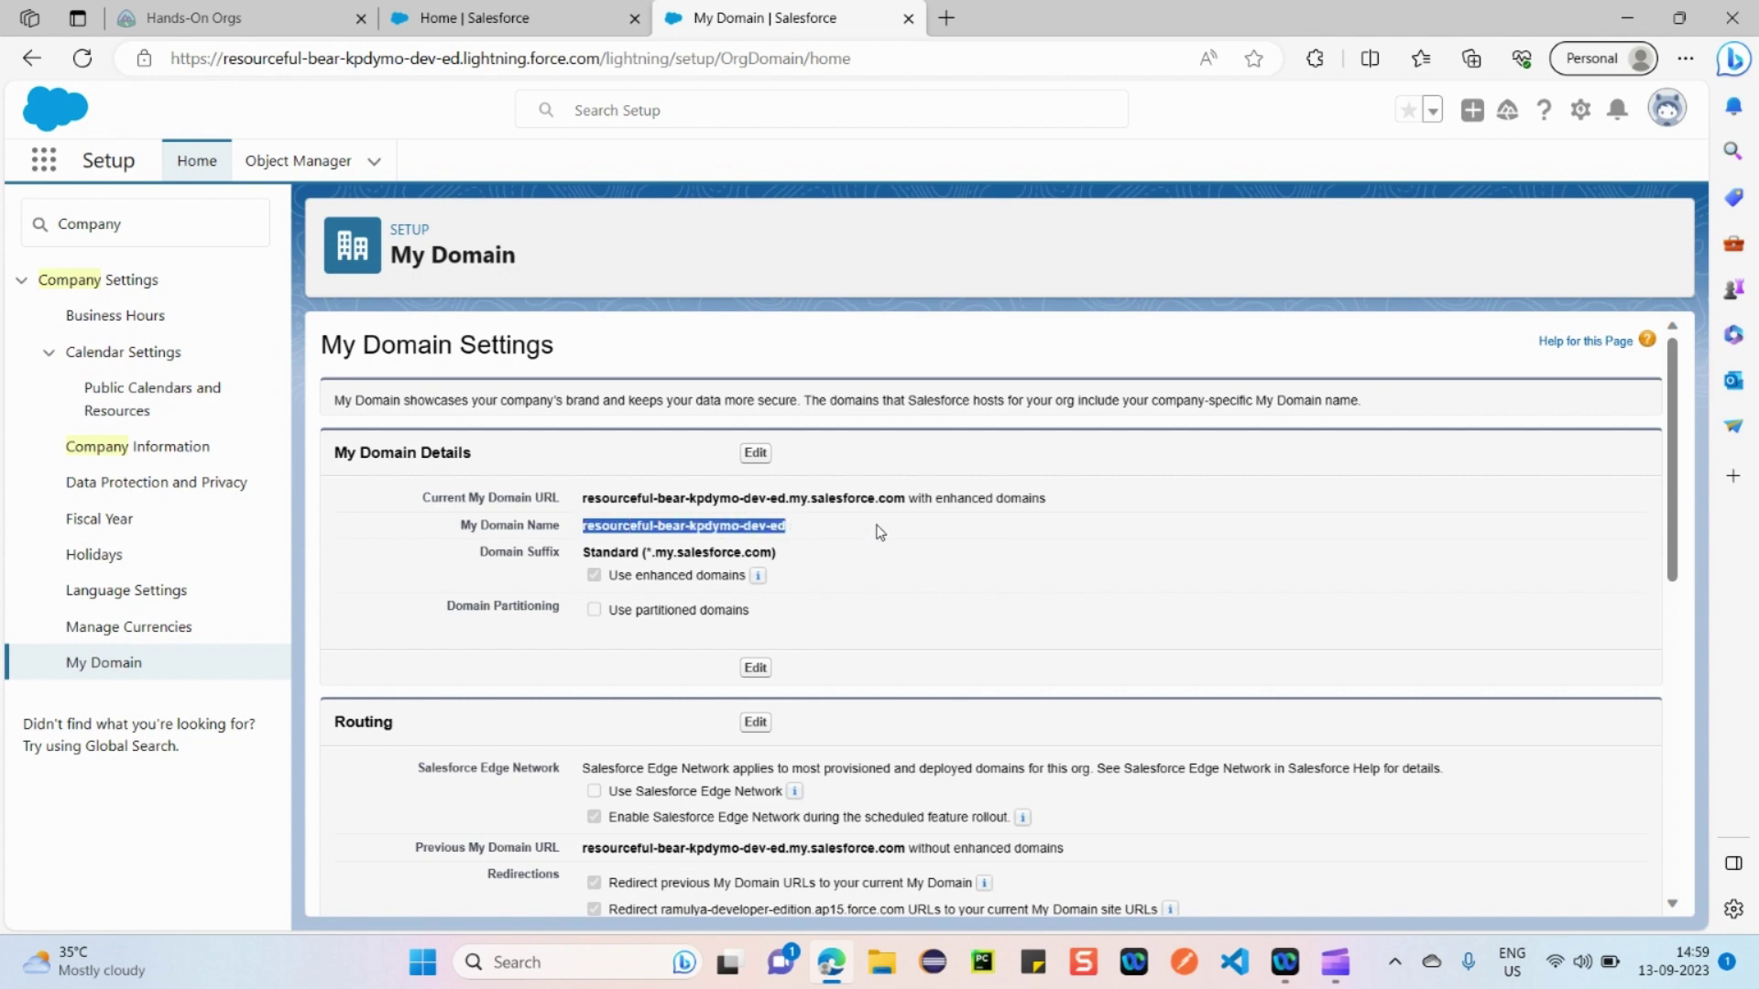
Compare the Current My Domain URL and My Domain Name with the domain part of the page's web address
{"action": "left_click_drag", "start_coordinate": [583, 499], "coordinate": [905, 499]}
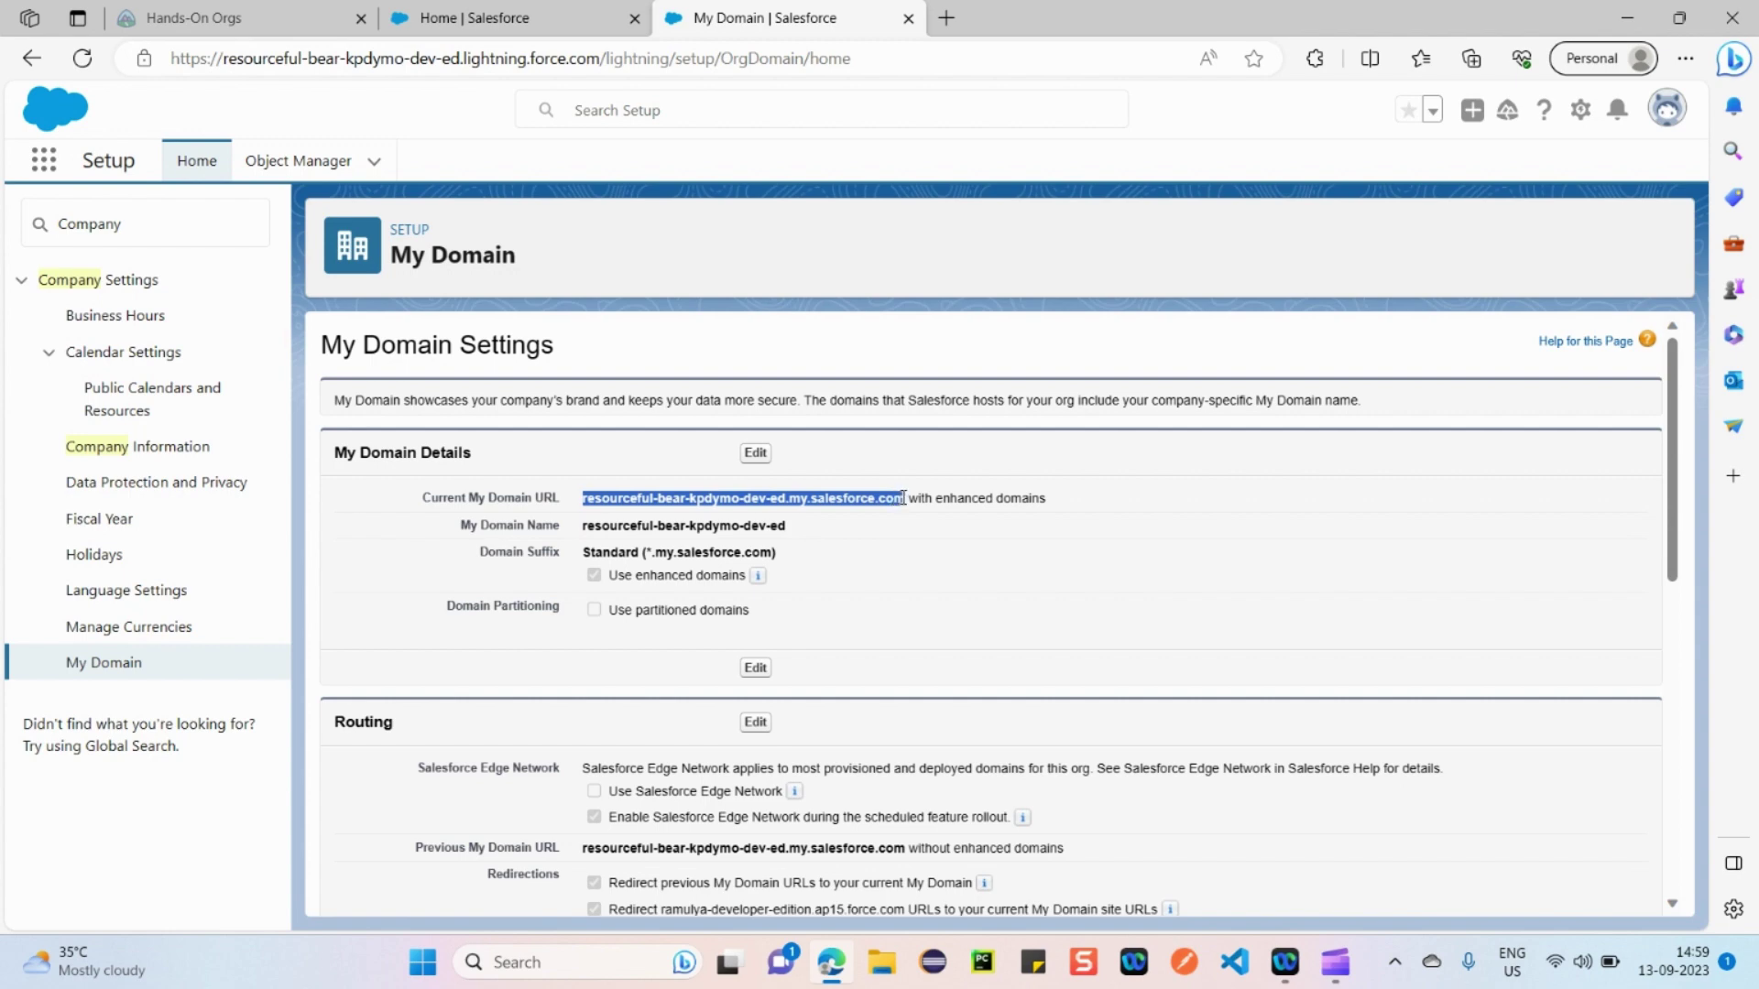
{"action": "left_click", "coordinate": [898, 547]}
{"action": "left_click_drag", "start_coordinate": [740, 500], "coordinate": [585, 497]}
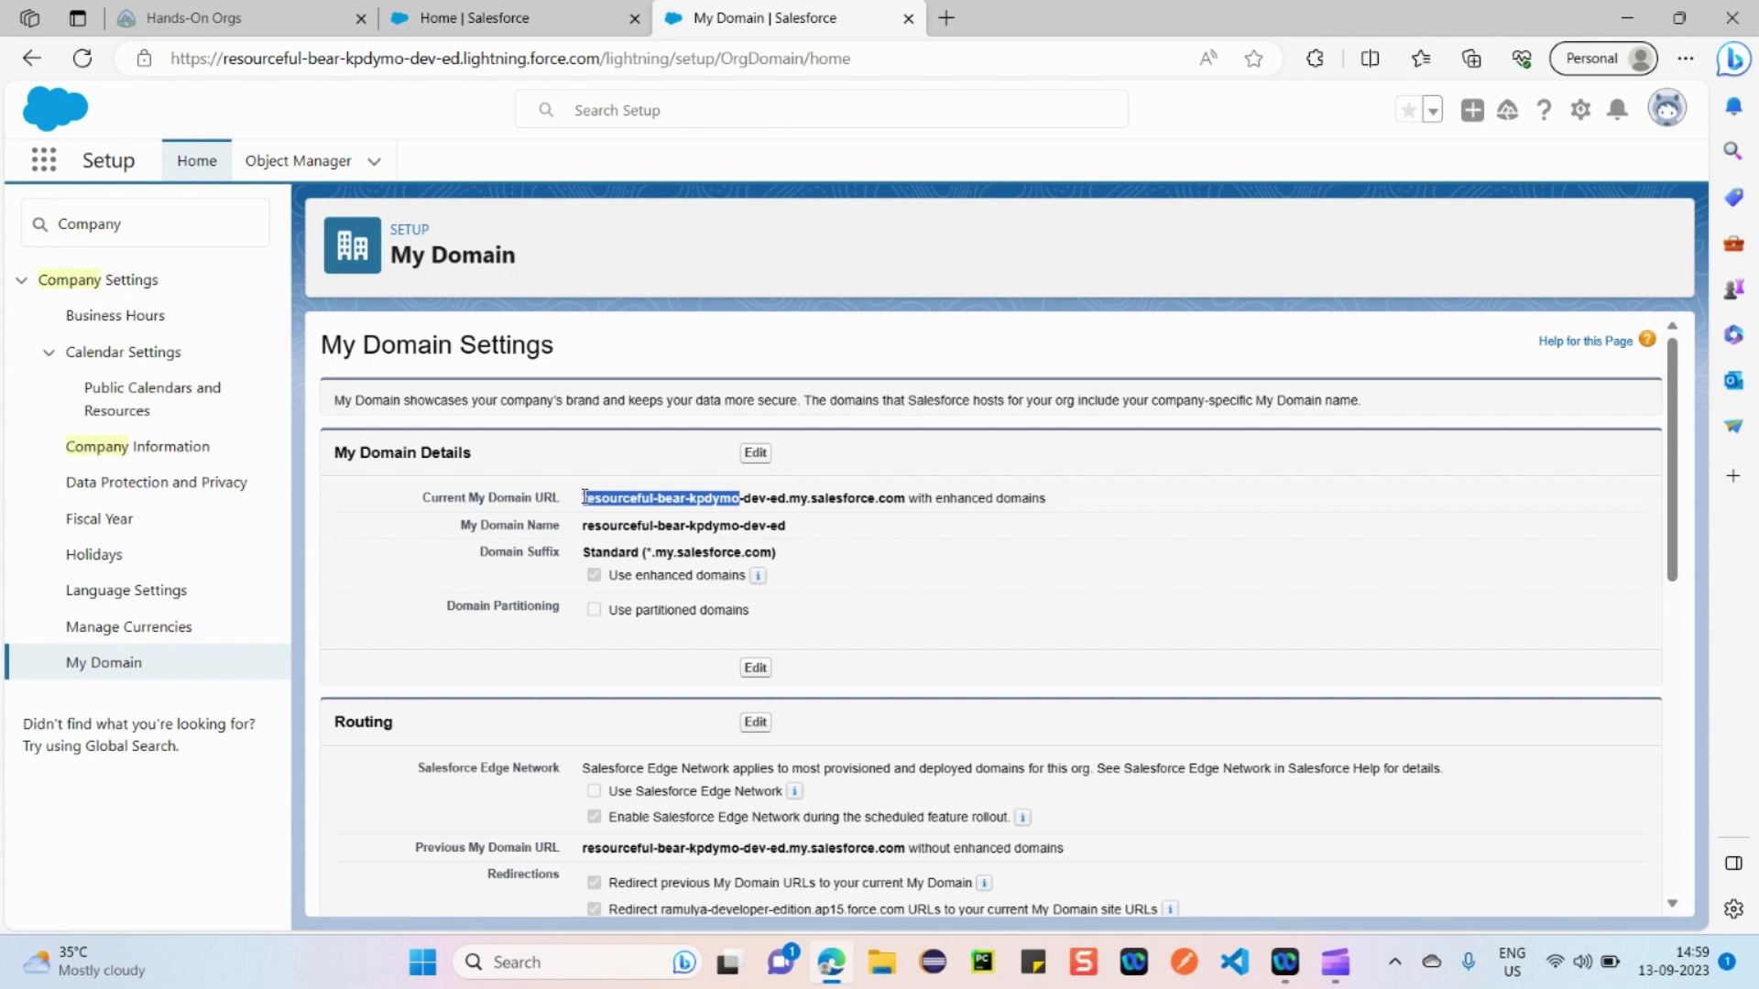
{"action": "left_click", "coordinate": [933, 557]}
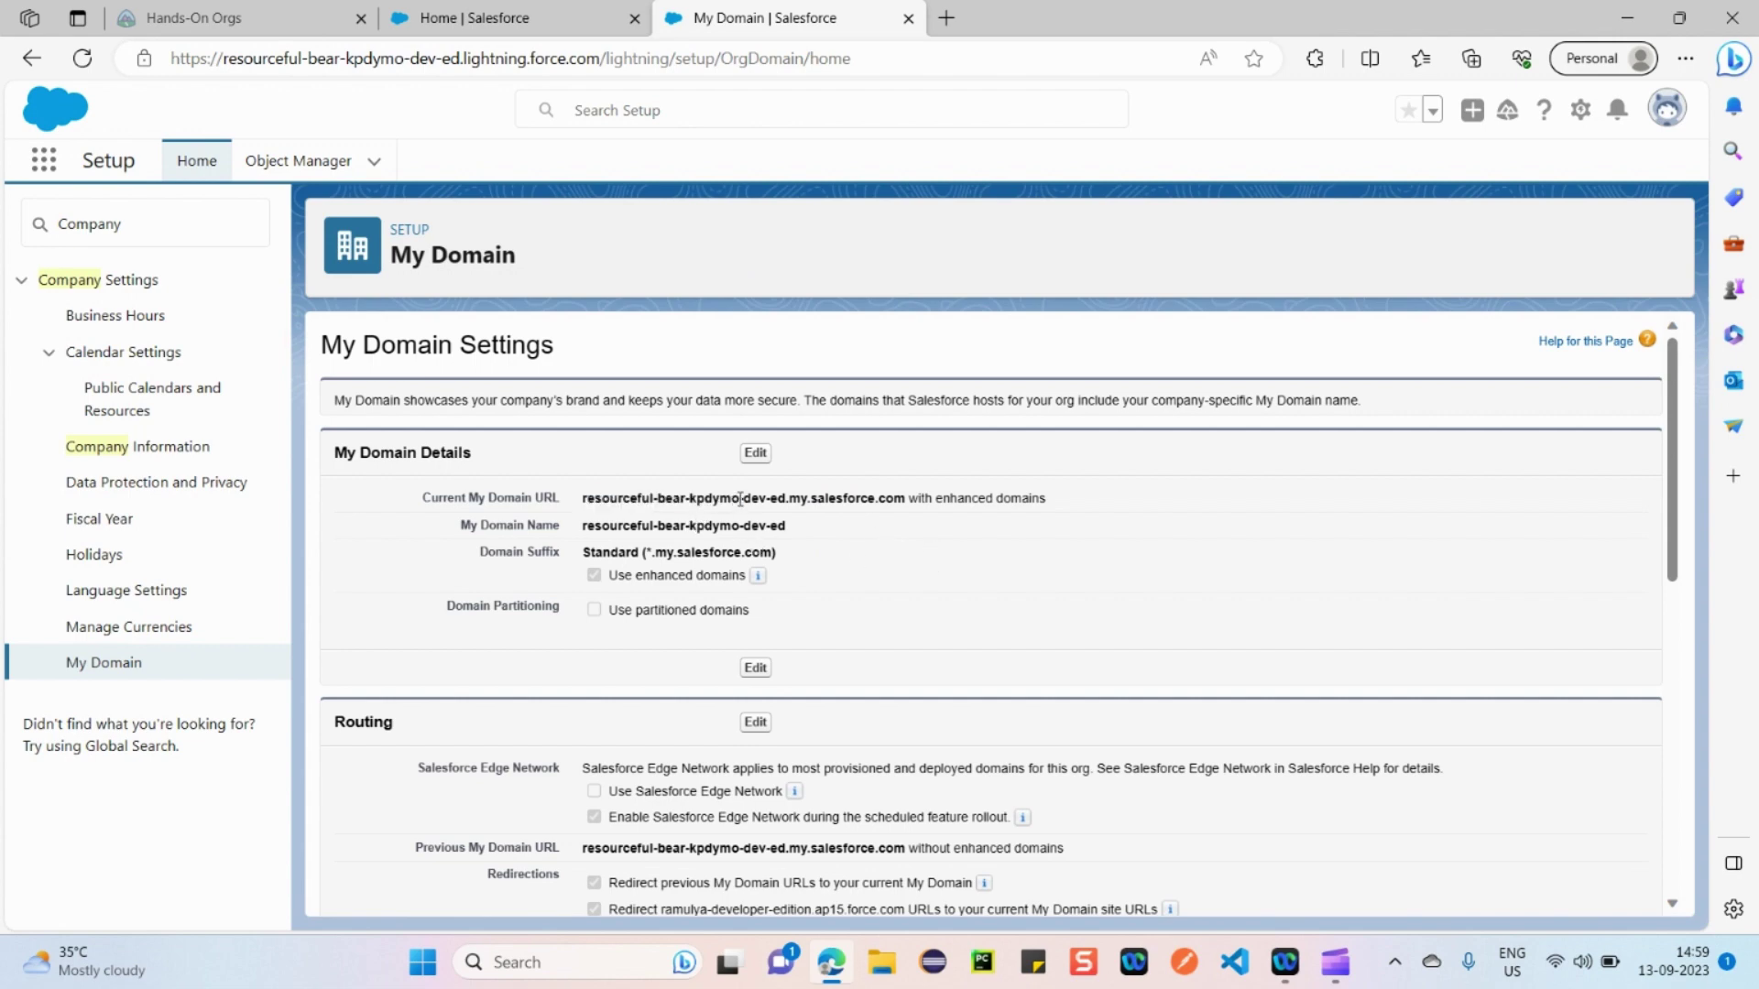
{"action": "left_click_drag", "start_coordinate": [740, 500], "coordinate": [576, 506]}
{"action": "left_click_drag", "start_coordinate": [788, 527], "coordinate": [583, 532]}
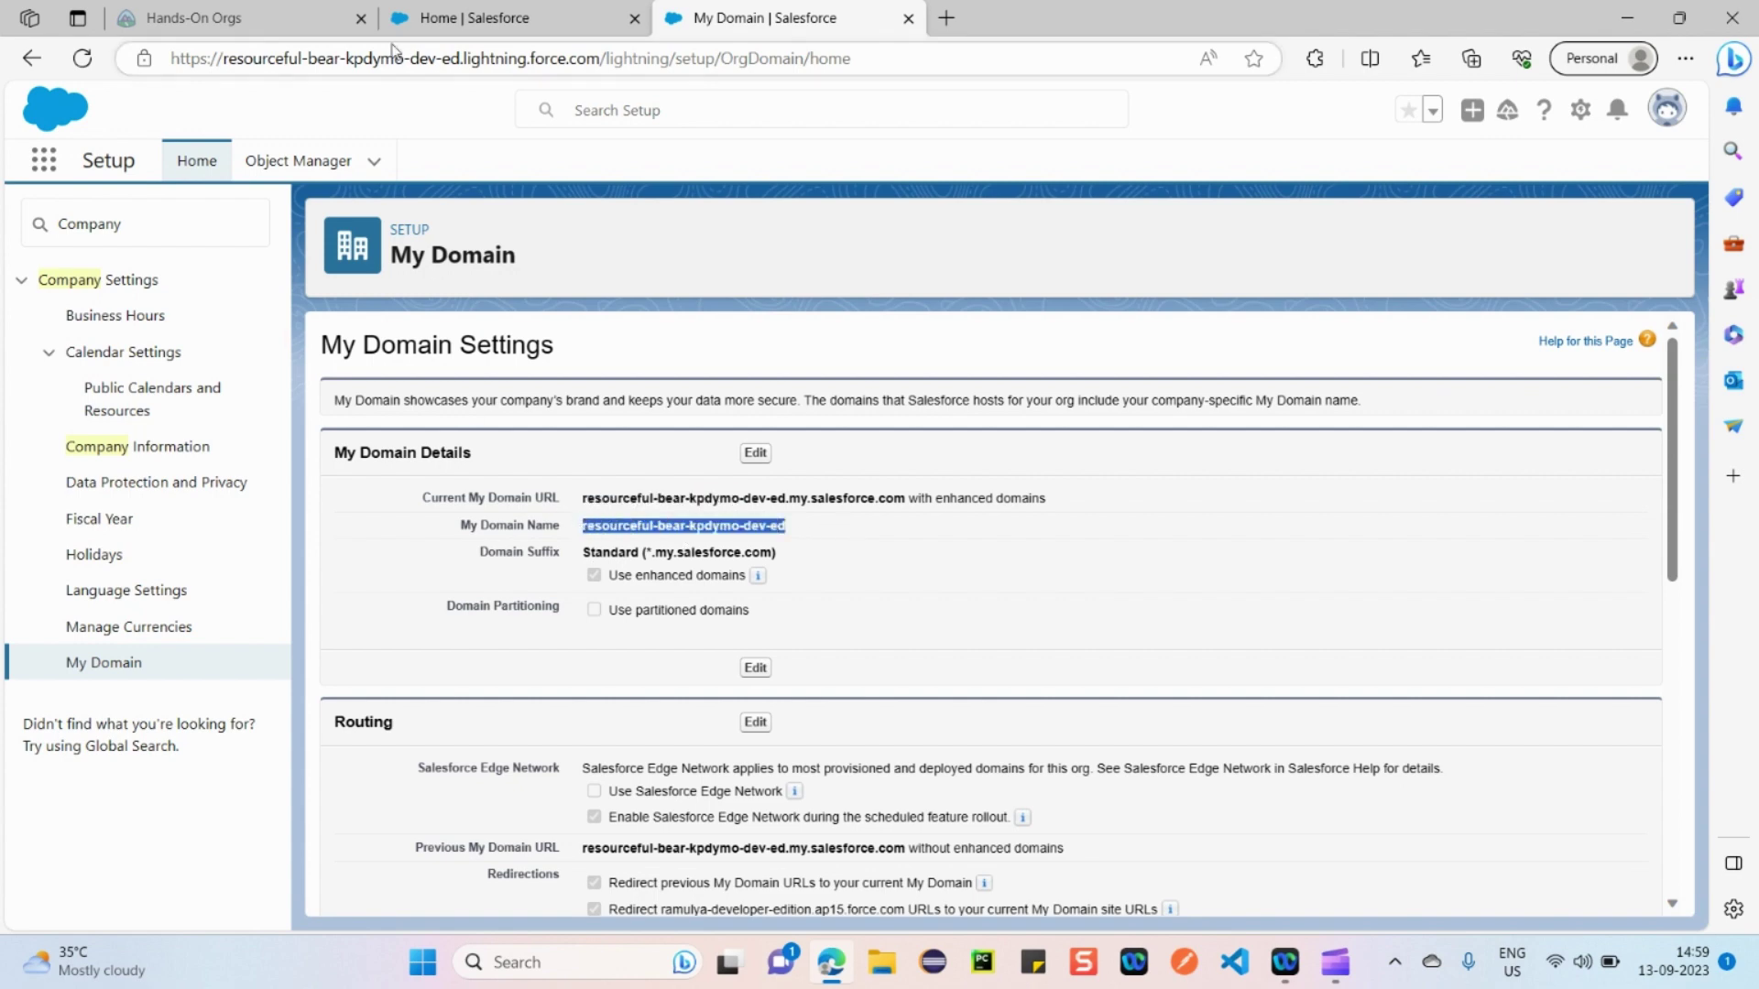
{"action": "left_click_drag", "start_coordinate": [409, 58], "coordinate": [222, 58]}
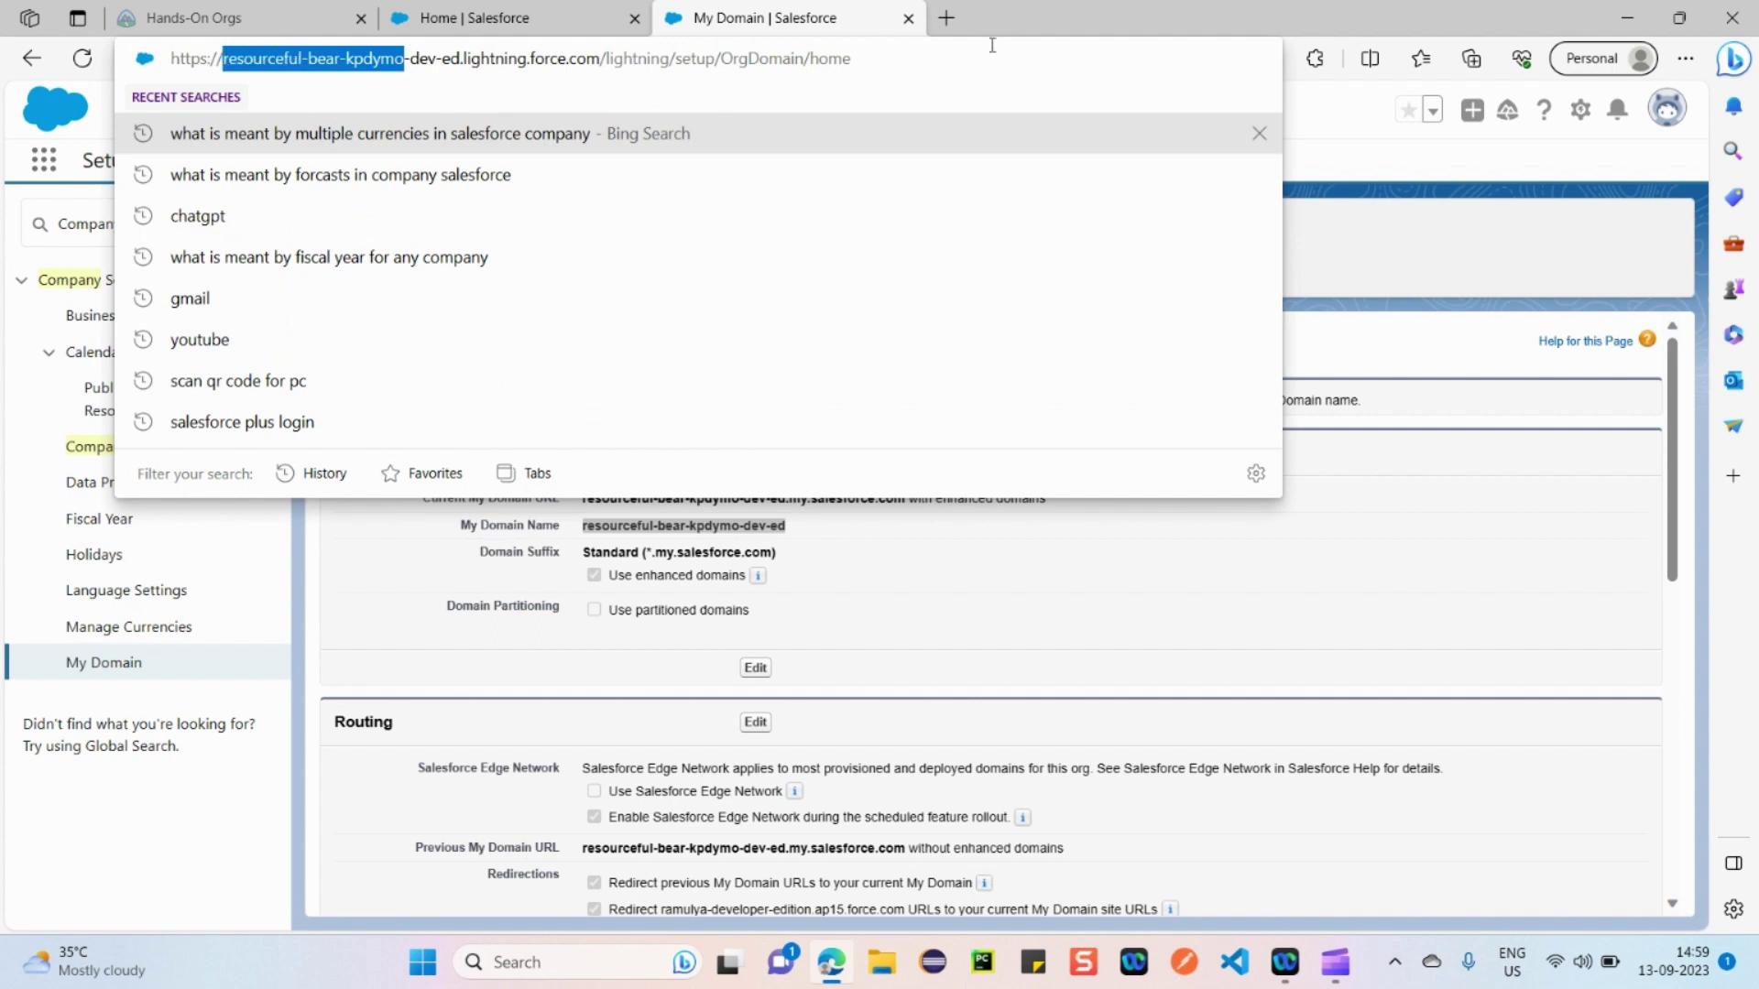
{"action": "left_click", "coordinate": [1116, 608]}
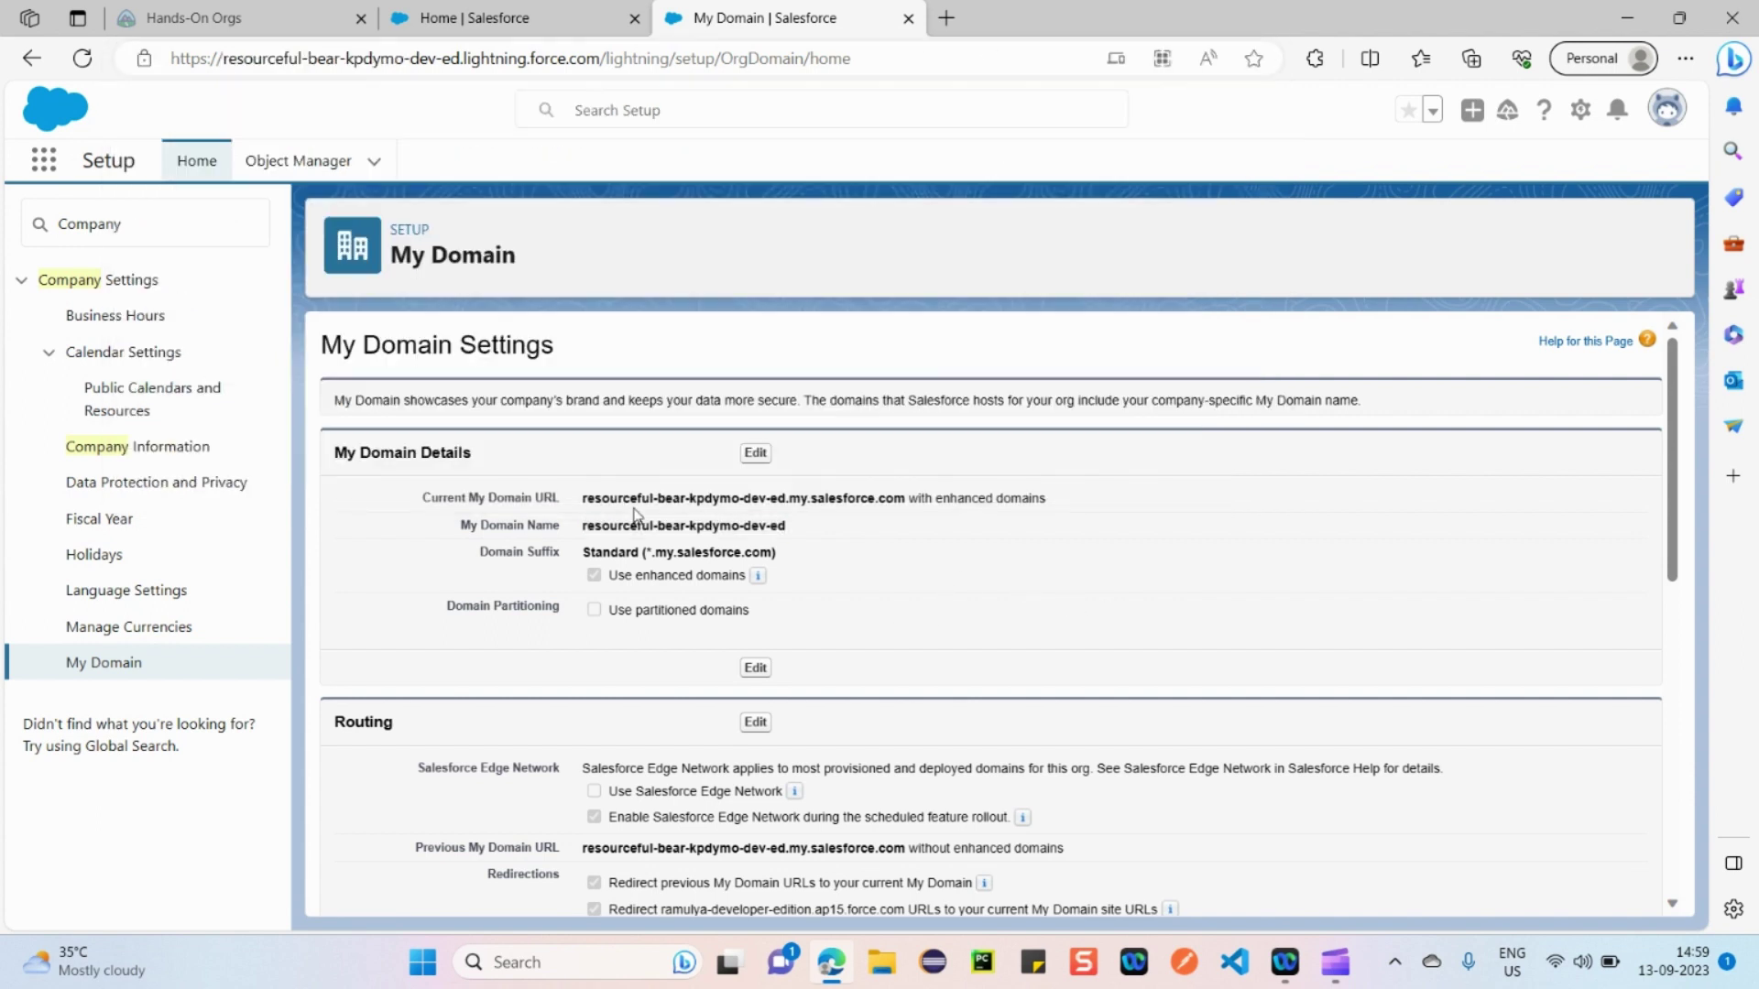
Recheck the My Domain Name and look through the remaining sections of the My Domain Settings page
{"action": "left_click_drag", "start_coordinate": [584, 527], "coordinate": [827, 527]}
{"action": "left_click", "coordinate": [871, 588]}
{"action": "scroll", "coordinate": [871, 586], "scroll_direction": "down", "scroll_amount": 7}
{"action": "scroll", "coordinate": [873, 609], "scroll_direction": "up", "scroll_amount": 8}
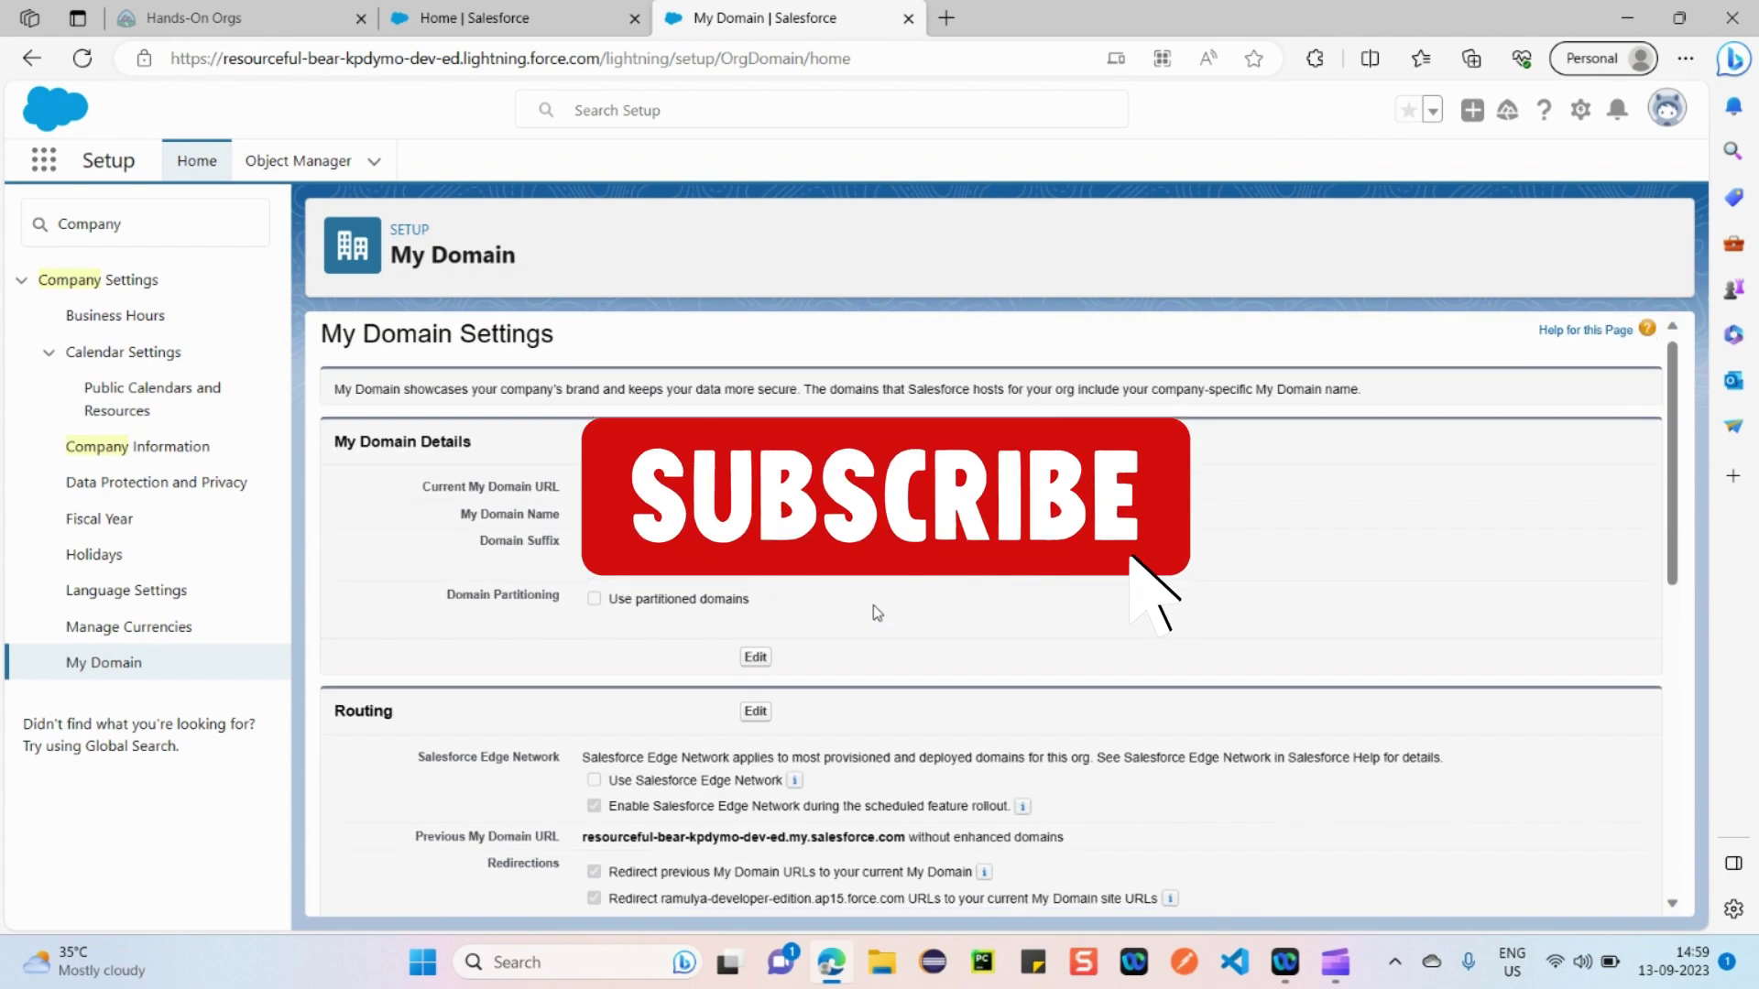